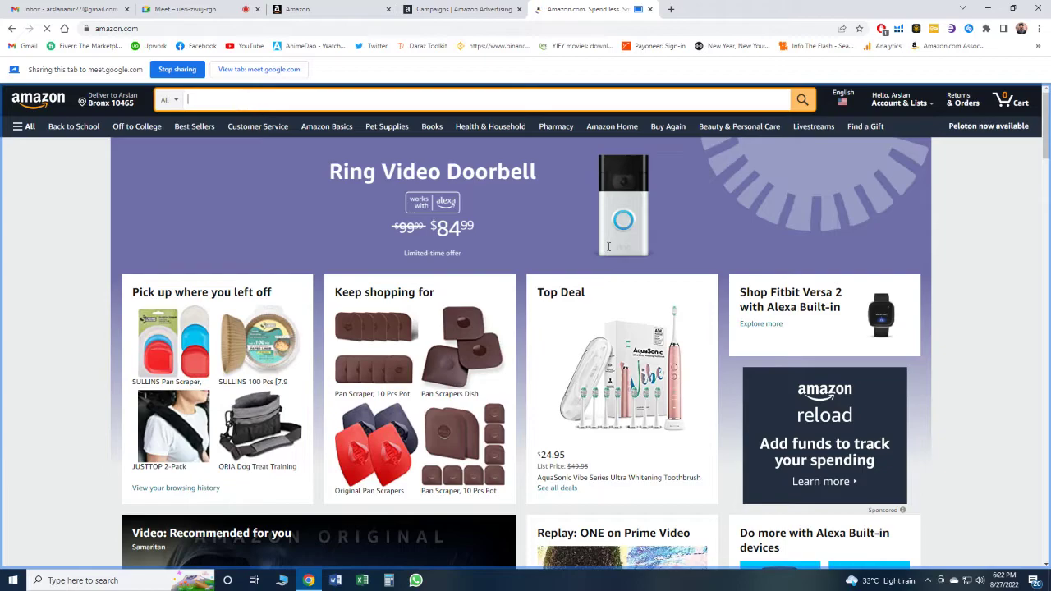
Step: Search Amazon for "pan scraper" using the recent search suggestion
scroll(1048, 168, down, 4)
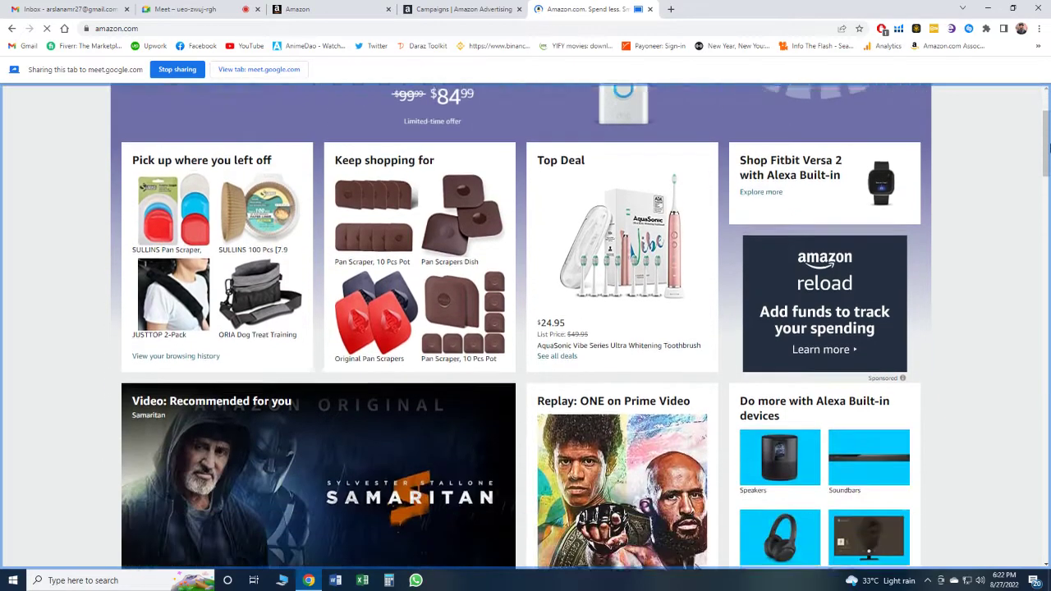
drag(1050, 167, 1049, 115)
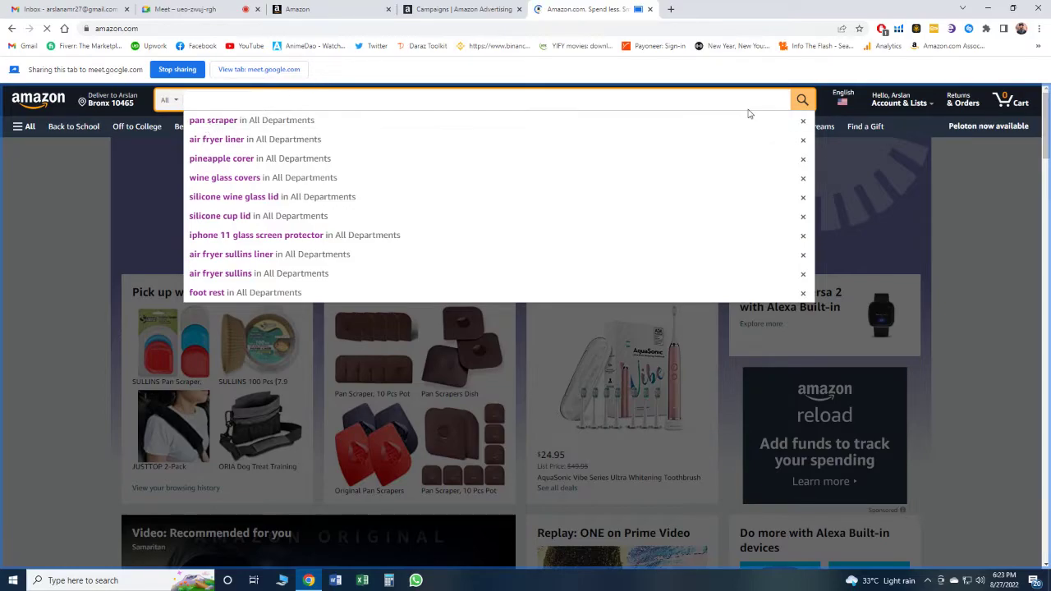
click(255, 121)
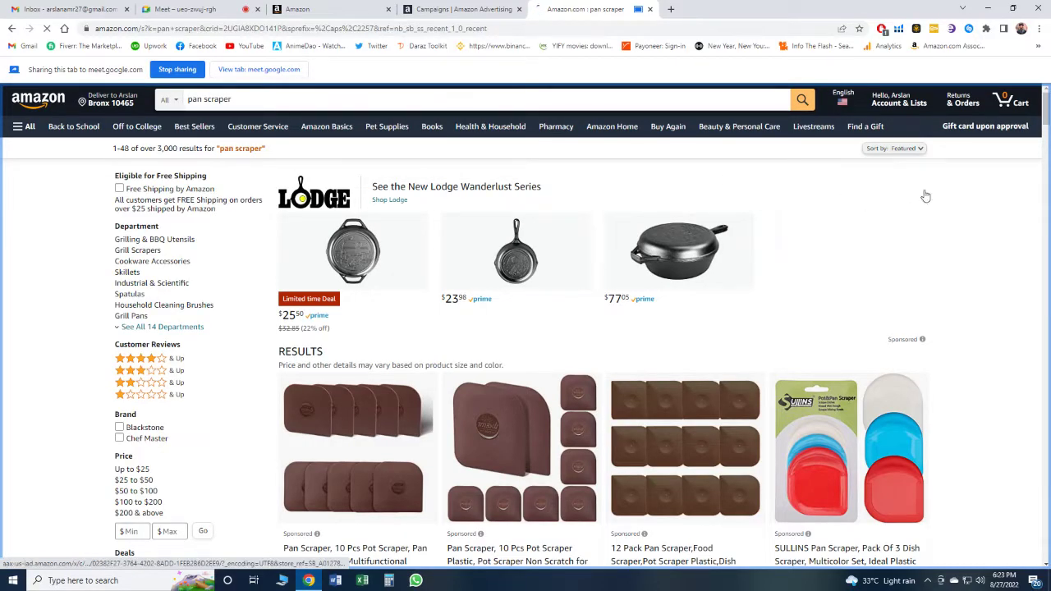
Step: Examine the sponsored and organic listings throughout the first page of pan scraper search results
mouse_move(1046, 123)
mouse_down()
mouse_move(1048, 139)
mouse_move(1049, 120)
mouse_up()
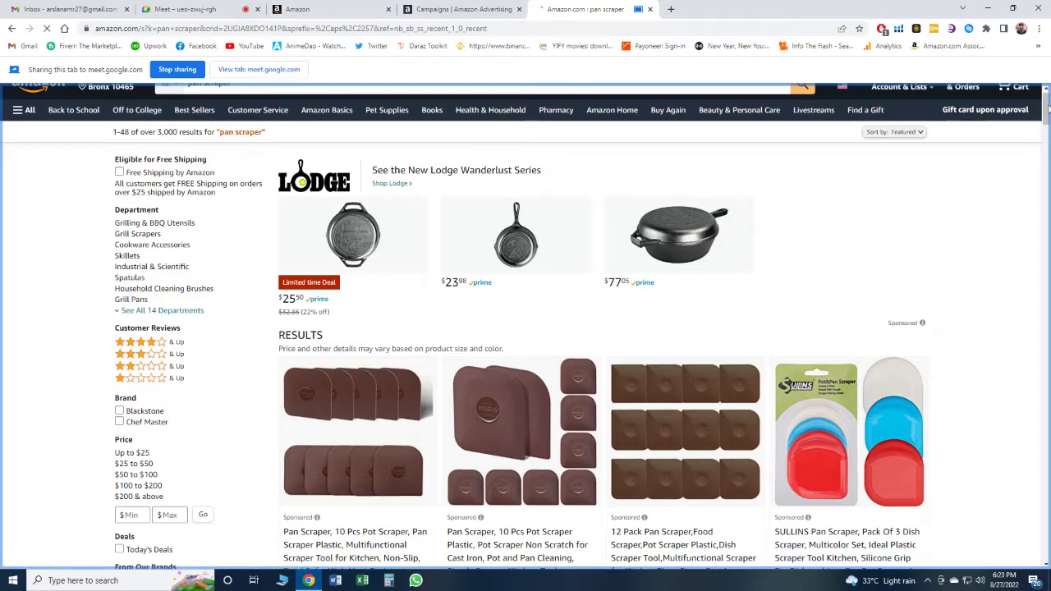
scroll(1019, 119, down, 3)
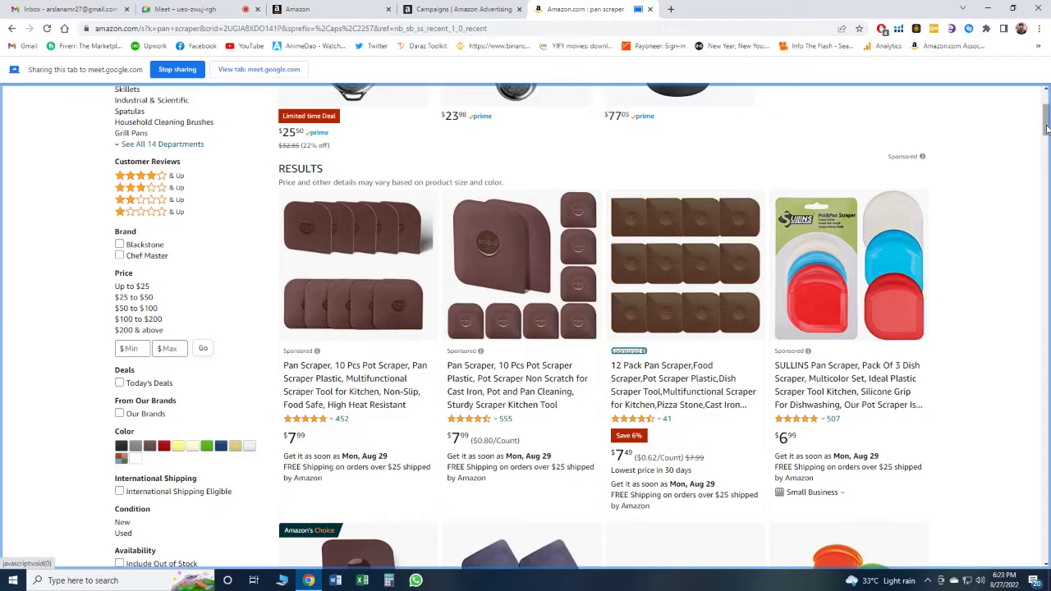
drag(1047, 123, 1049, 229)
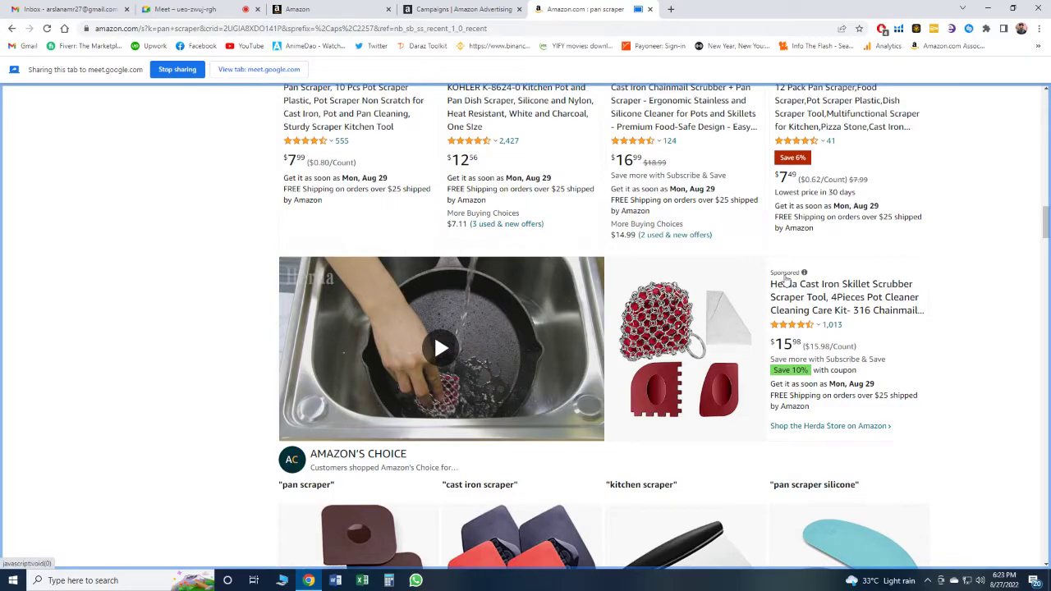
drag(1049, 231, 1049, 296)
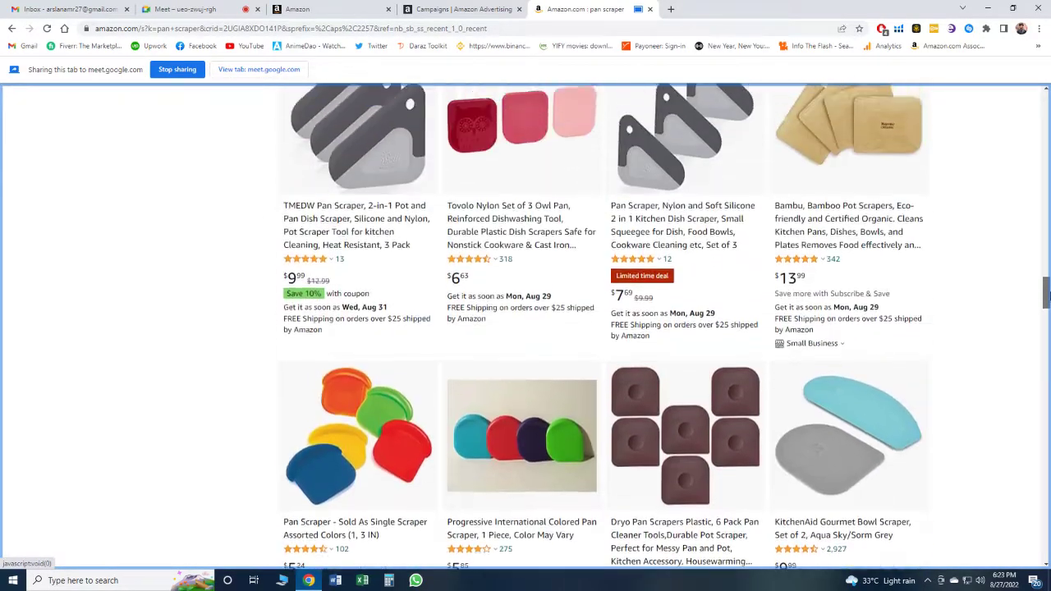
scroll(328, 330, up, 5)
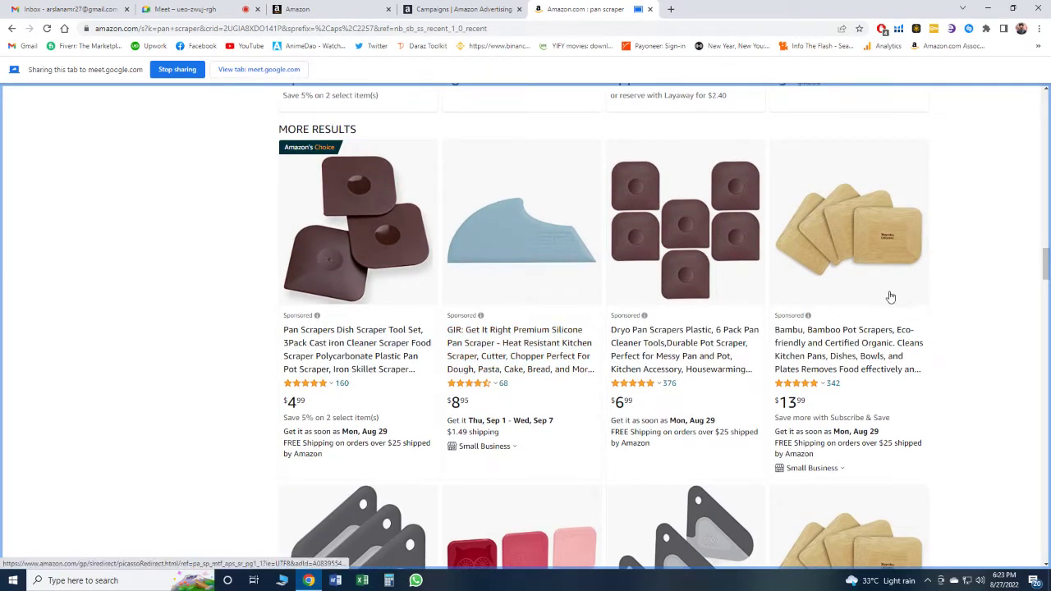
click(1047, 306)
drag(1047, 306, 1049, 492)
scroll(222, 178, down, 5)
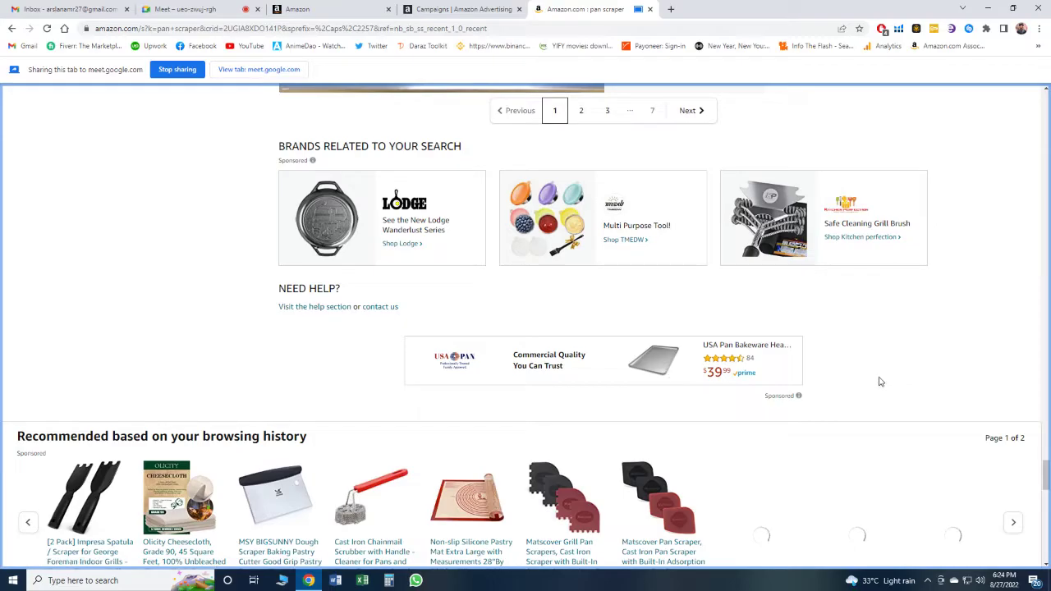
drag(1046, 471, 1046, 109)
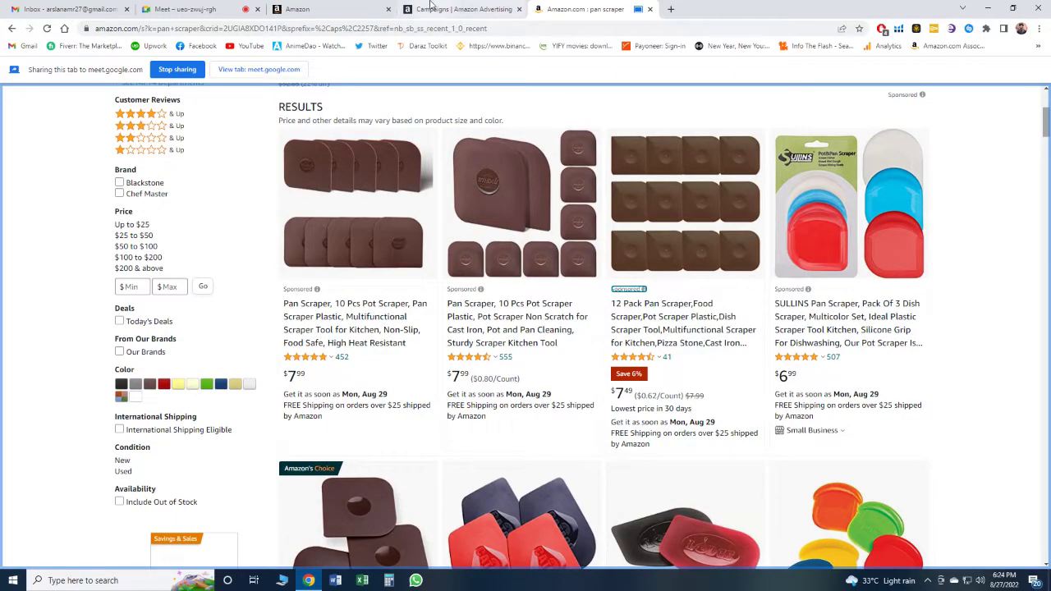
Step: Switch to the Amazon Ads campaign manager, start creating a new campaign, and share that page in the meeting
click(460, 9)
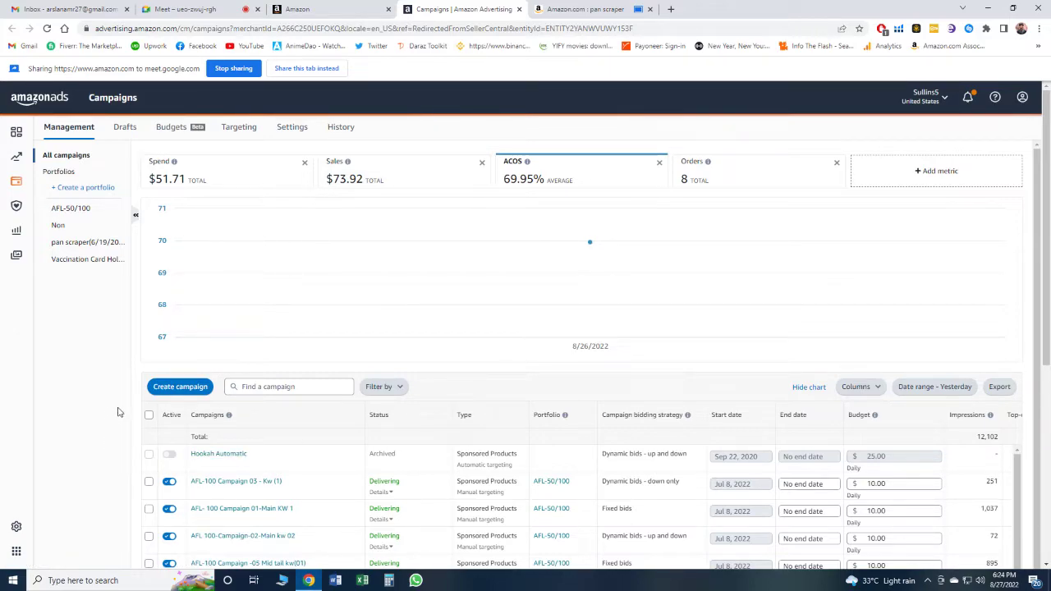
click(159, 393)
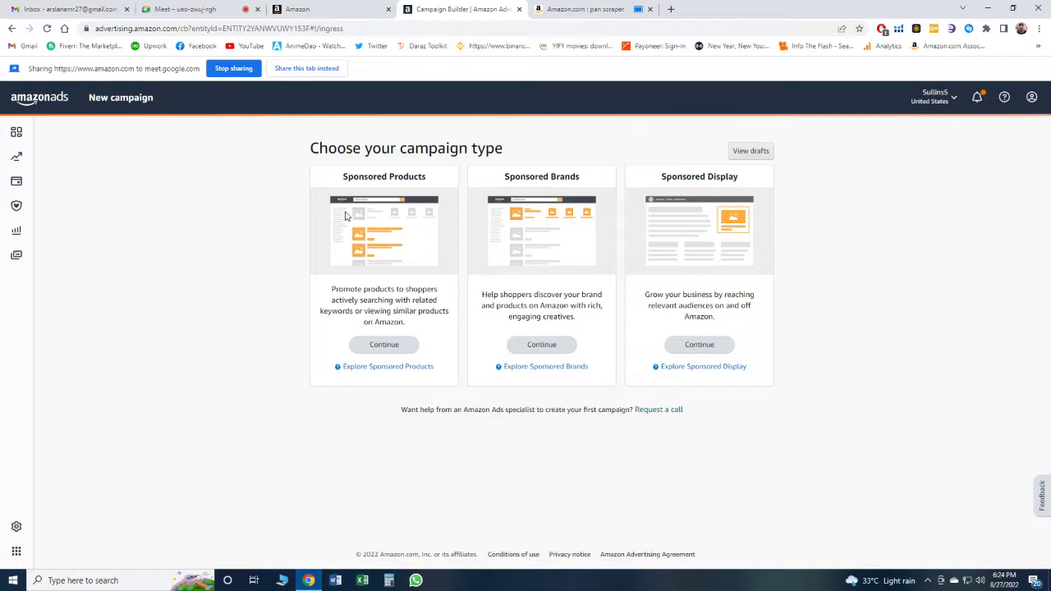
click(306, 69)
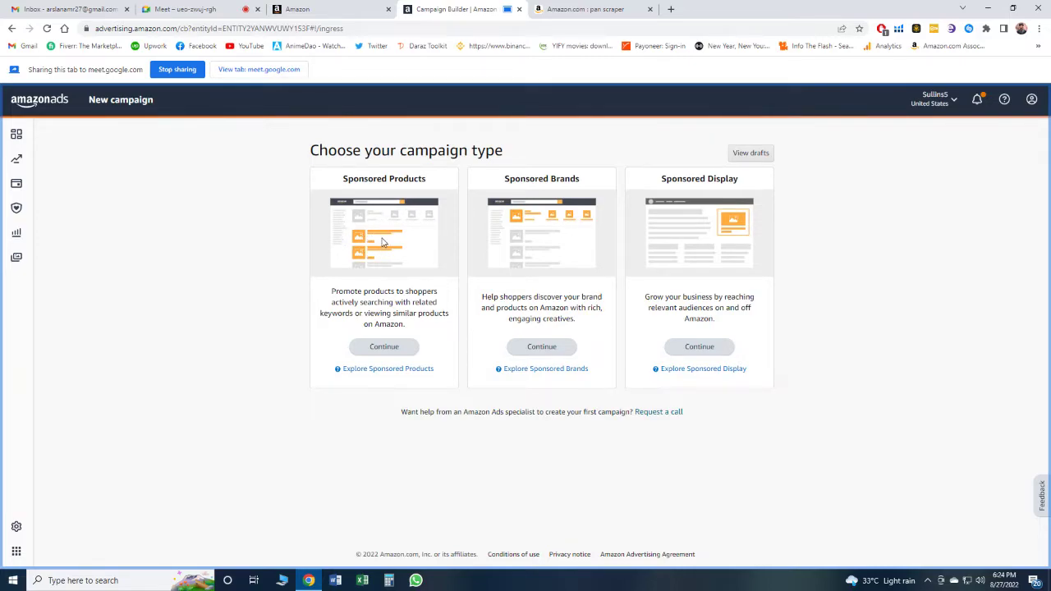
Step: Compare the campaign types with the ad placements in the Amazon pan scraper results, sharing each page in the meeting as it is viewed
click(554, 6)
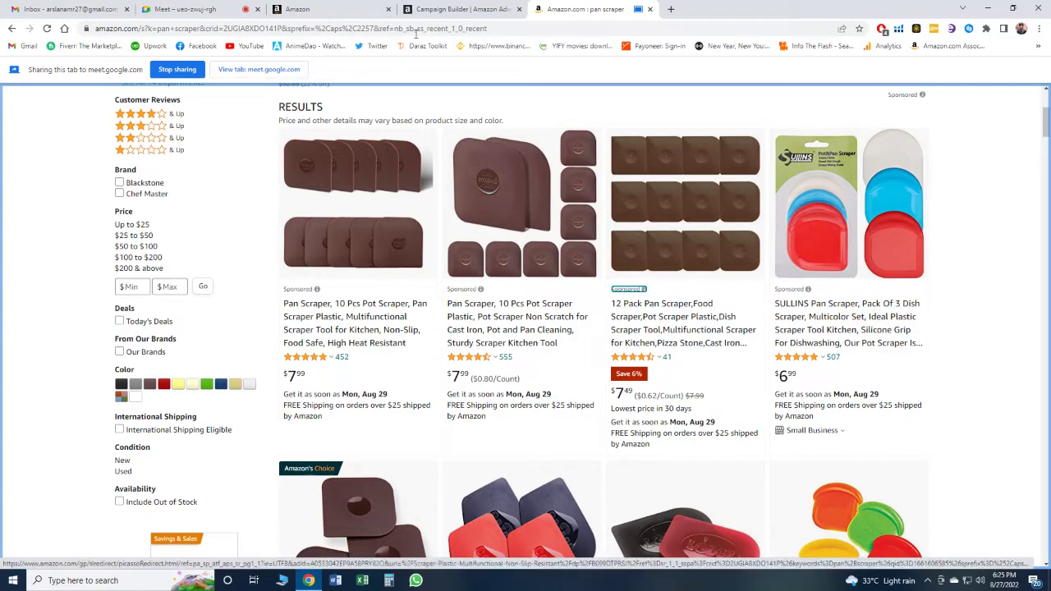
click(435, 9)
click(307, 68)
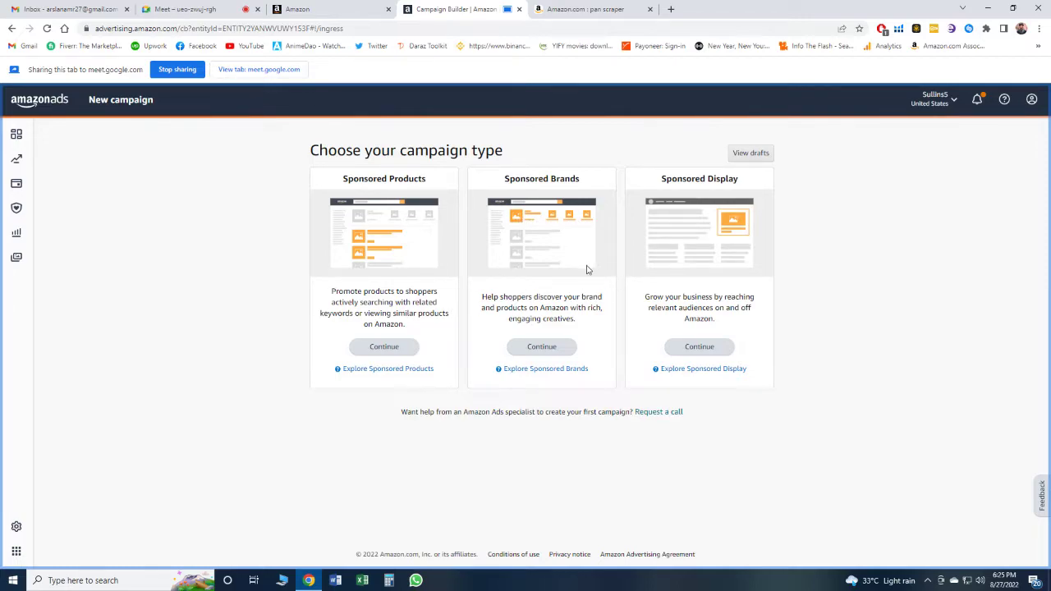
click(585, 9)
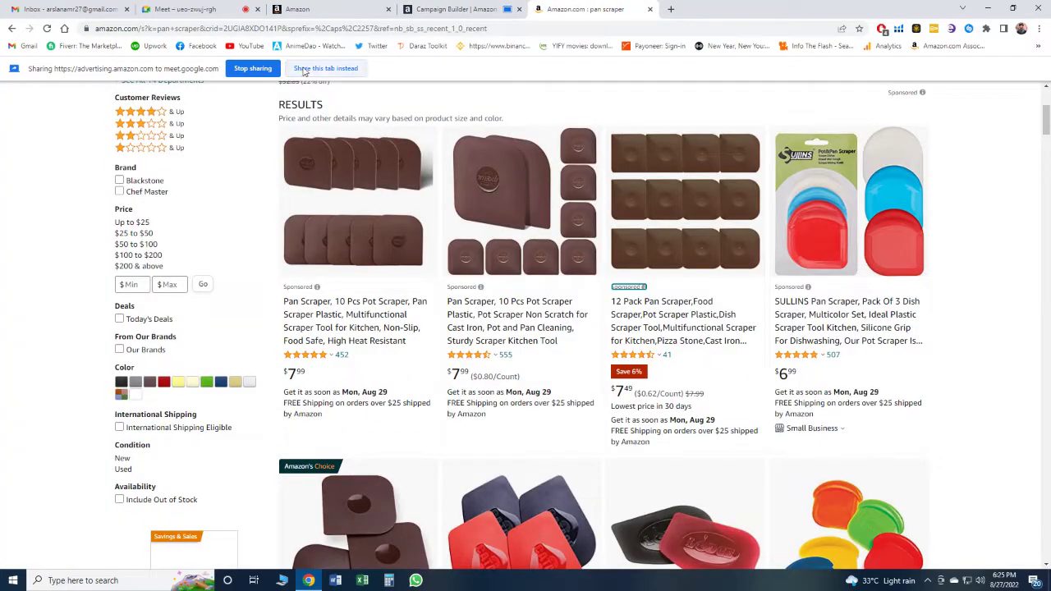
scroll(549, 223, up, 3)
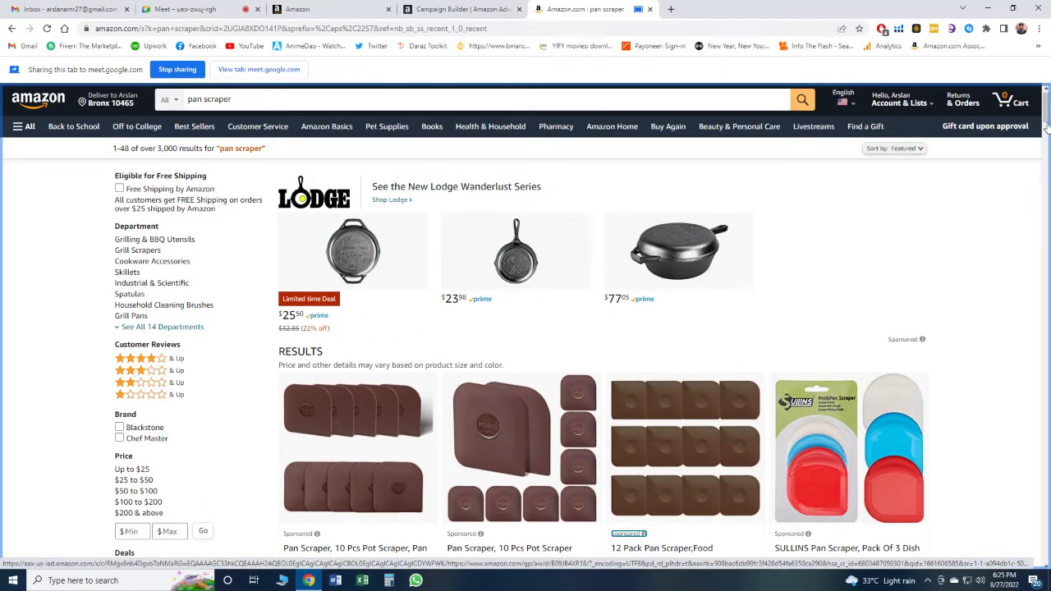
drag(1046, 114, 995, 205)
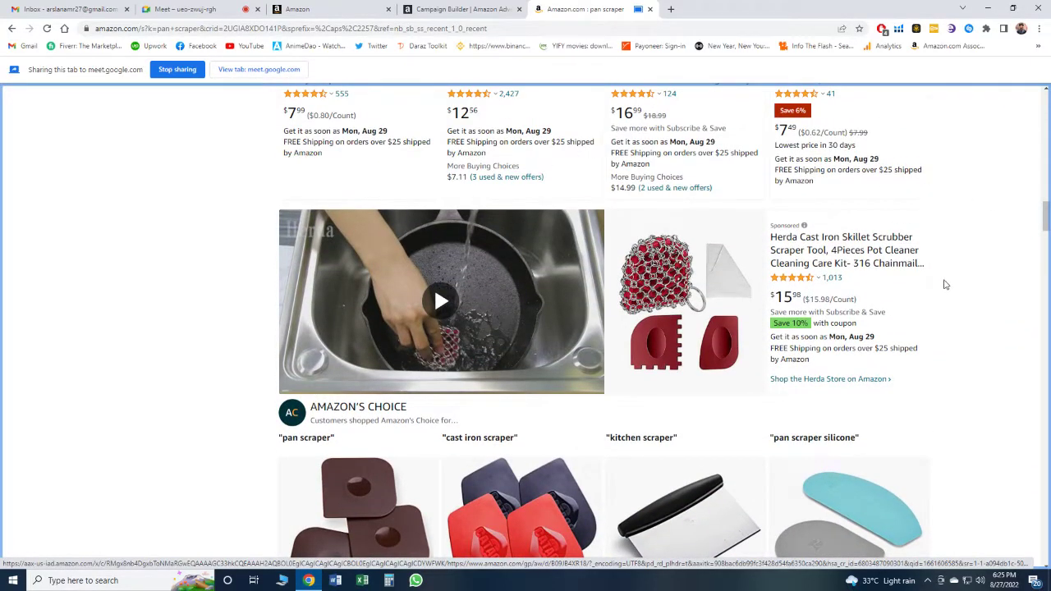
drag(1046, 216, 1045, 141)
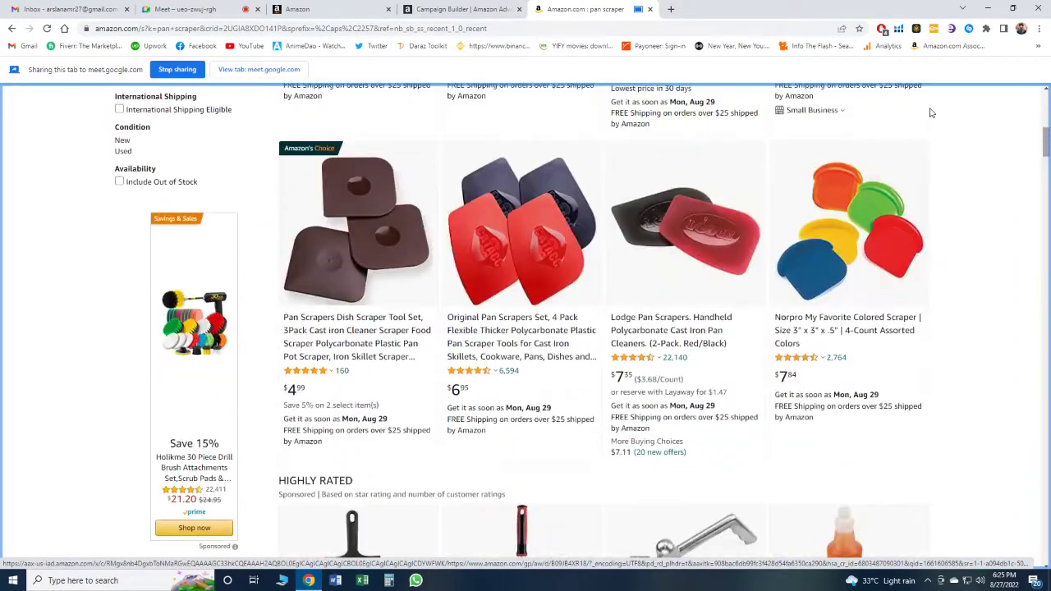
click(464, 9)
click(289, 69)
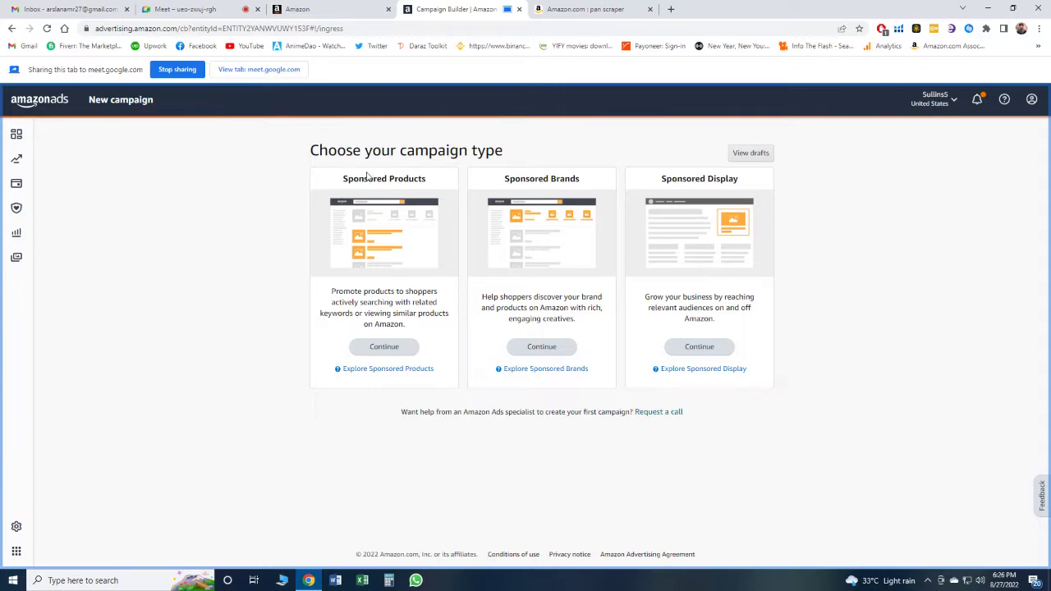
Step: Start a Sponsored Products campaign and name it "pan scraper - 8/27/22"
click(385, 348)
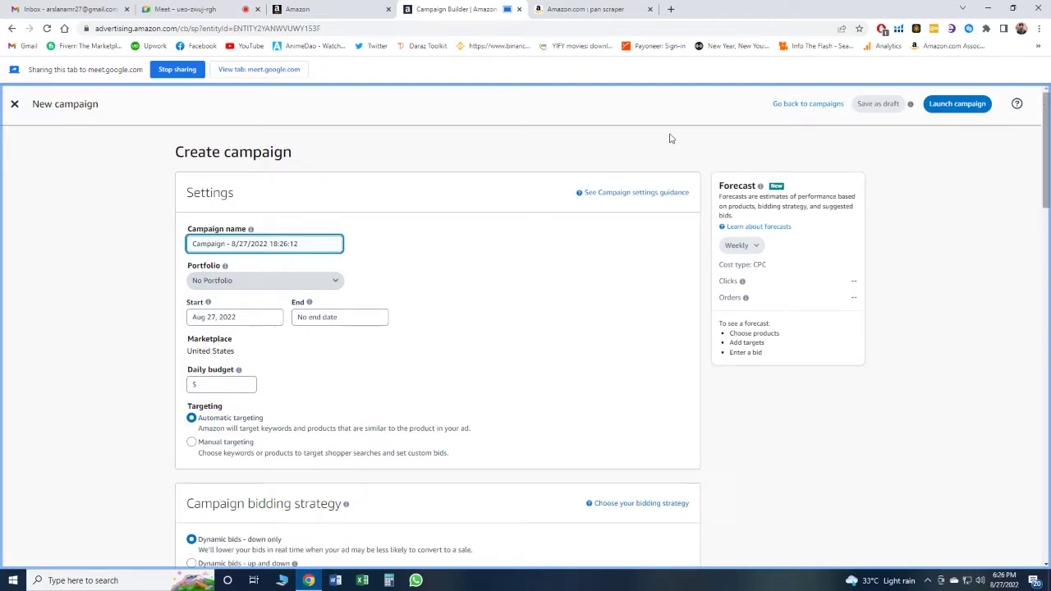
mouse_move(251, 231)
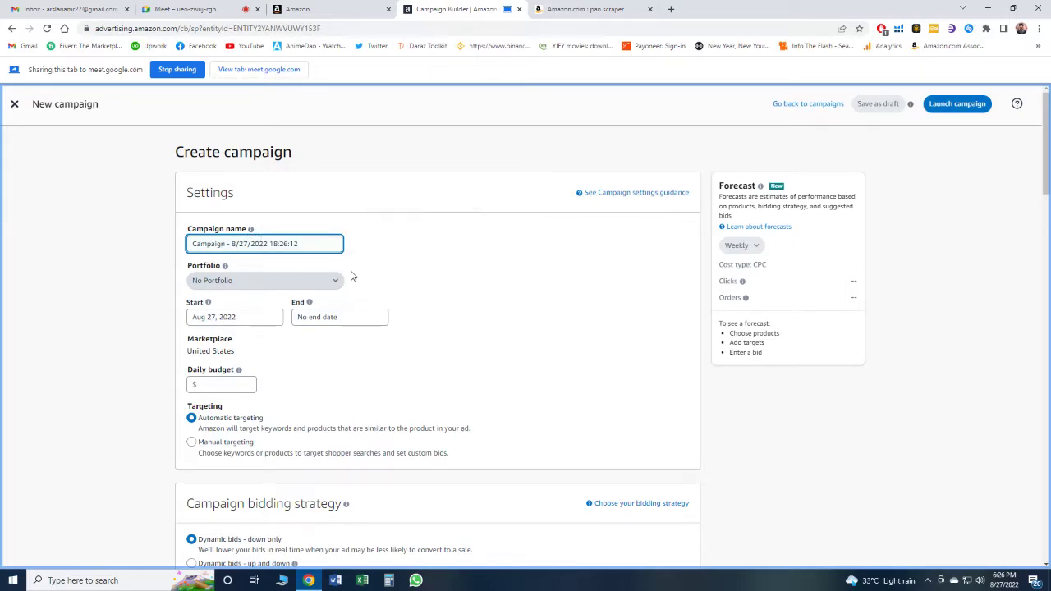
drag(308, 244, 188, 246)
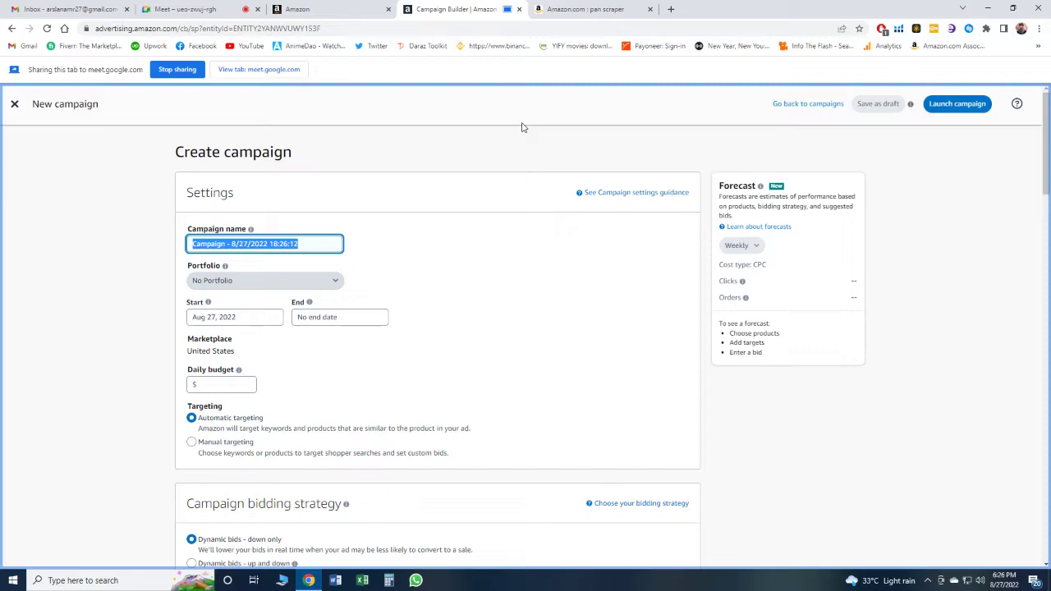
text(pan scraper)
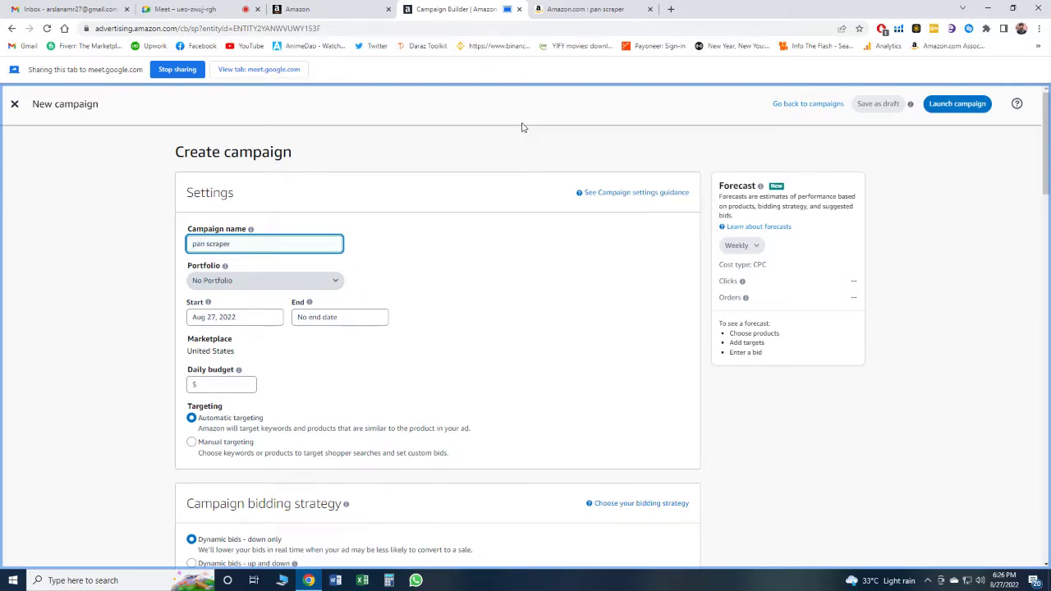
text( - 8/27/22)
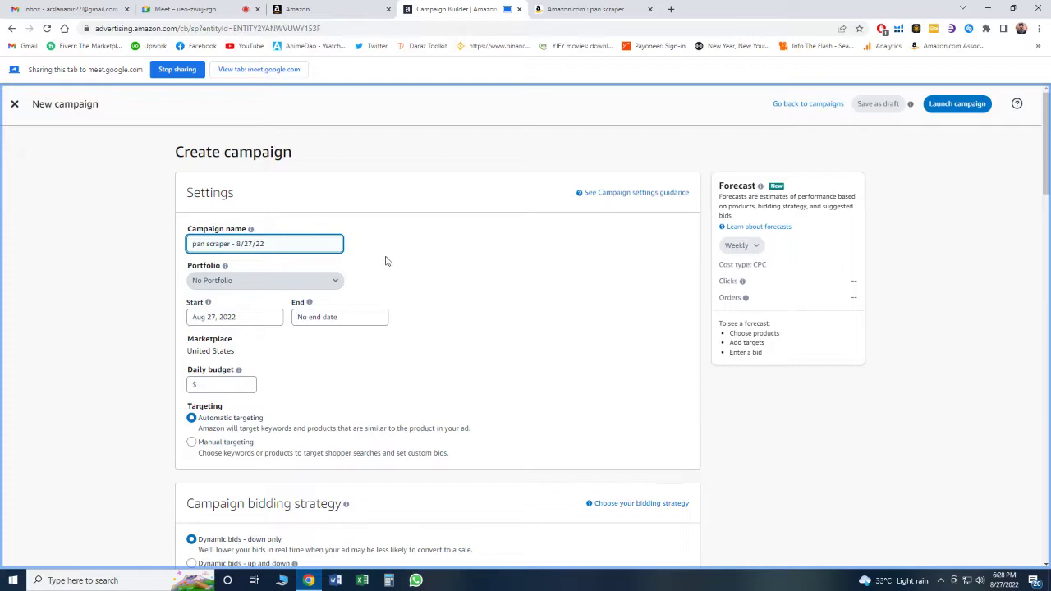
Step: Set the campaign's daily budget to $30 and read the explanation of the daily budget
click(255, 383)
text(30)
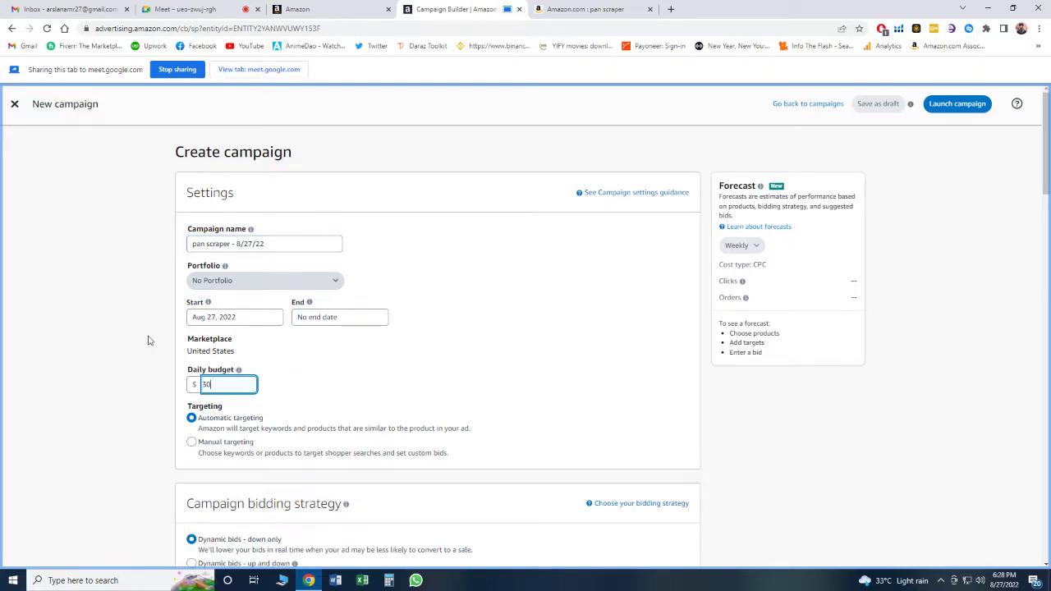
click(119, 330)
click(239, 369)
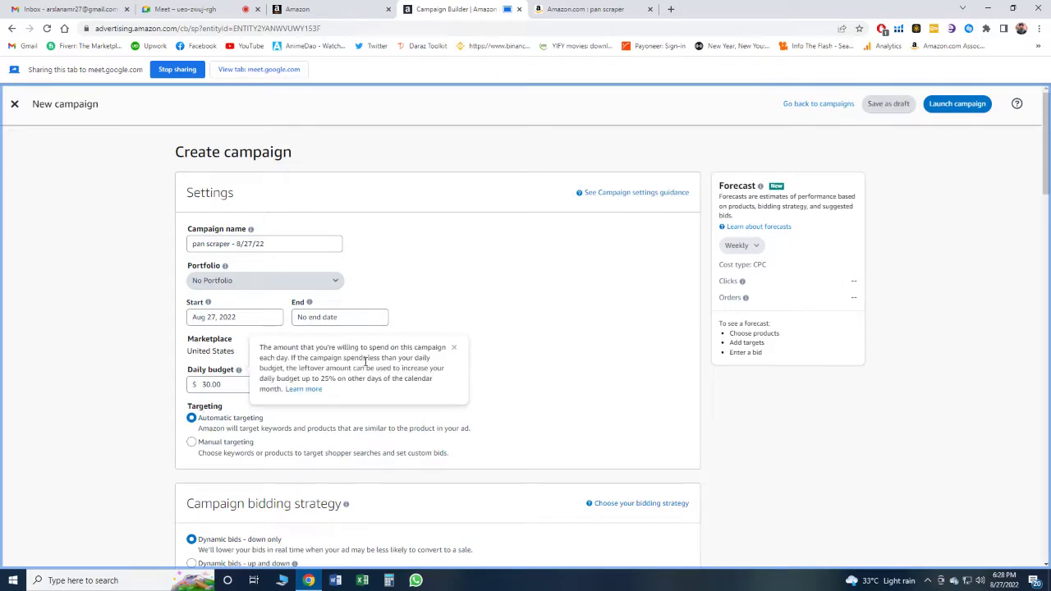
click(589, 357)
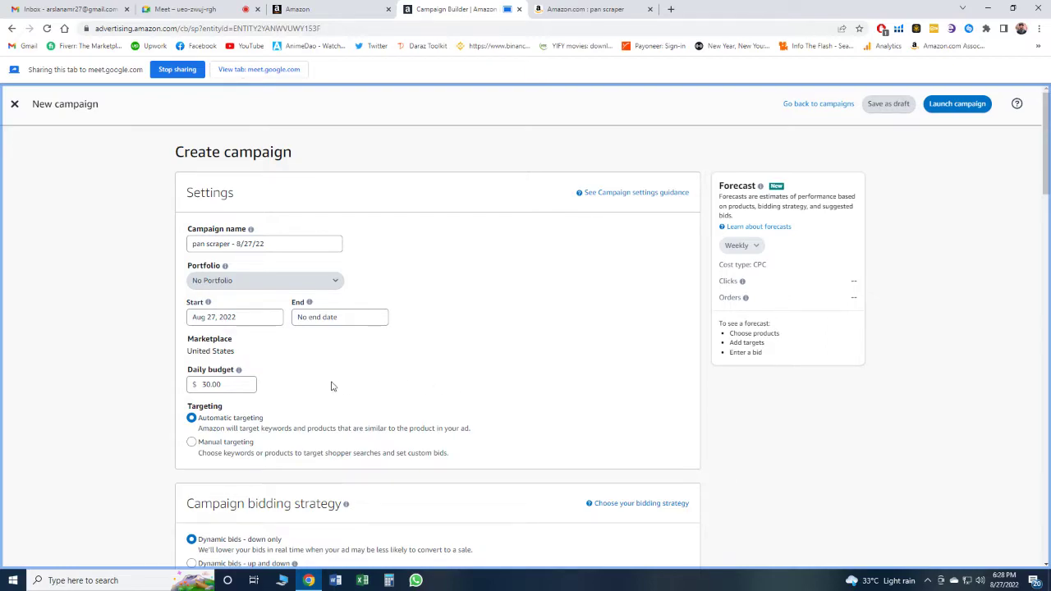
Step: Set the campaign's daily budget to $20
double_click(243, 384)
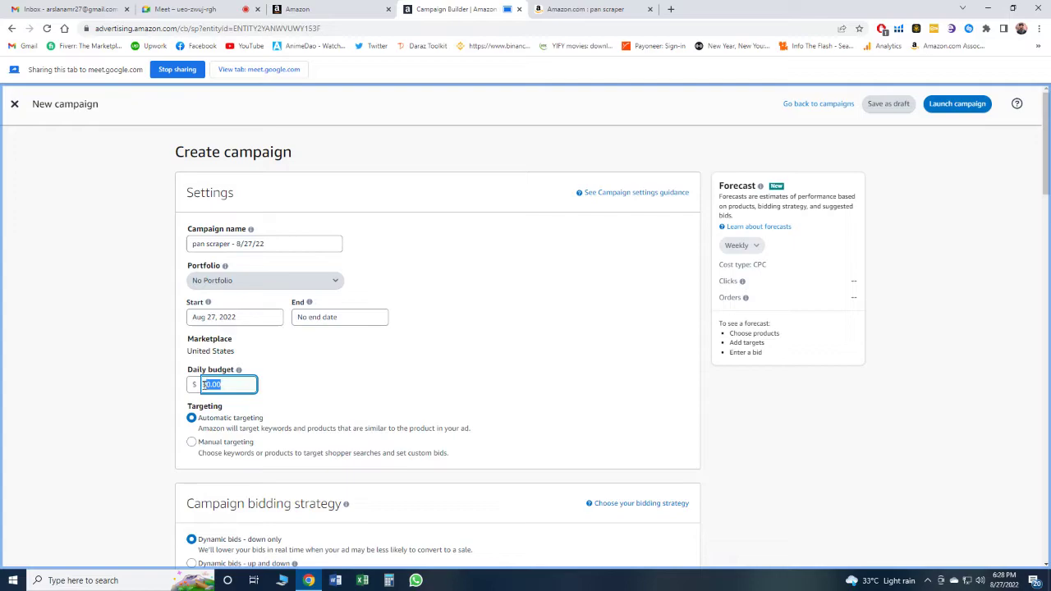
text(210)
key(BackSpace)
key(BackSpace)
text(0)
click(373, 368)
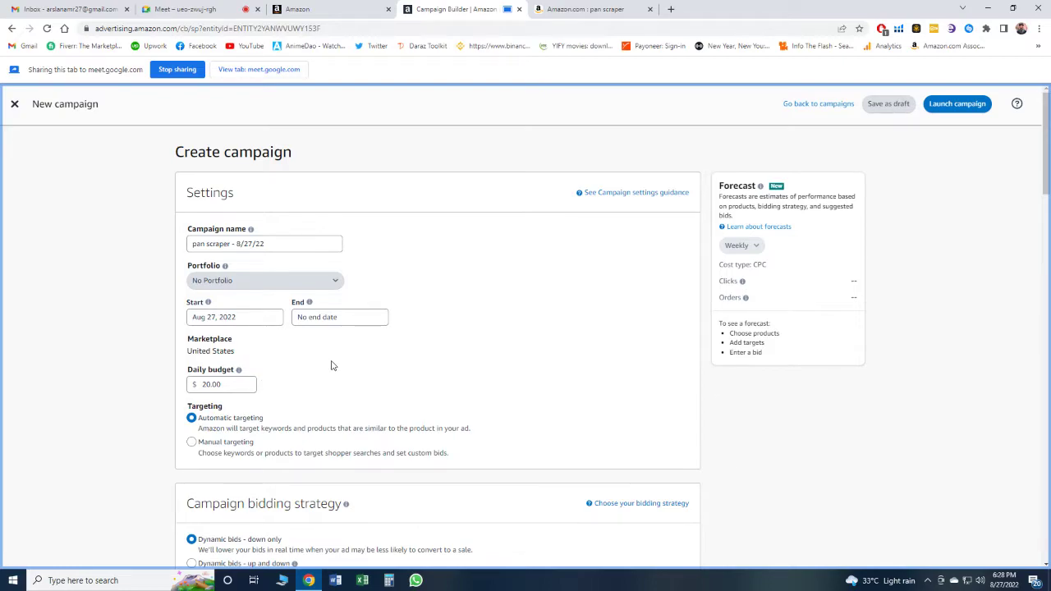
Step: Set the campaign's daily budget to $10
double_click(238, 384)
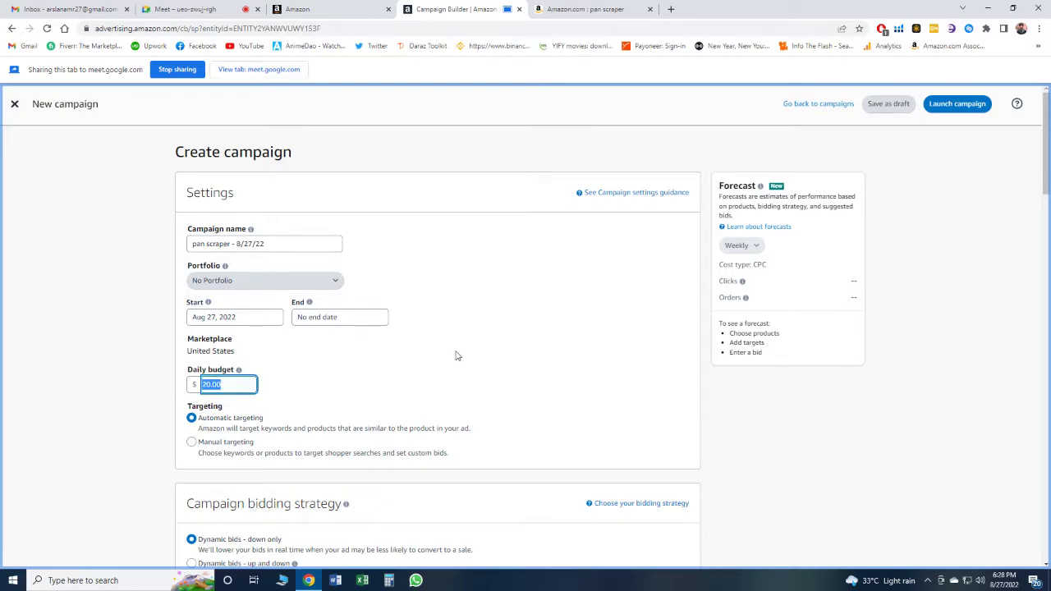
text(140)
key(BackSpace)
key(BackSpace)
text(0)
key(BackSpace)
click(457, 356)
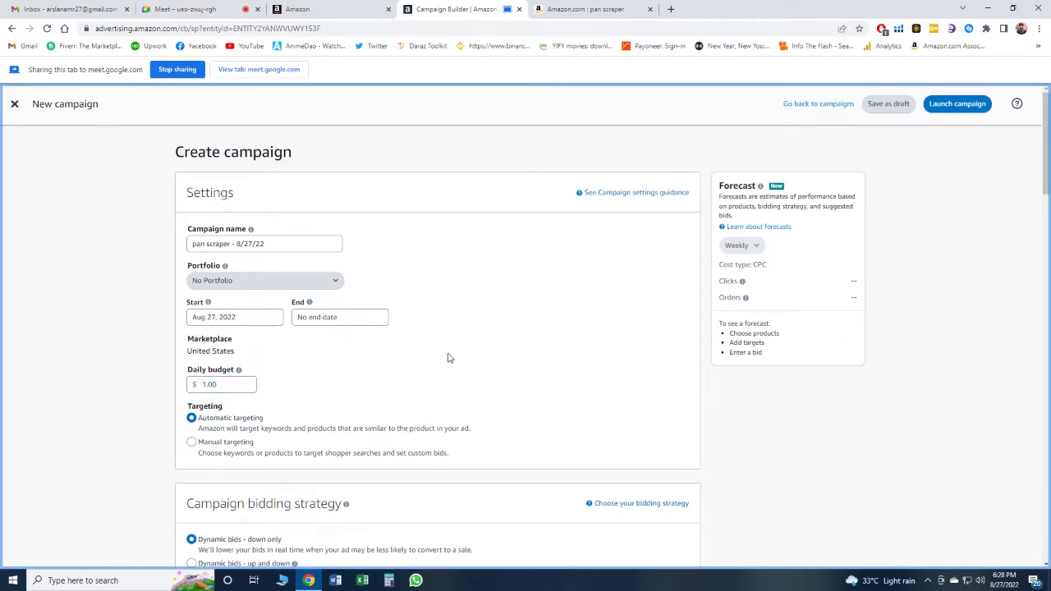
click(238, 385)
text(0)
click(407, 371)
Step: Set the campaign's targeting to manual and review the bidding strategy options
scroll(1048, 187, down, 2)
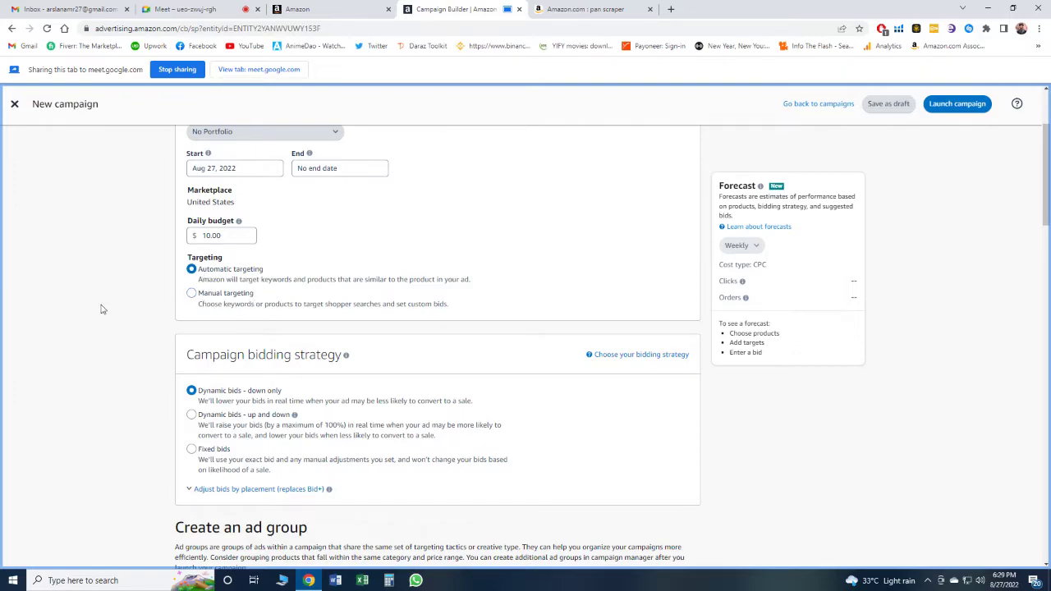
click(192, 300)
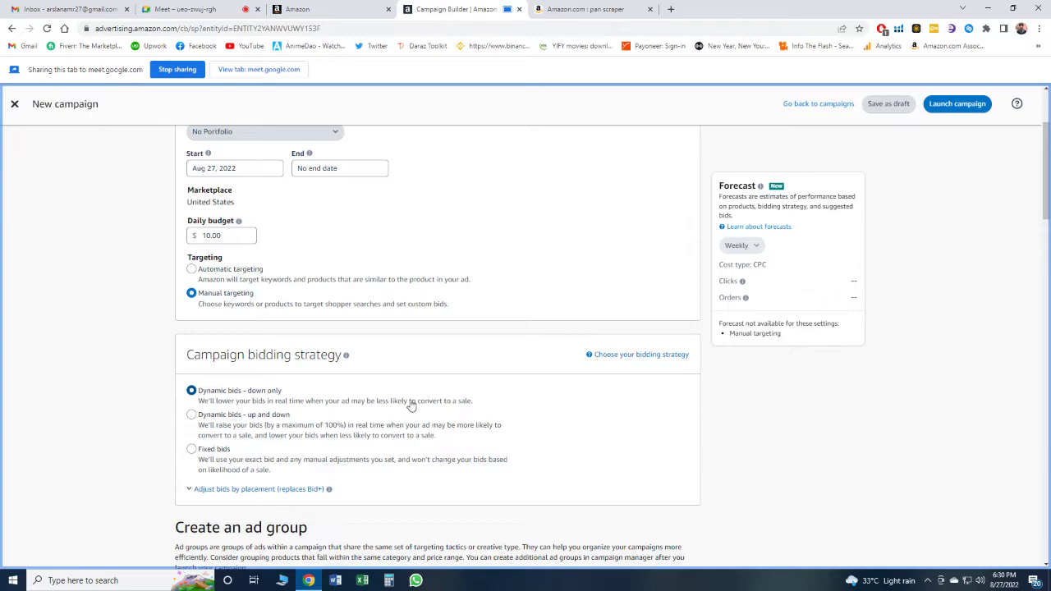
drag(1047, 200, 1049, 231)
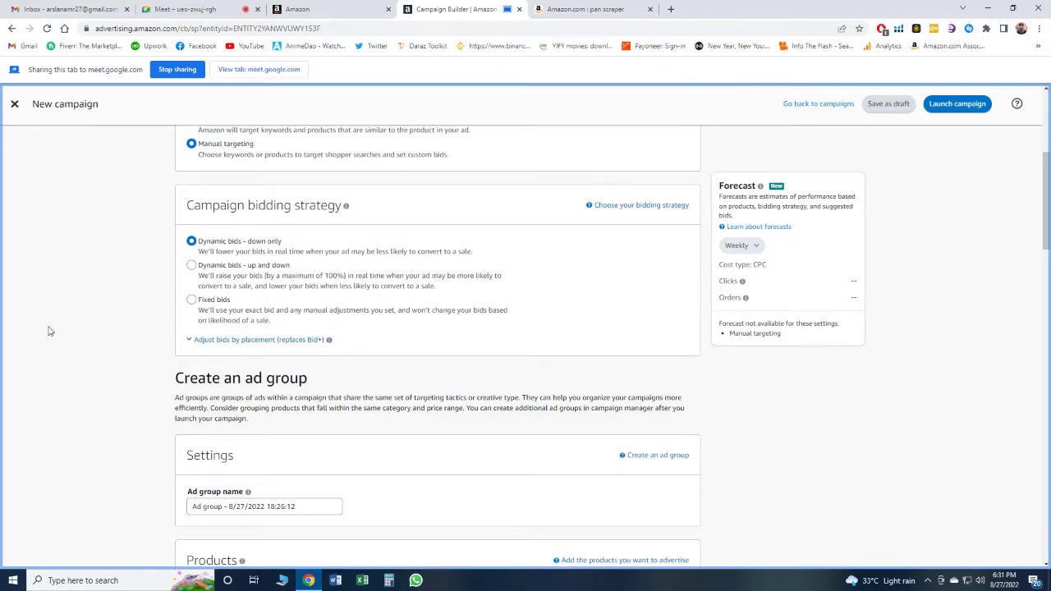
Step: Set the campaign bidding strategy to fixed bids and review the campaign settings and ad group section
click(192, 299)
drag(1049, 198, 1048, 206)
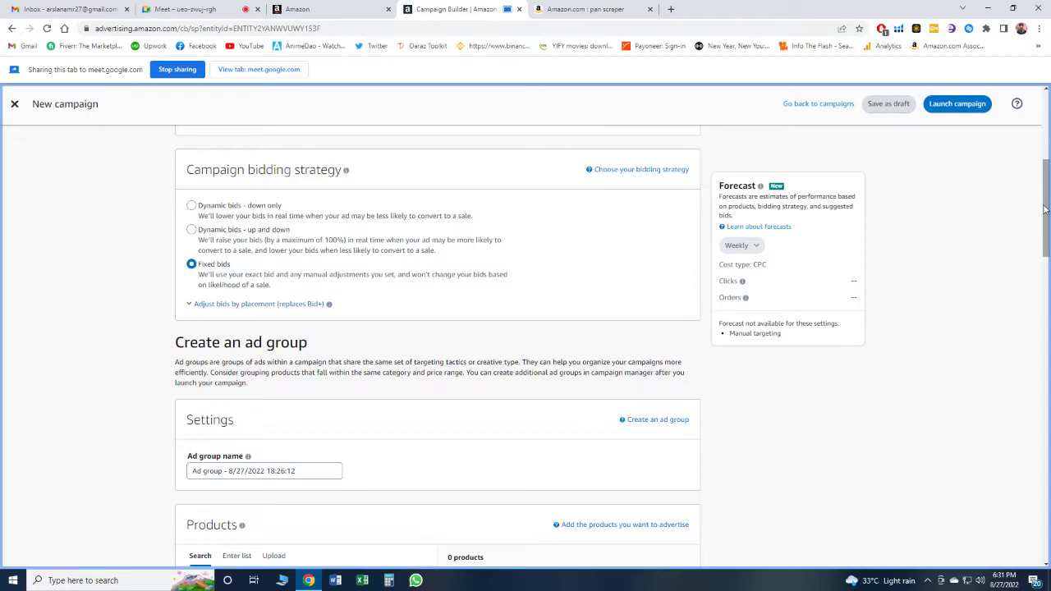
drag(1045, 210, 1043, 249)
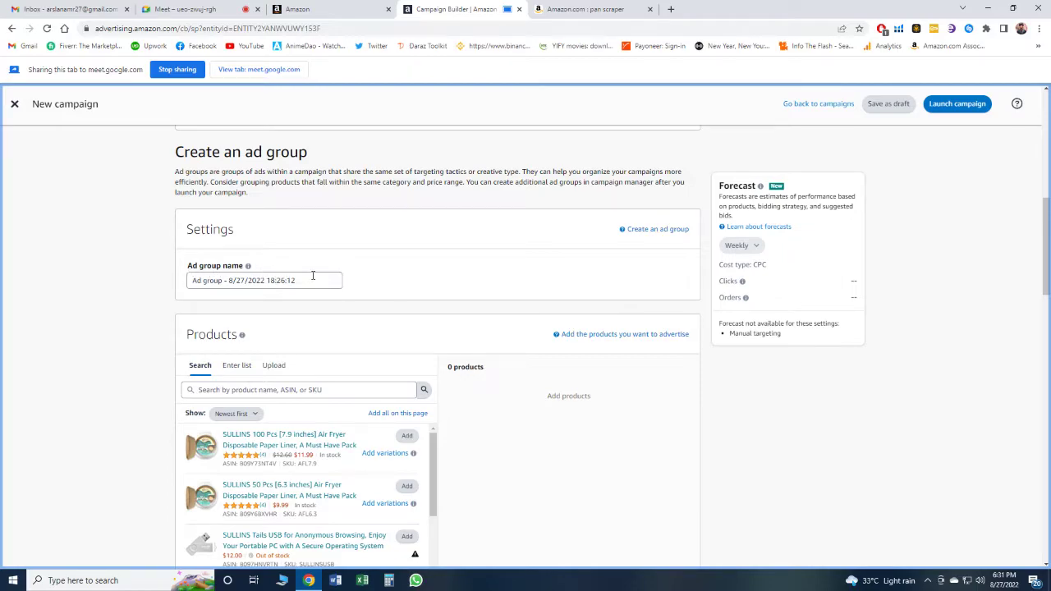
drag(1047, 239, 1048, 124)
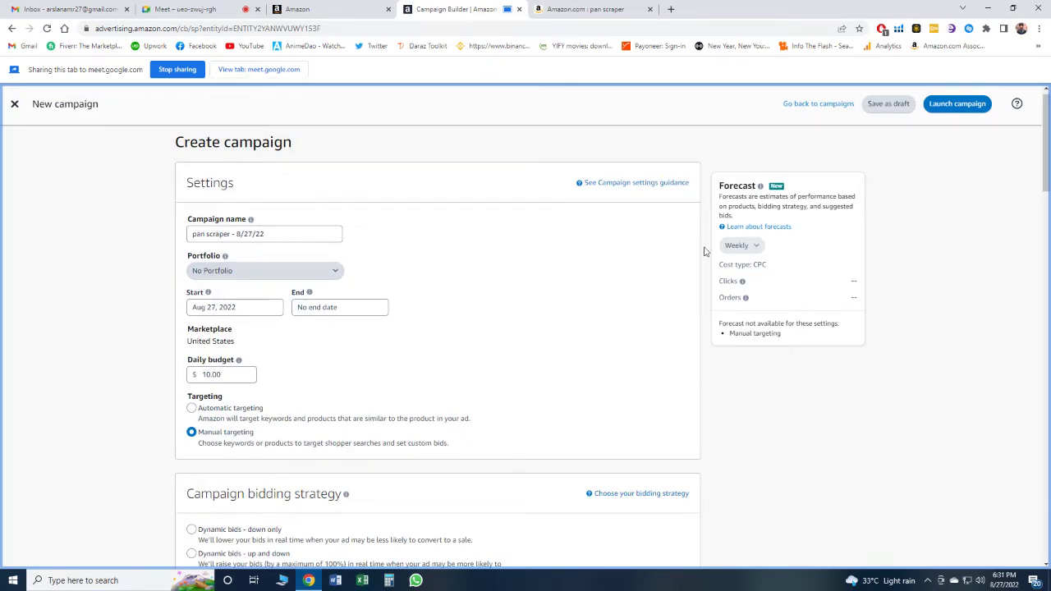
Step: Name the ad group High SV KW
drag(1048, 144, 1048, 241)
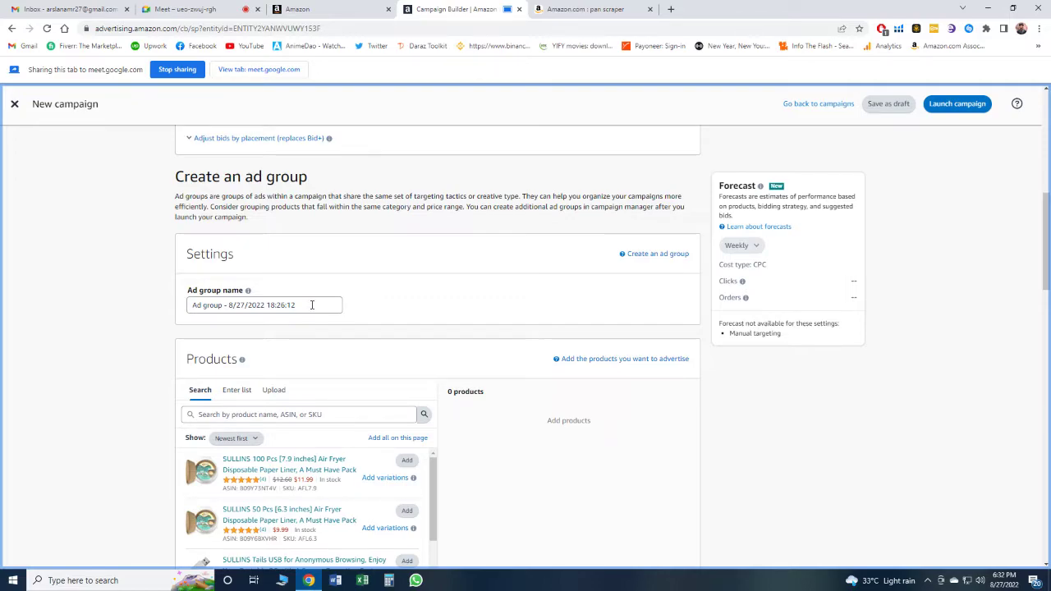
drag(312, 304, 169, 312)
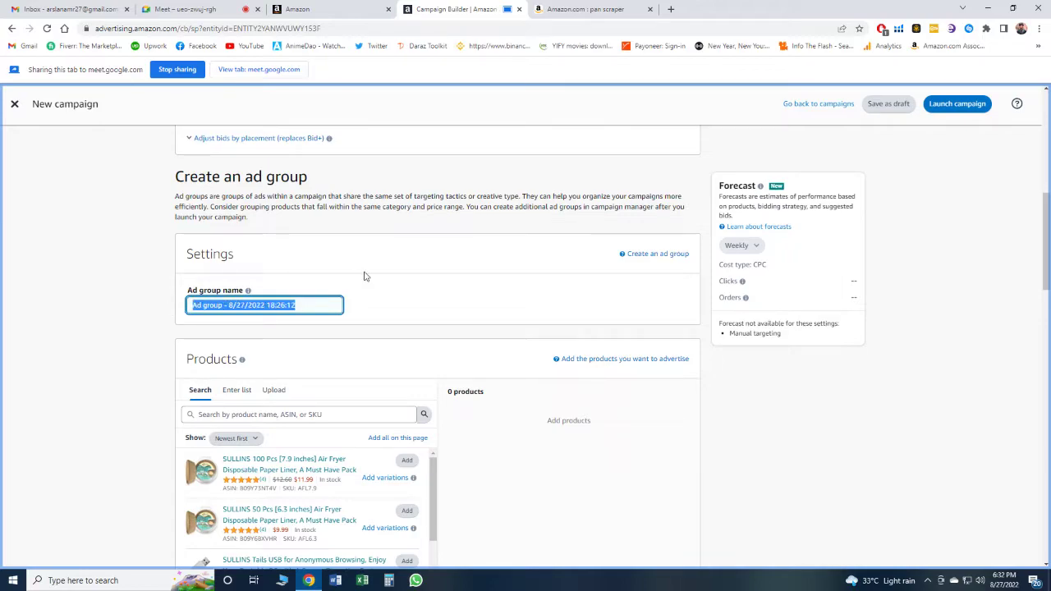
text(High S)
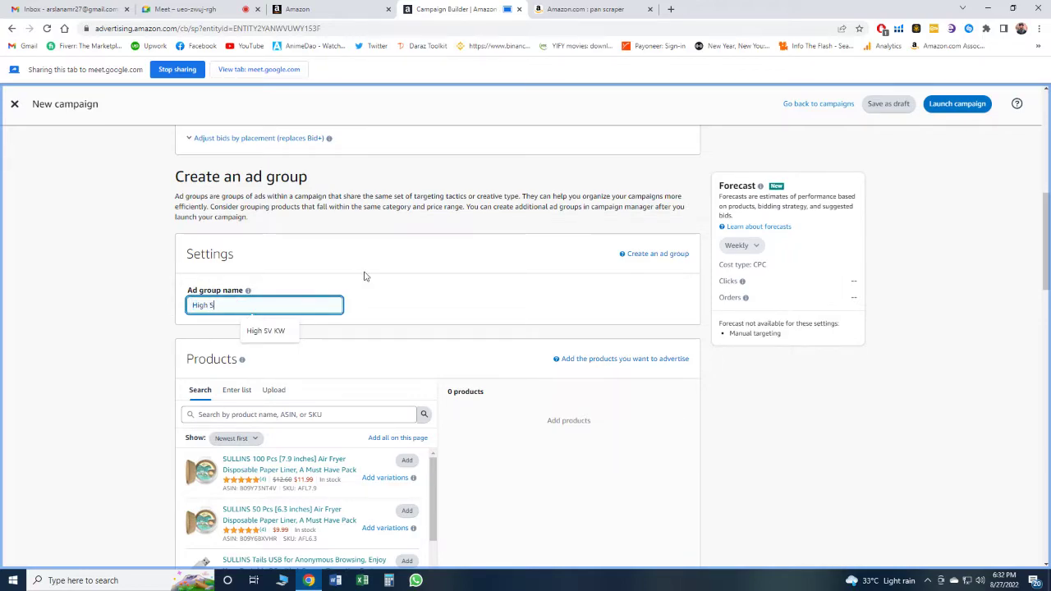
text(V KW)
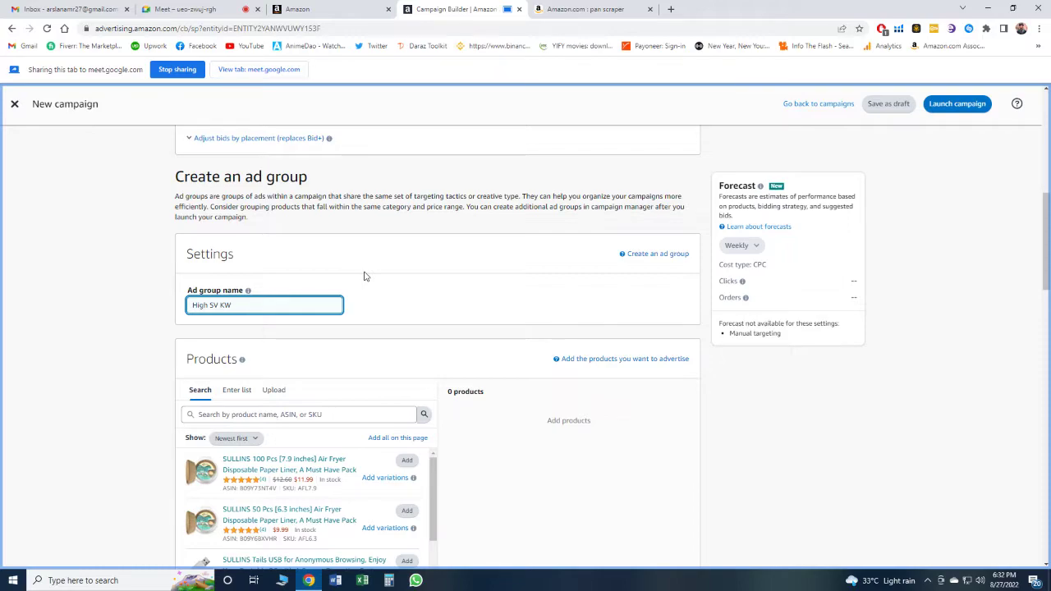
Step: Add the SULLINS Pan Scraper, Pack Of 3 Dish Scraper to the ad group's advertised products
drag(1046, 249, 1046, 285)
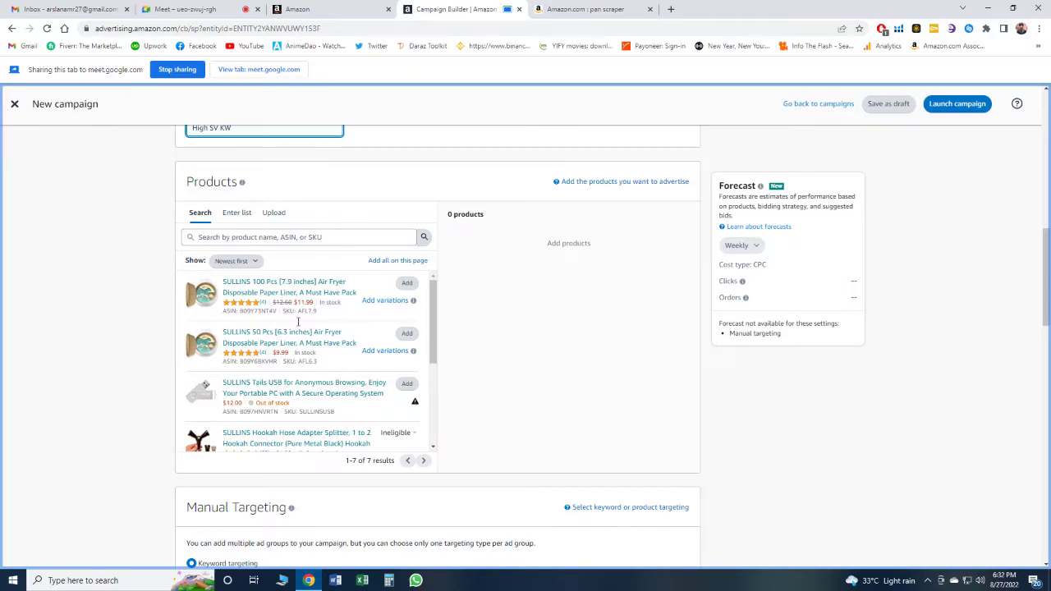
drag(437, 297, 438, 367)
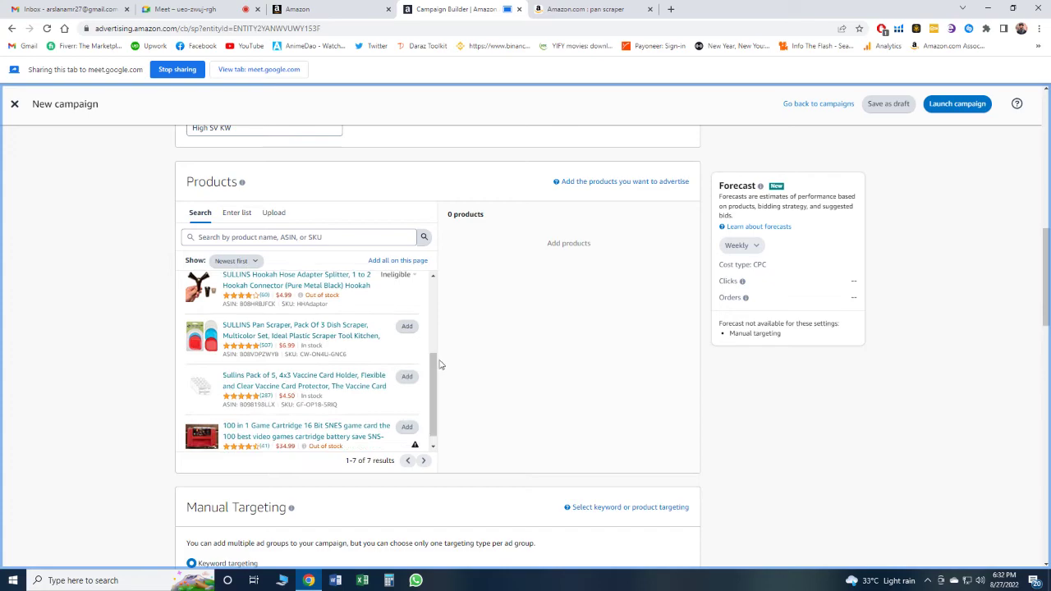
click(407, 328)
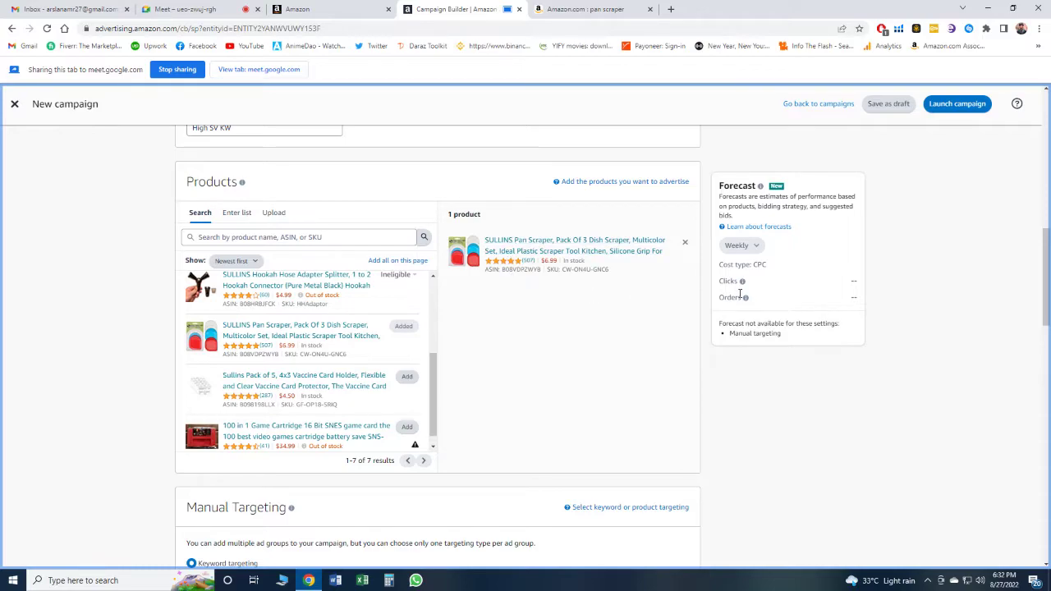
mouse_move(1050, 244)
mouse_down()
mouse_move(1050, 263)
mouse_move(1048, 248)
mouse_up()
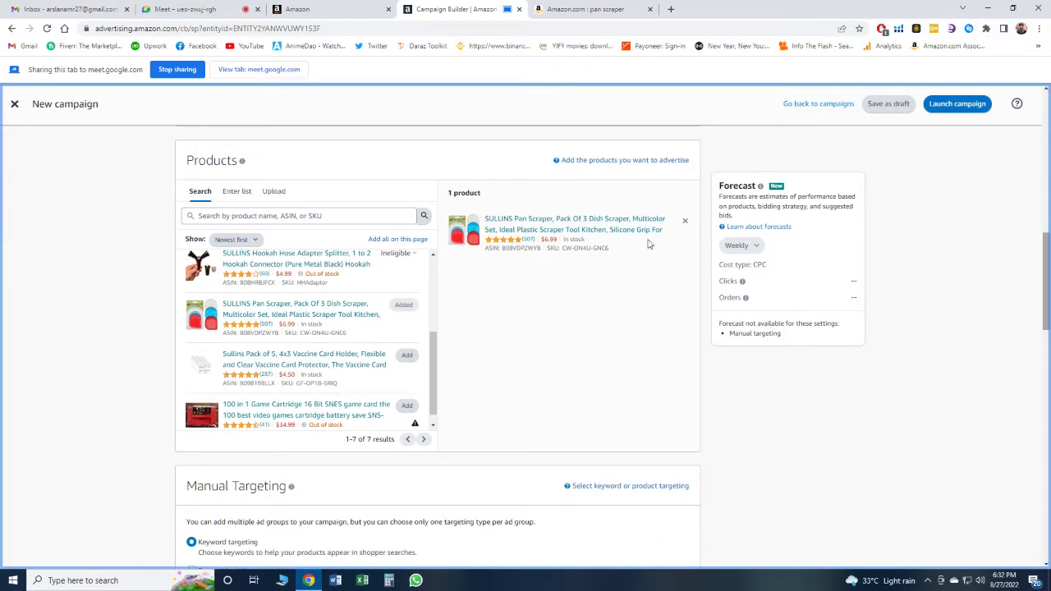
drag(434, 345, 469, 266)
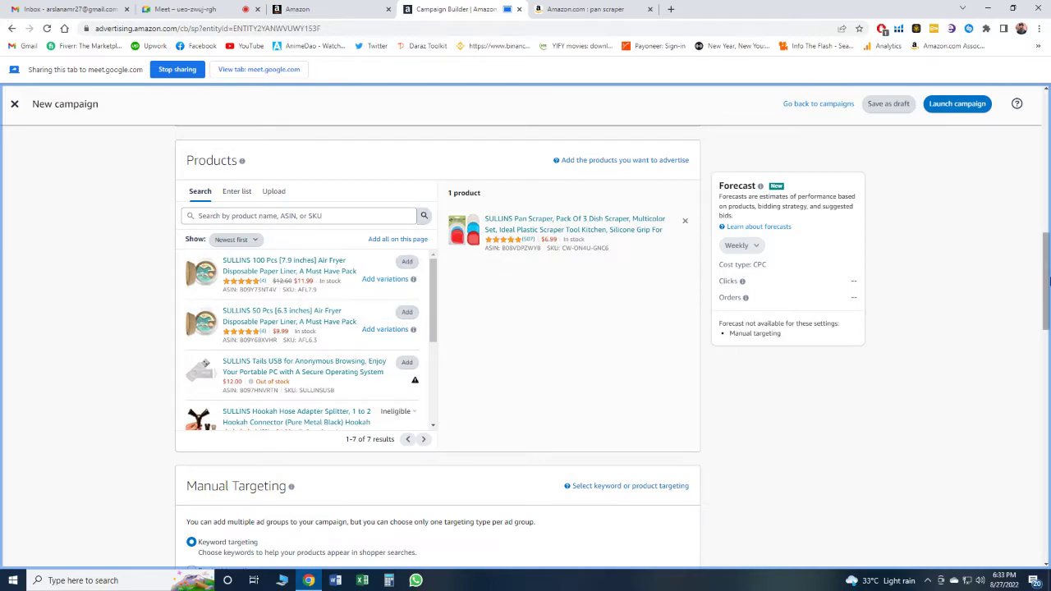
Step: Review the manual targeting types and the suggested keywords with their match types and suggested bids
drag(1048, 279, 1048, 297)
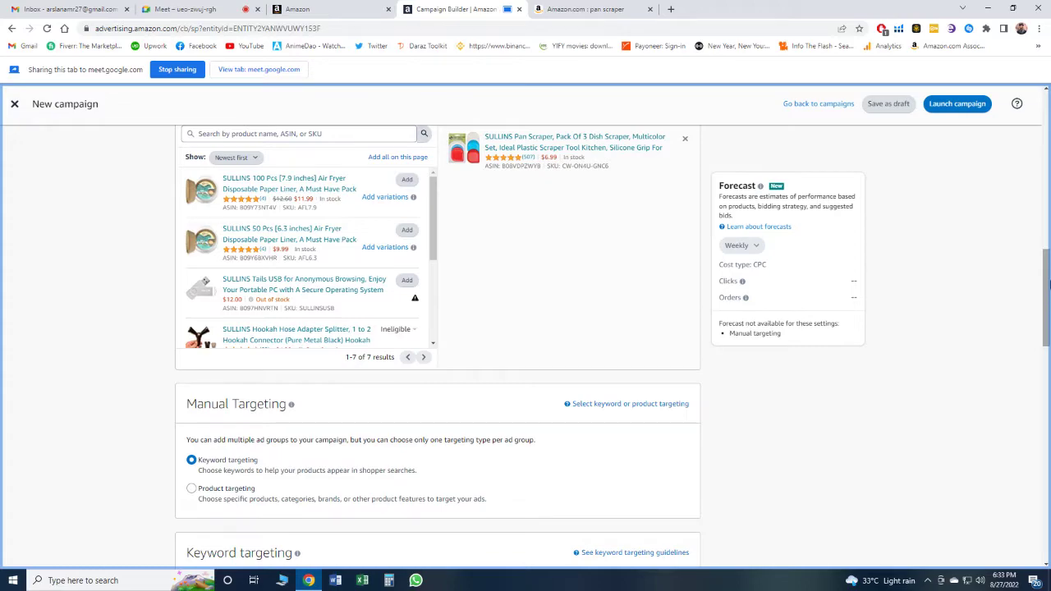
scroll(1048, 283, down, 3)
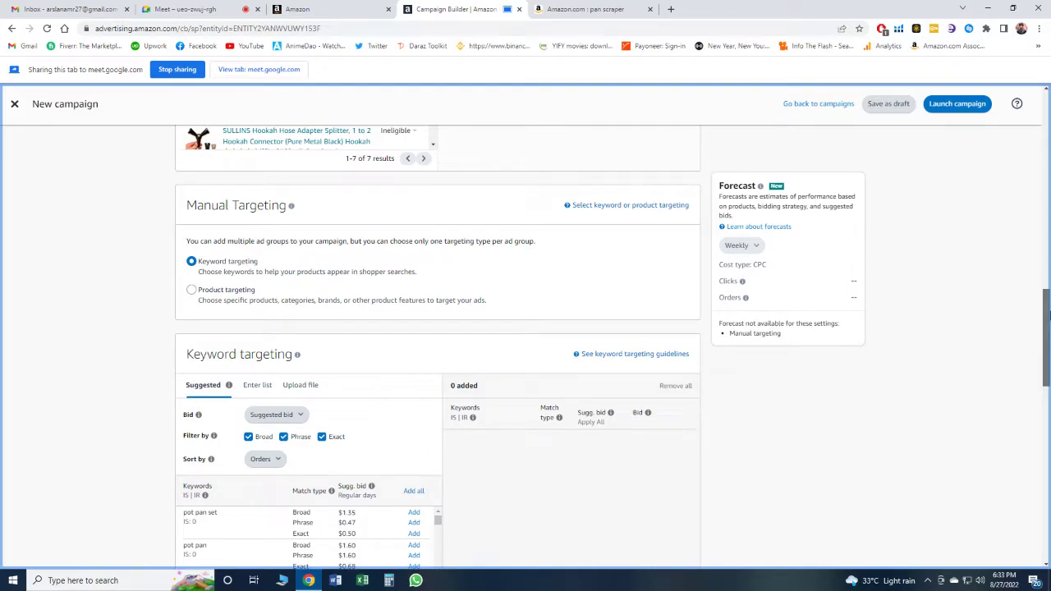
drag(1047, 317, 1049, 341)
click(228, 243)
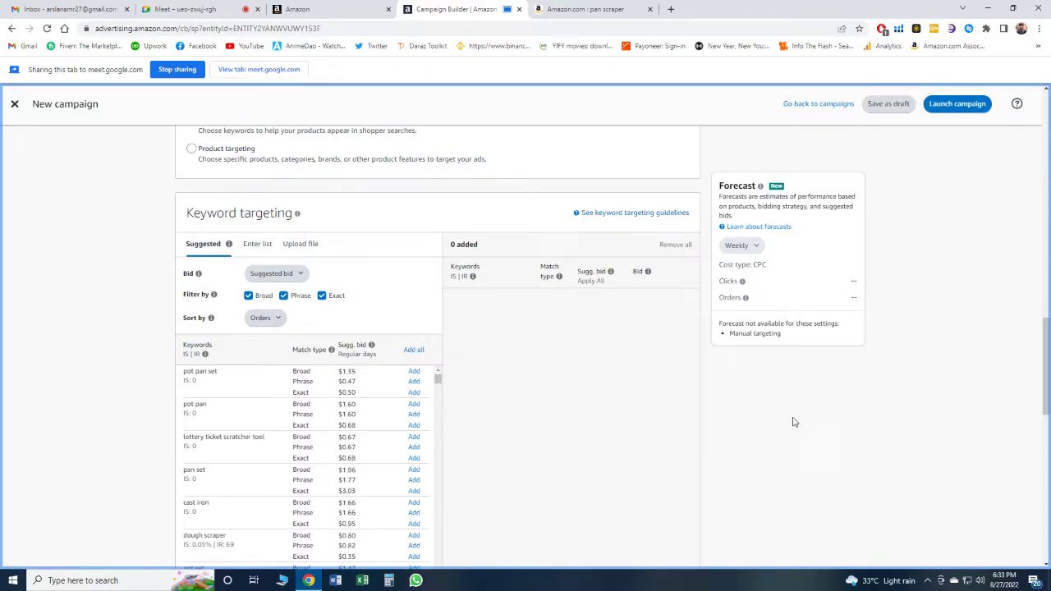
drag(1049, 351, 1050, 372)
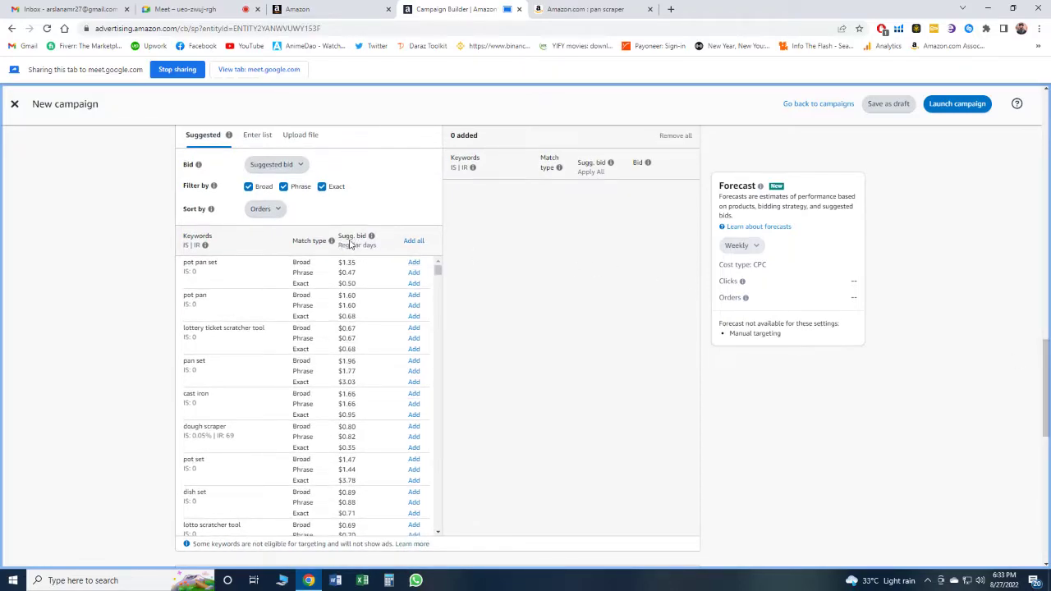
drag(438, 271, 465, 267)
scroll(1048, 349, up, 2)
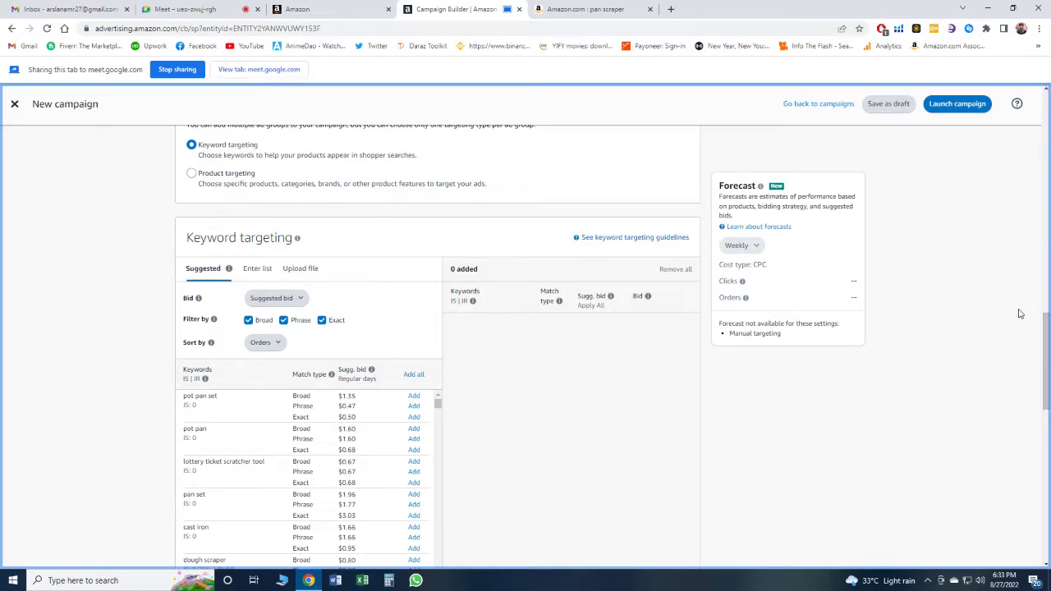
Step: Enter the keyword pan scraper in a manual keyword list limited to the Exact match type
click(260, 276)
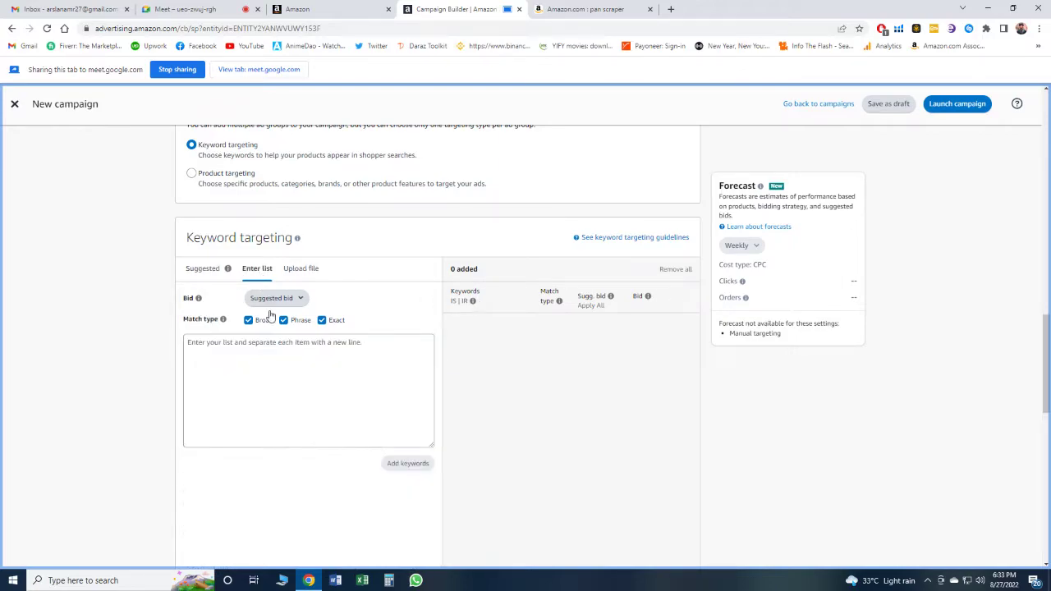
click(362, 391)
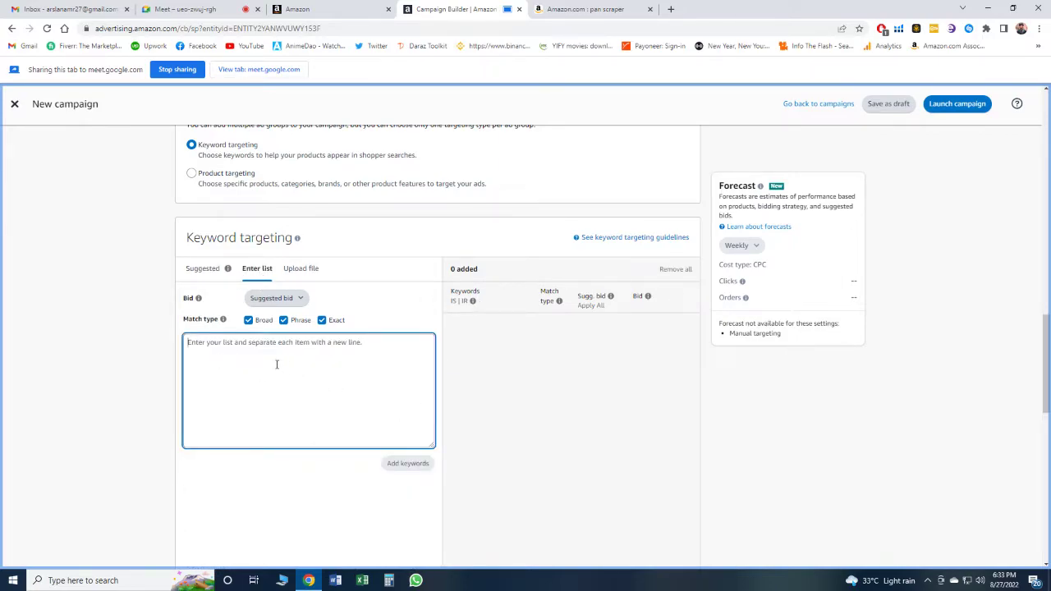
mouse_move(224, 320)
click(284, 321)
click(248, 320)
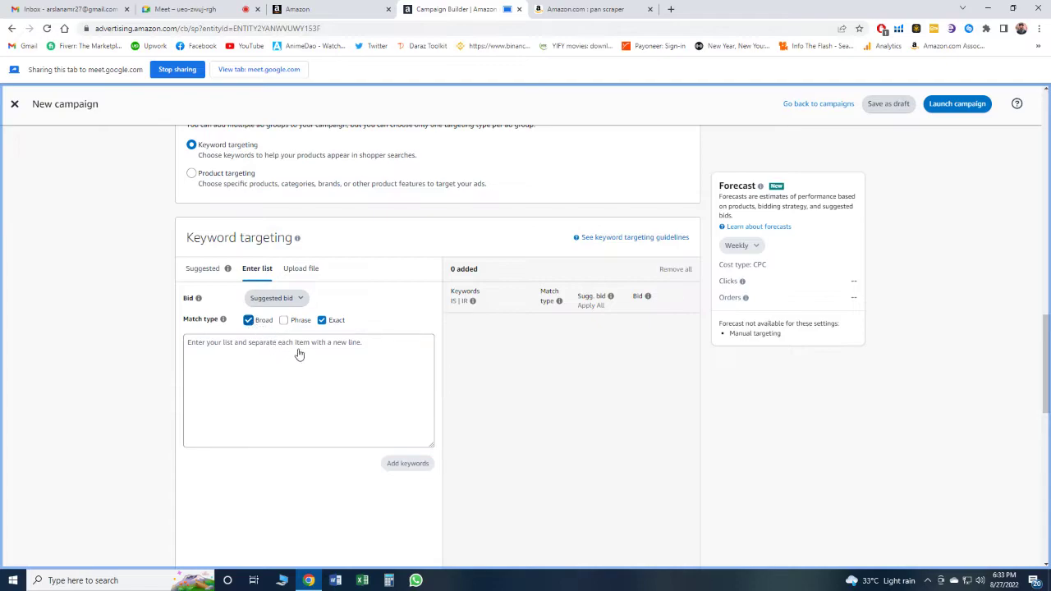
click(309, 351)
text(Pan Scraper)
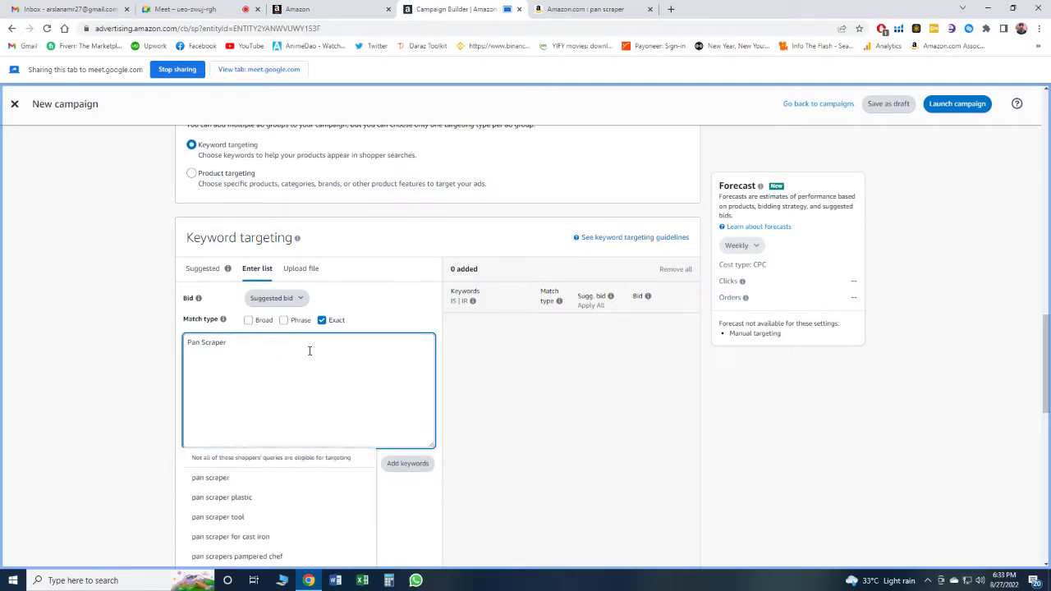
click(249, 481)
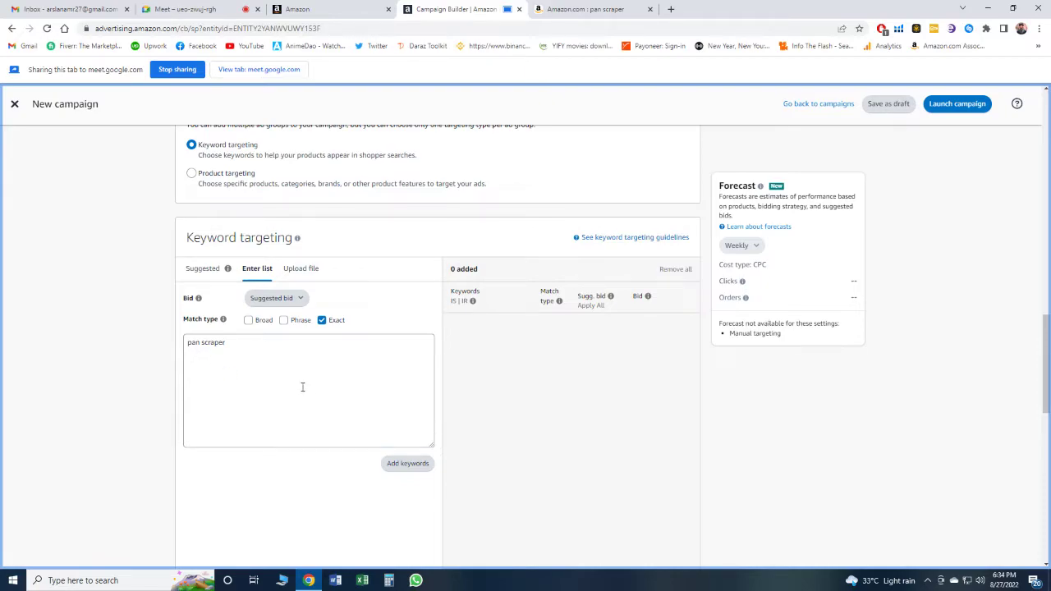
Step: Try the Phrase and Broad match types for the keyword list and return to Exact only
click(284, 321)
click(321, 321)
click(283, 320)
click(249, 320)
click(249, 320)
drag(1047, 342, 1050, 194)
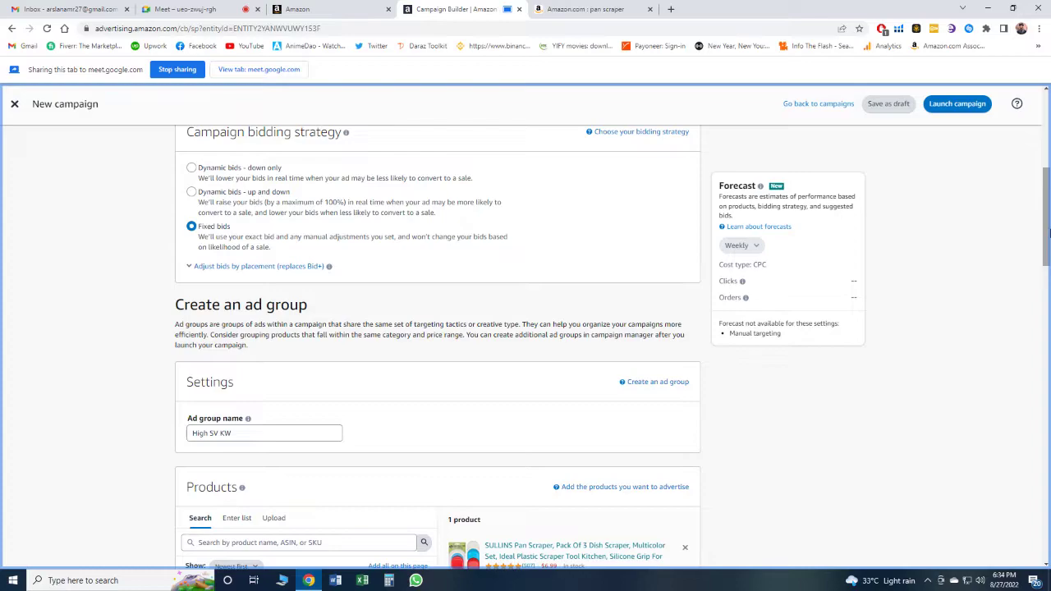
drag(1048, 246, 1048, 364)
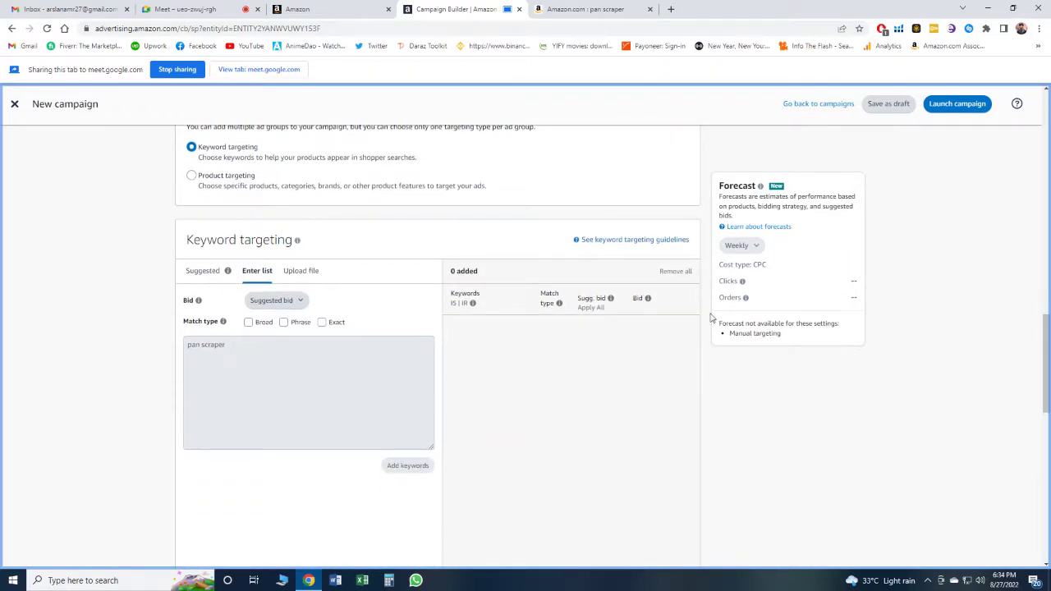
click(321, 322)
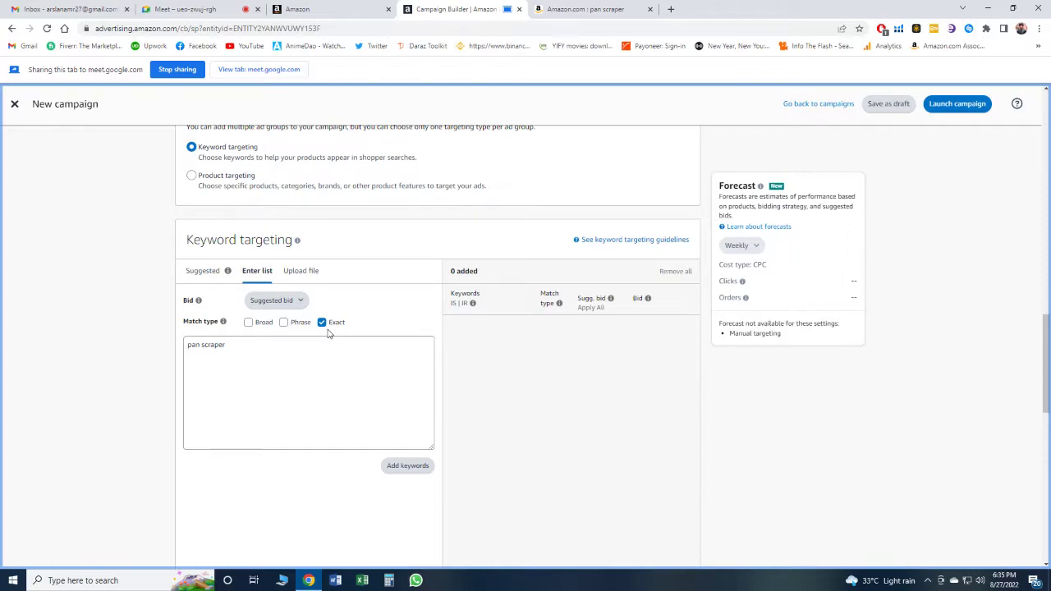
Step: Add pan scraper as an exact-match keyword and set its bid to $0.45
click(216, 368)
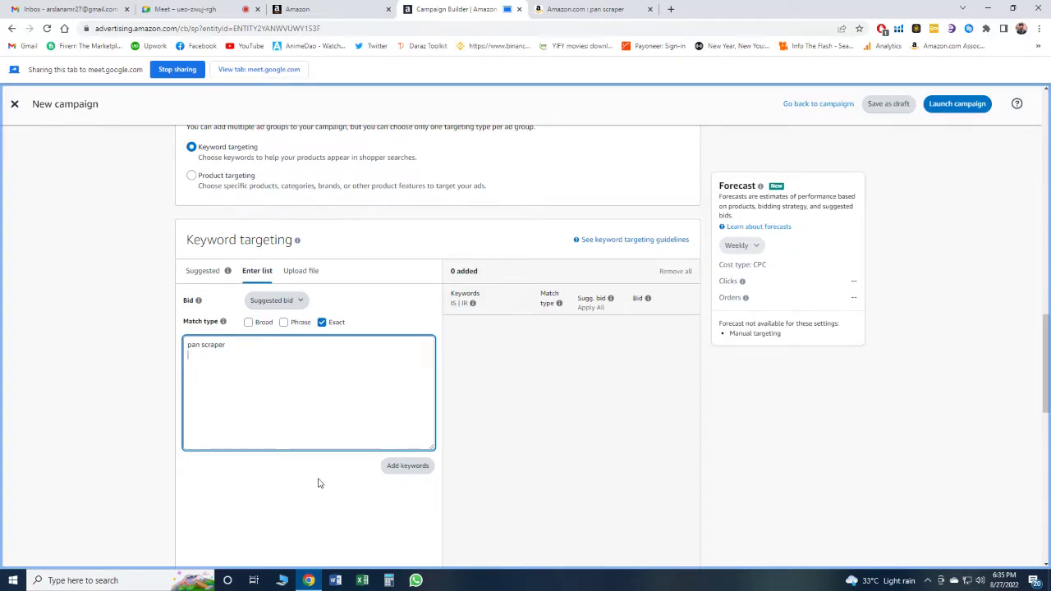
click(408, 466)
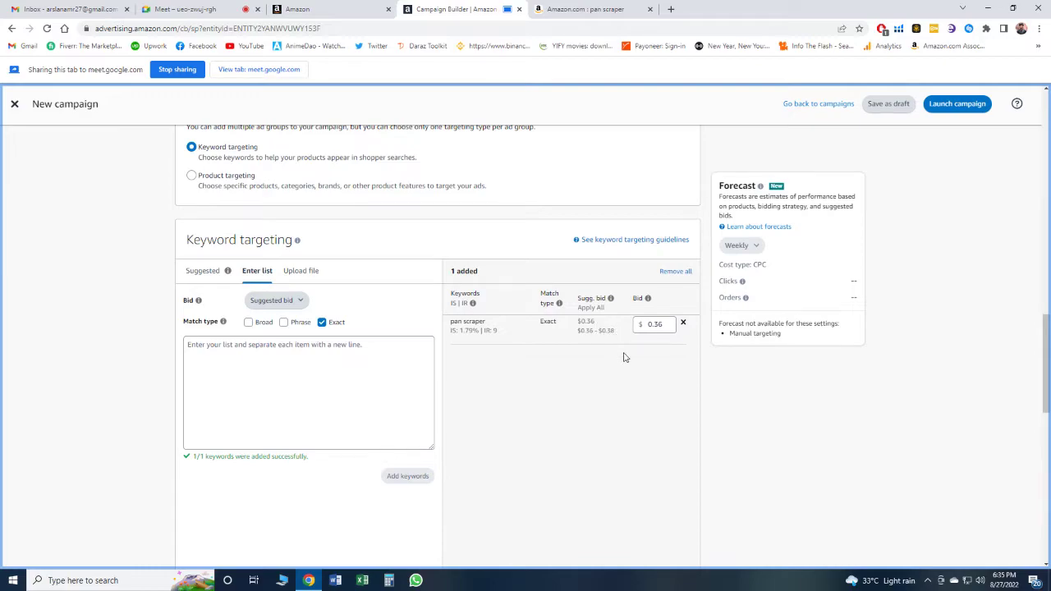
double_click(660, 325)
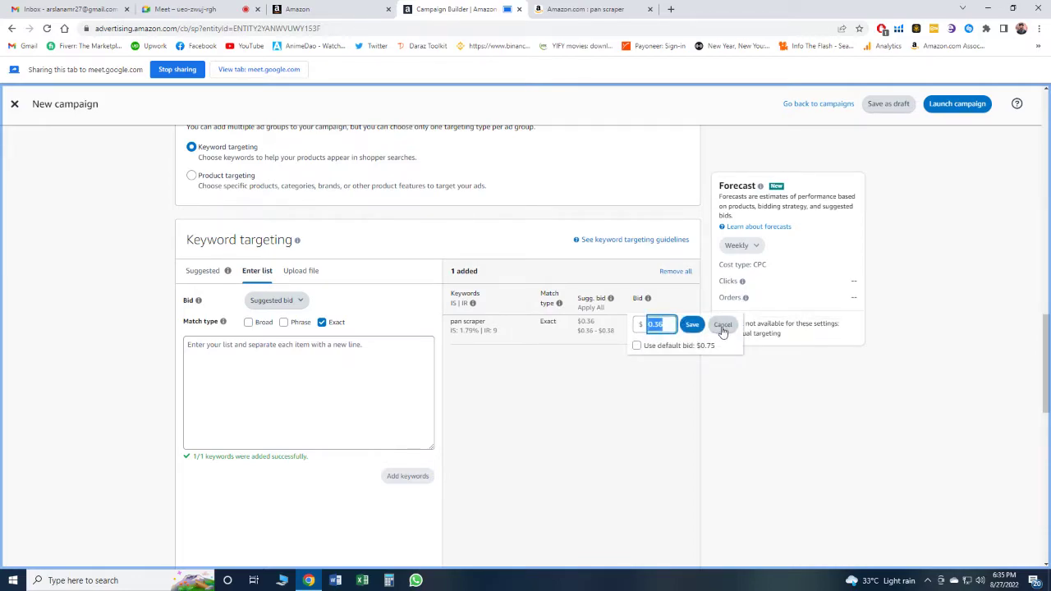
text(0.)
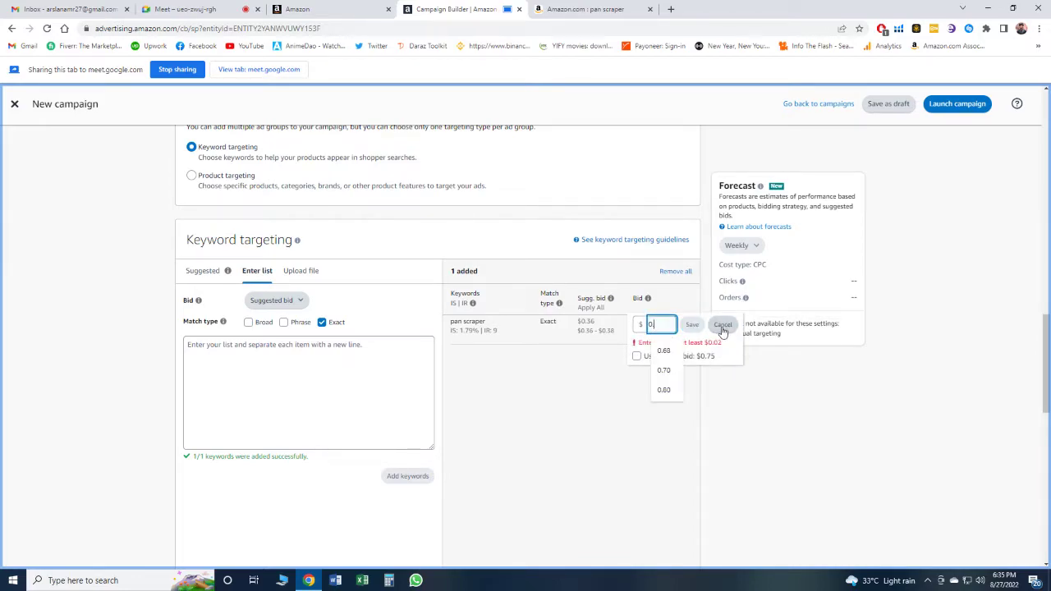
text(45)
click(690, 327)
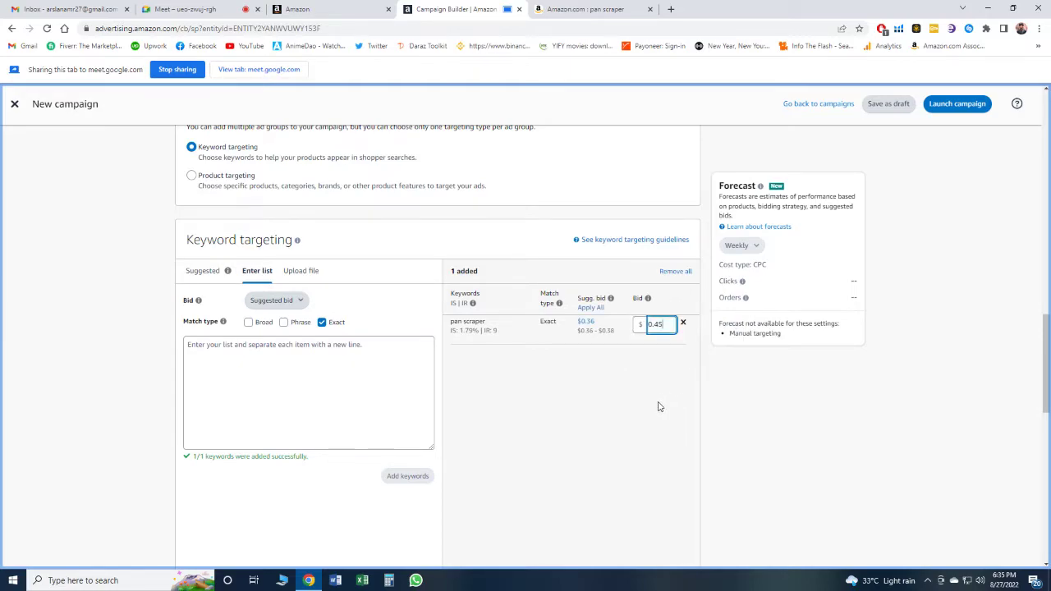
click(611, 375)
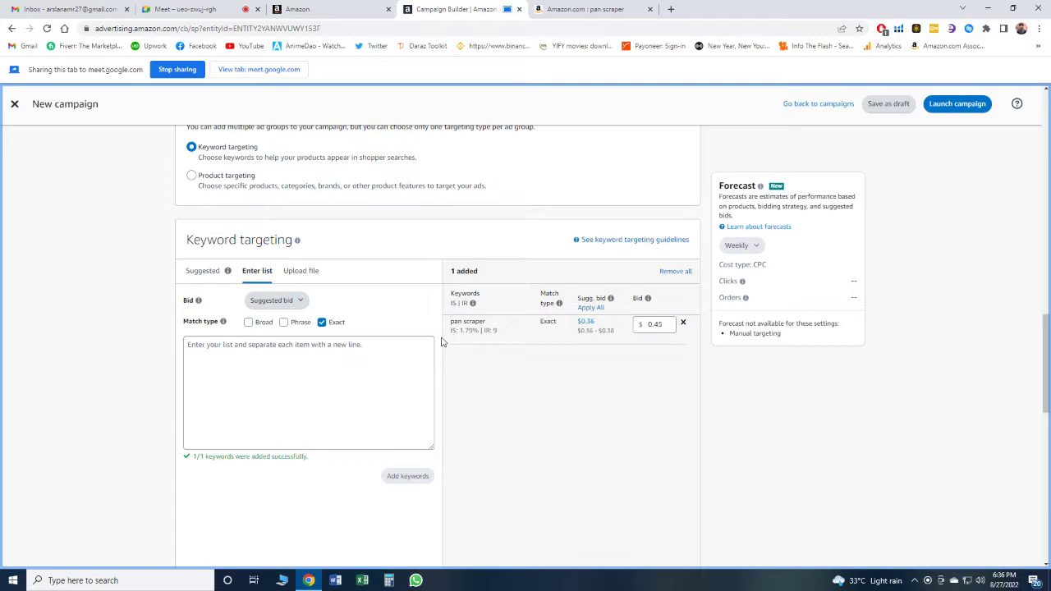
Step: Look over the negative keyword targeting section and include the Phrase match type for the keyword list
drag(1048, 363, 1049, 438)
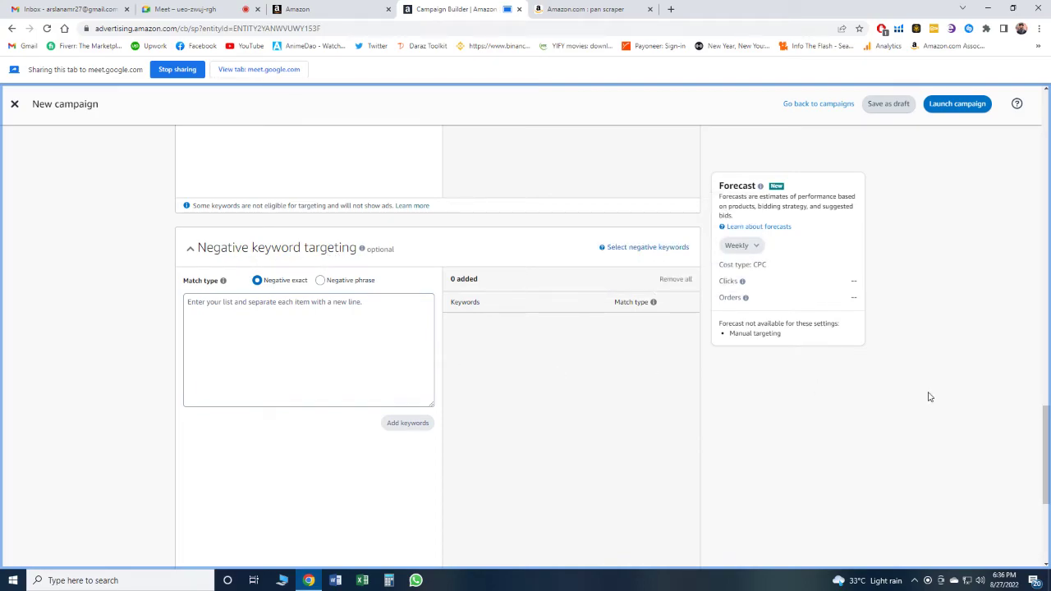
scroll(1046, 442, up, 5)
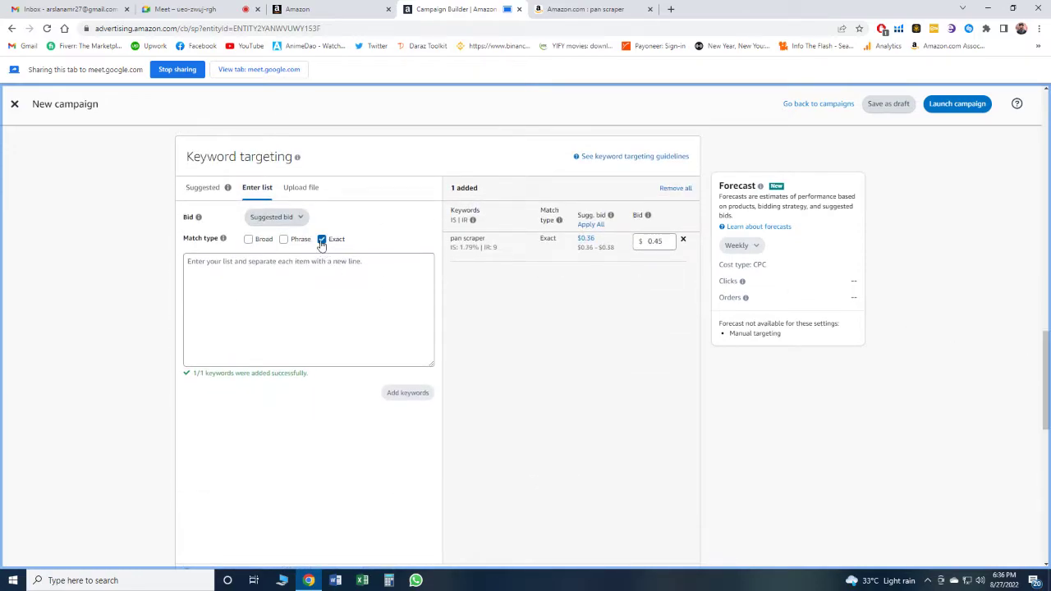
click(284, 239)
Step: Switch to the Amazon search results for pan scraper and share that page in the meeting
click(586, 9)
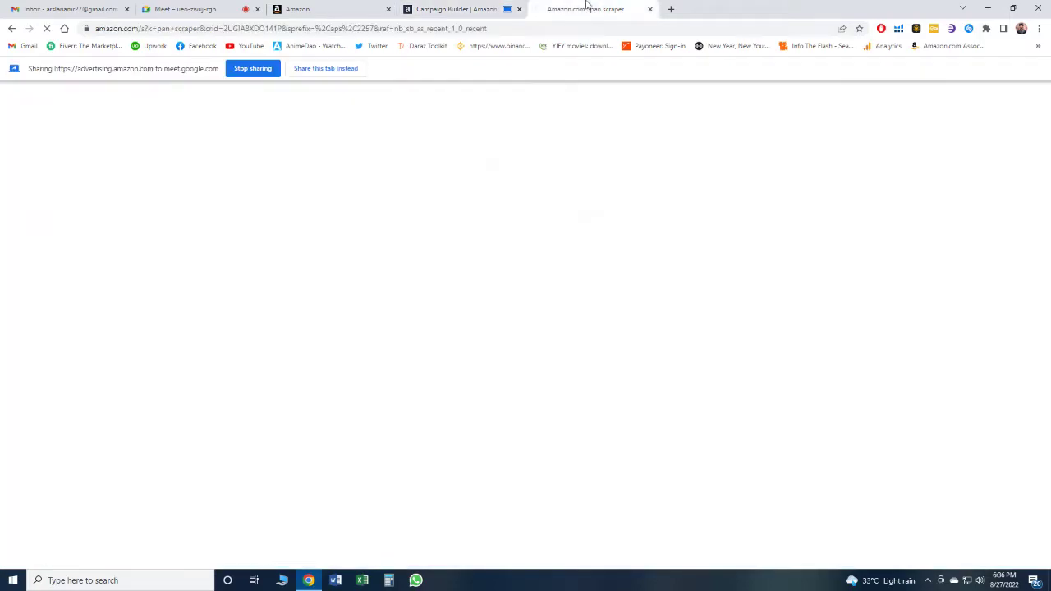
click(322, 69)
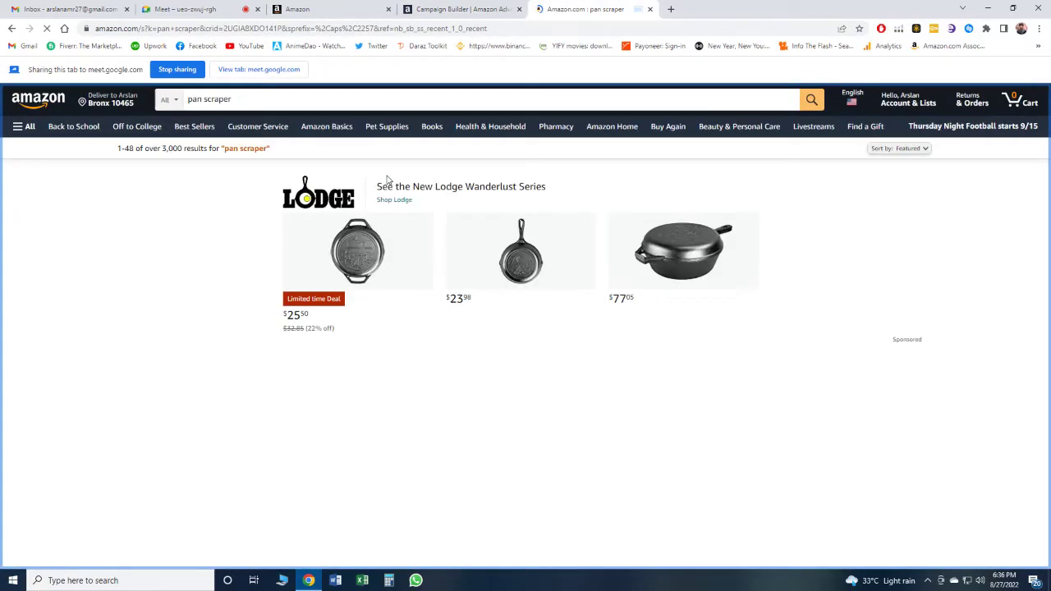
Step: Look over the pan scraper search results and search Amazon for just "scraper"
scroll(263, 110, down, 10)
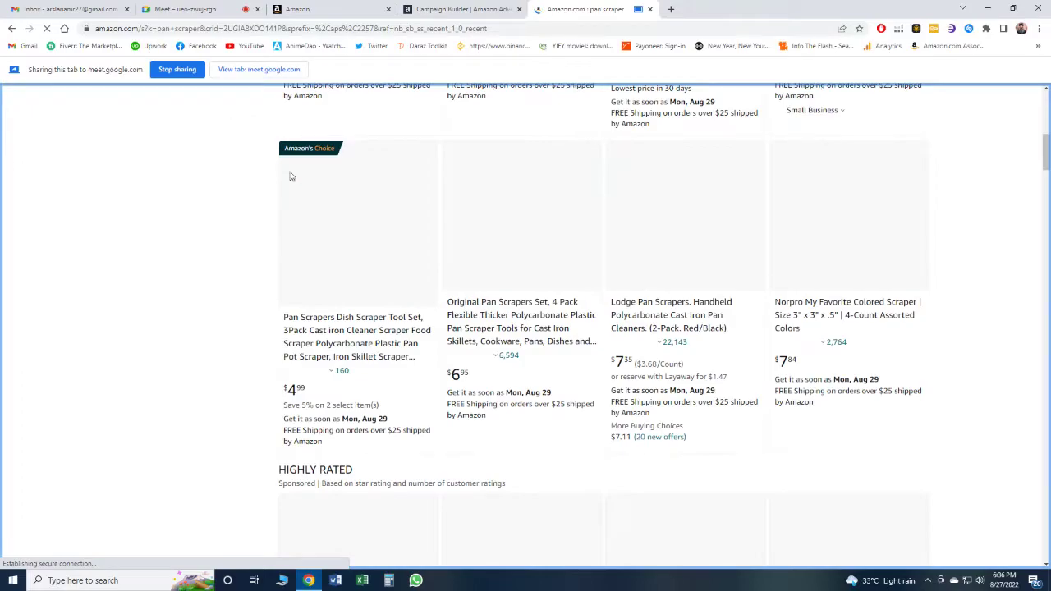
drag(1046, 153, 1021, 87)
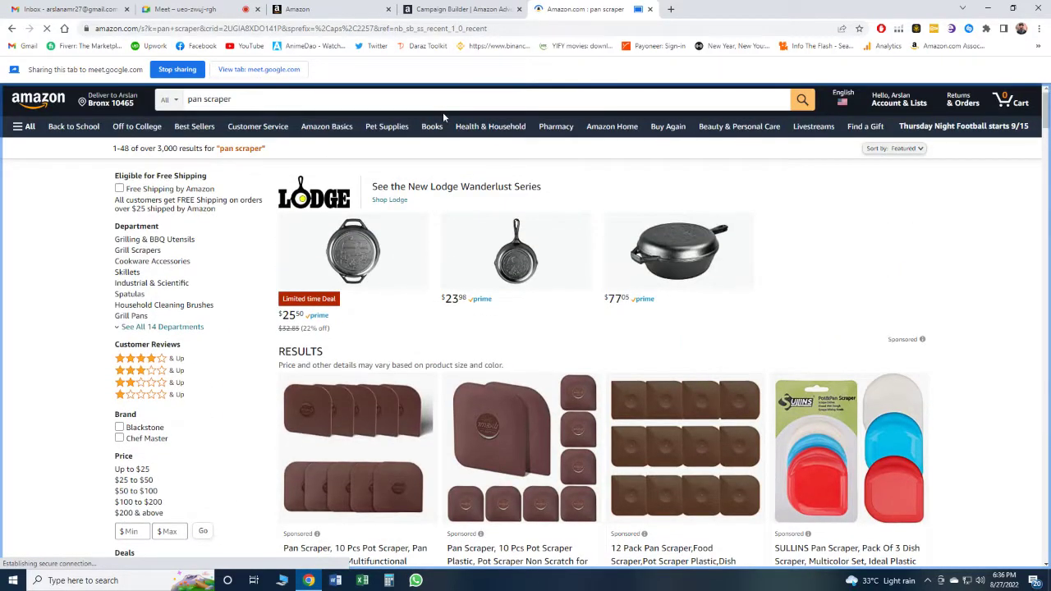
click(206, 98)
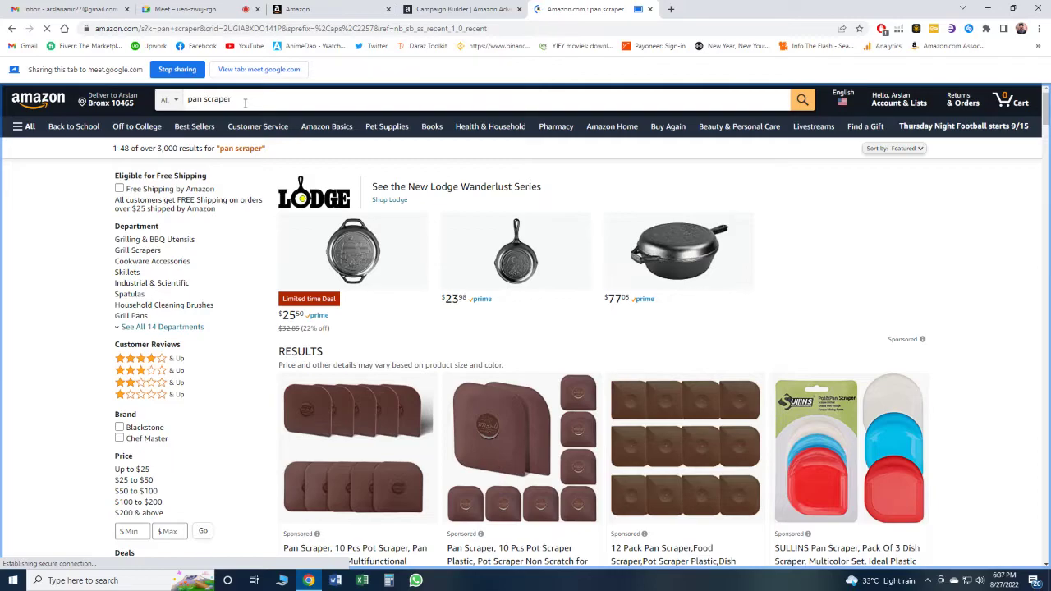
key(BackSpace)
key(BackSpace)
key(BackSpace)
key(BackSpace)
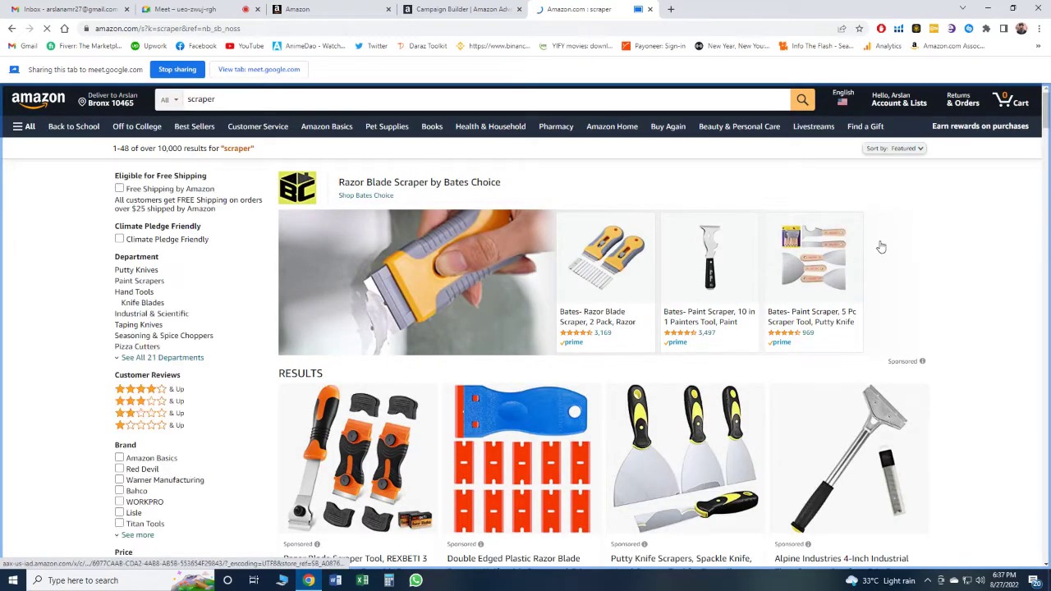
Step: Examine the sponsored and regular products listed for the scraper search
scroll(880, 241, down, 1)
scroll(649, 279, down, 1)
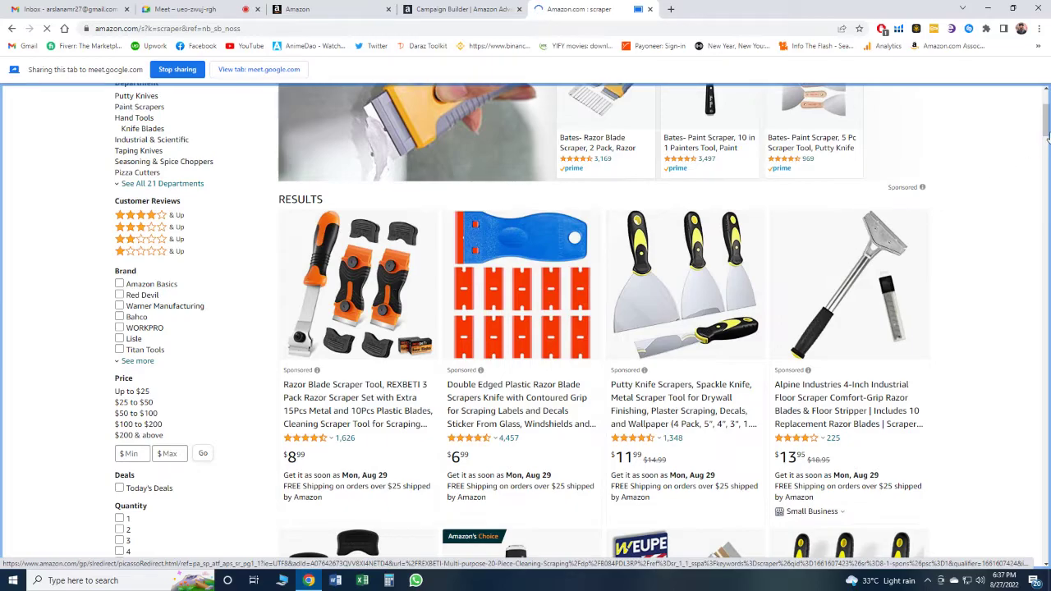
scroll(1047, 130, down, 3)
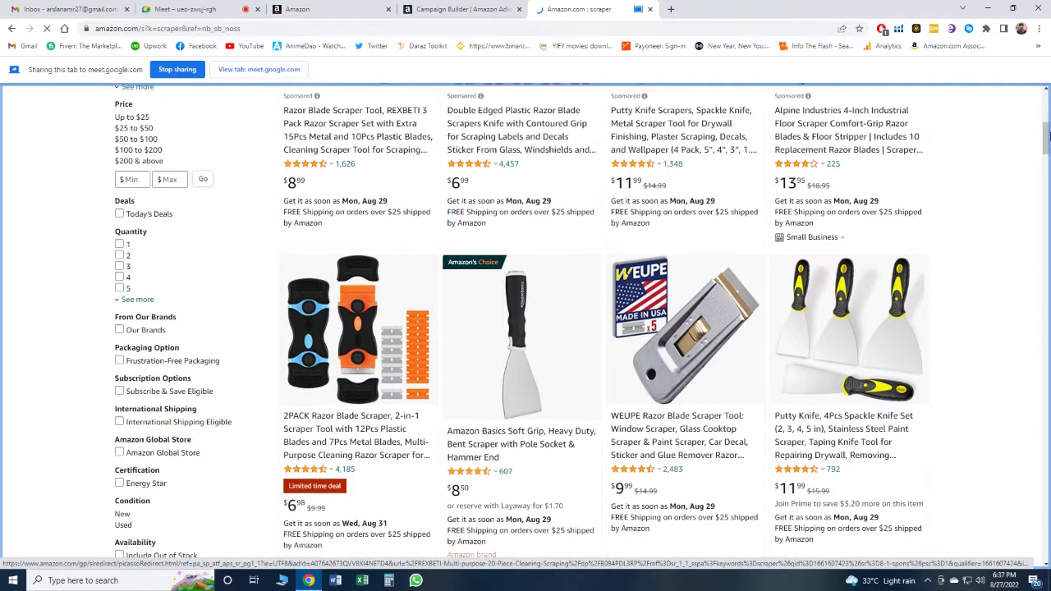
mouse_move(1048, 135)
mouse_down()
mouse_move(1048, 182)
mouse_move(1048, 115)
mouse_up()
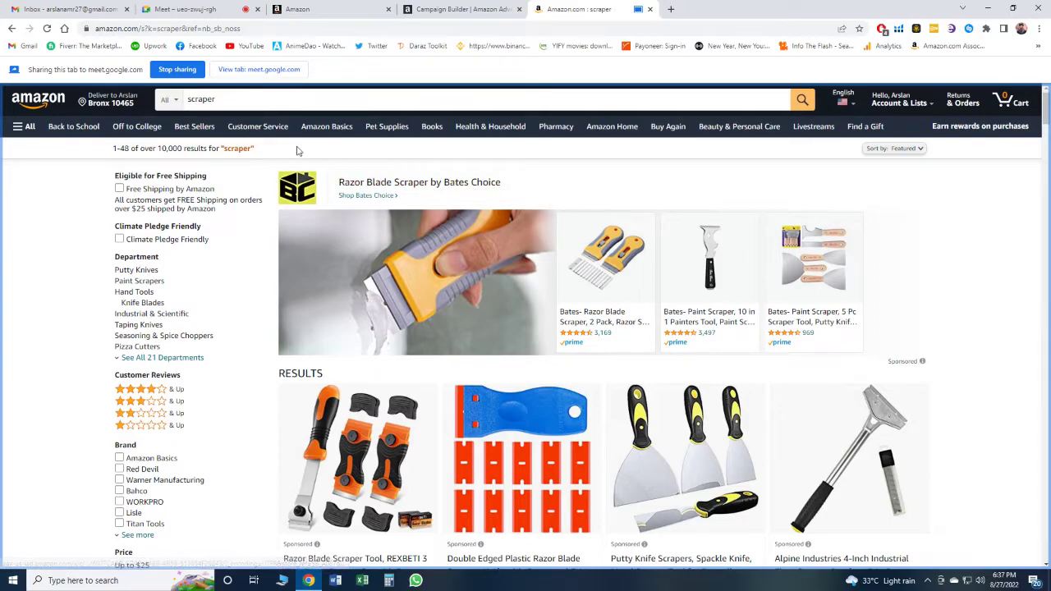
Step: Copy the search term scraper, return to the campaign builder, add it as a negative exact keyword, and shorten the negative keyword entry box
click(228, 102)
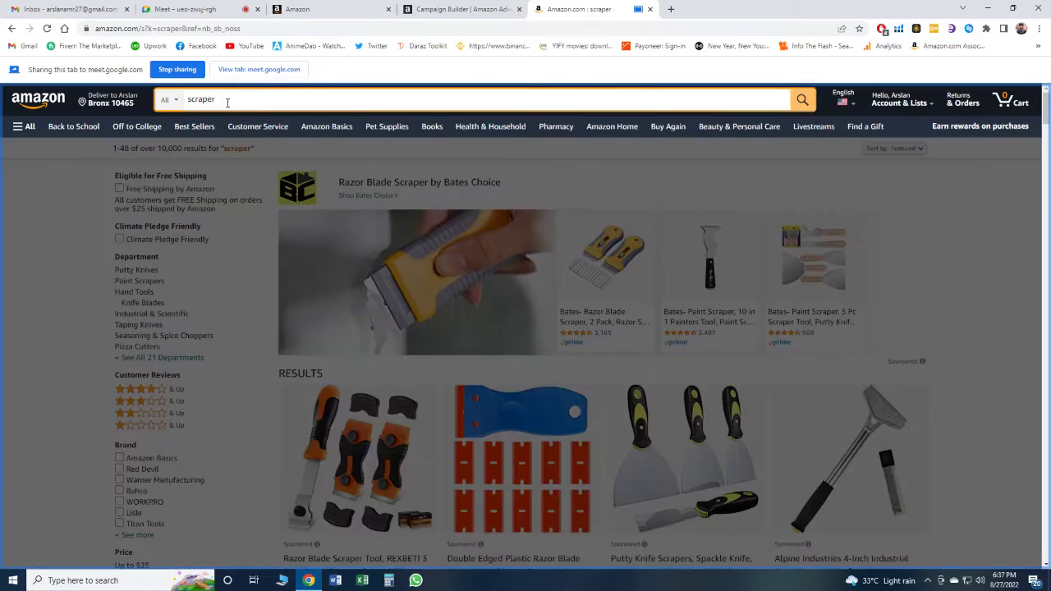
double_click(177, 102)
key(ctrl+c)
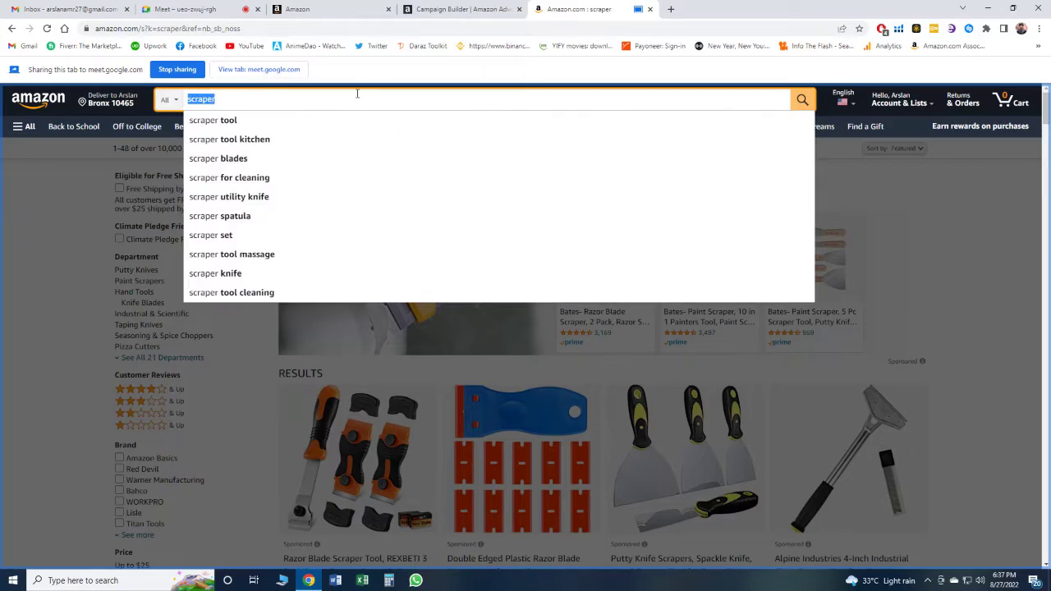
click(460, 9)
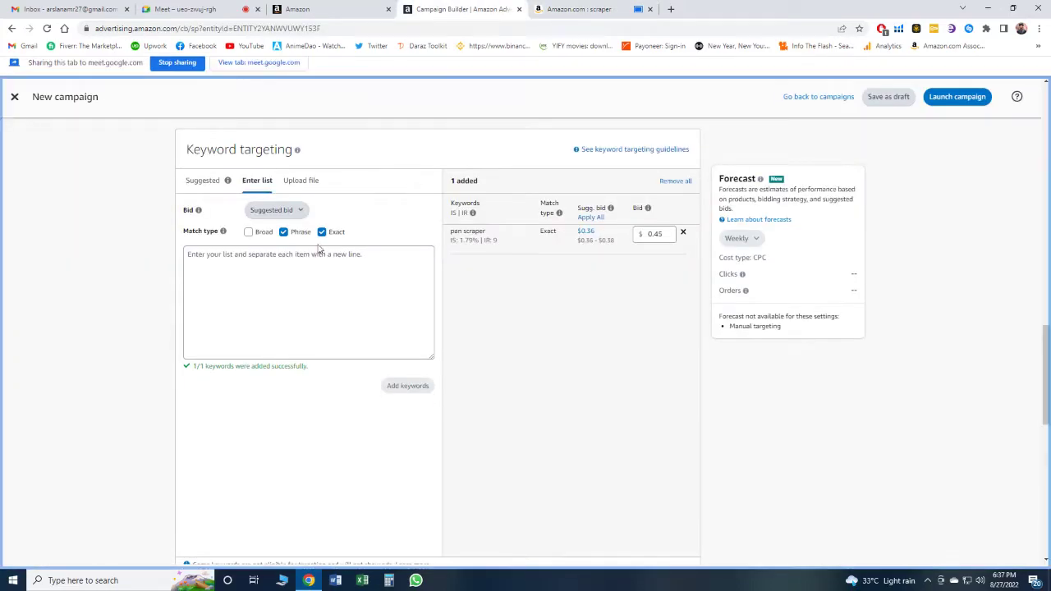
drag(1049, 410, 1048, 454)
click(254, 272)
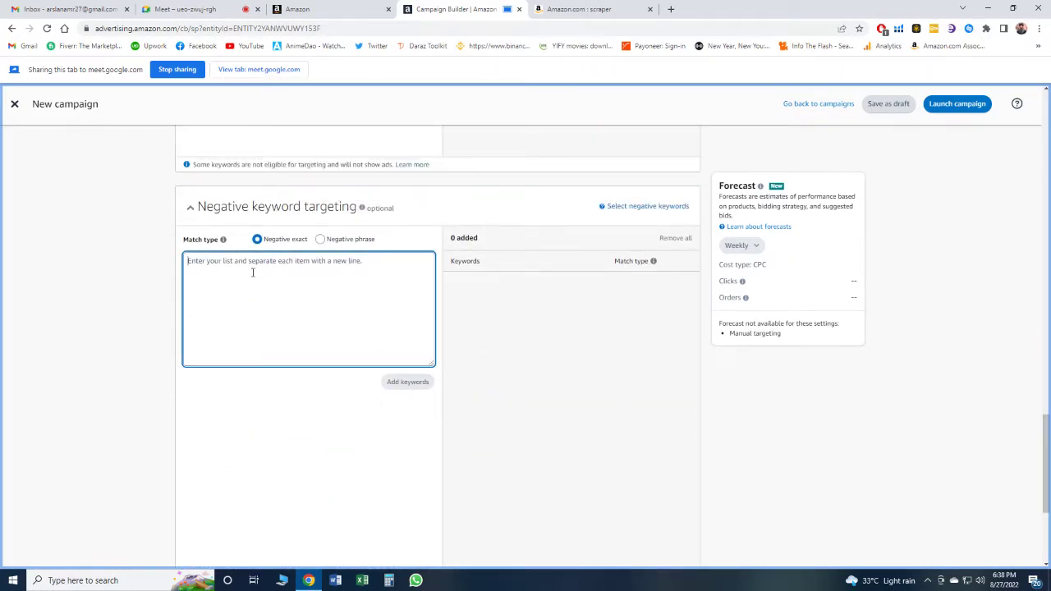
key(ctrl+v)
click(407, 382)
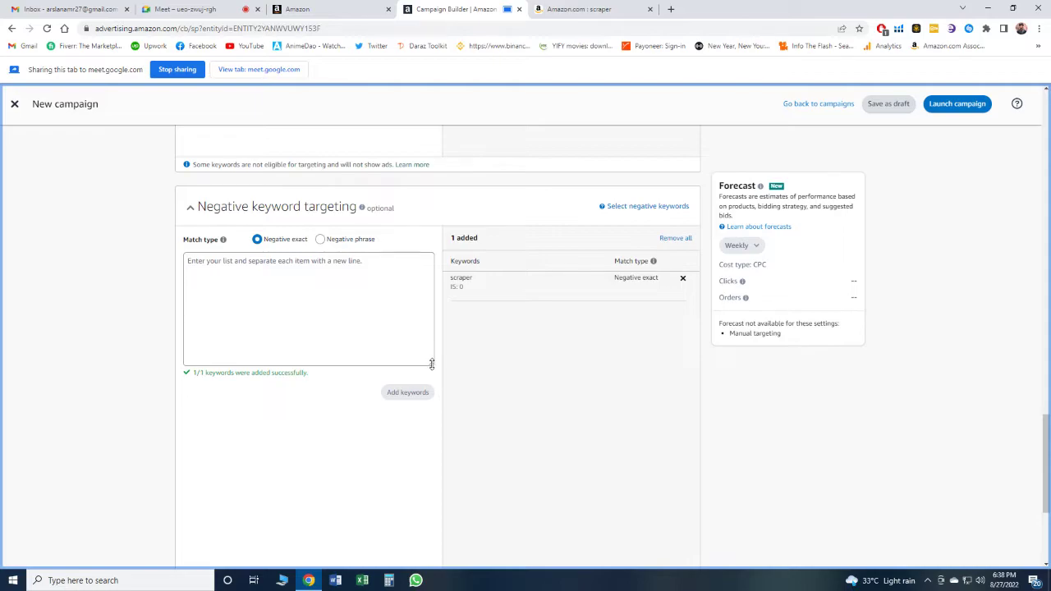
drag(431, 363, 433, 308)
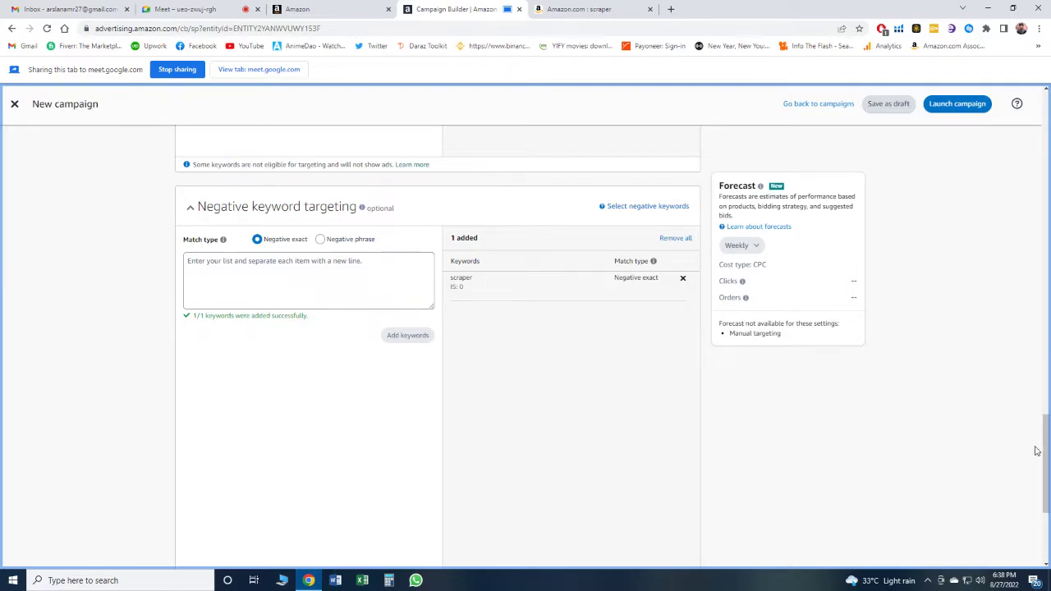
Step: Change the campaign's targeting to Automatic targeting
drag(1049, 441, 1049, 357)
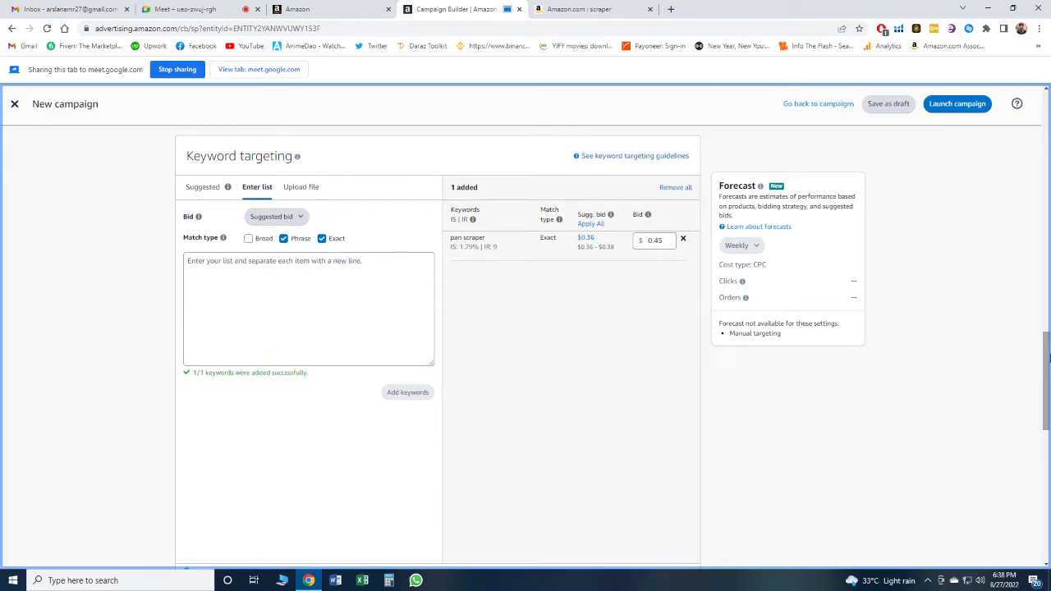
drag(1049, 357, 1049, 206)
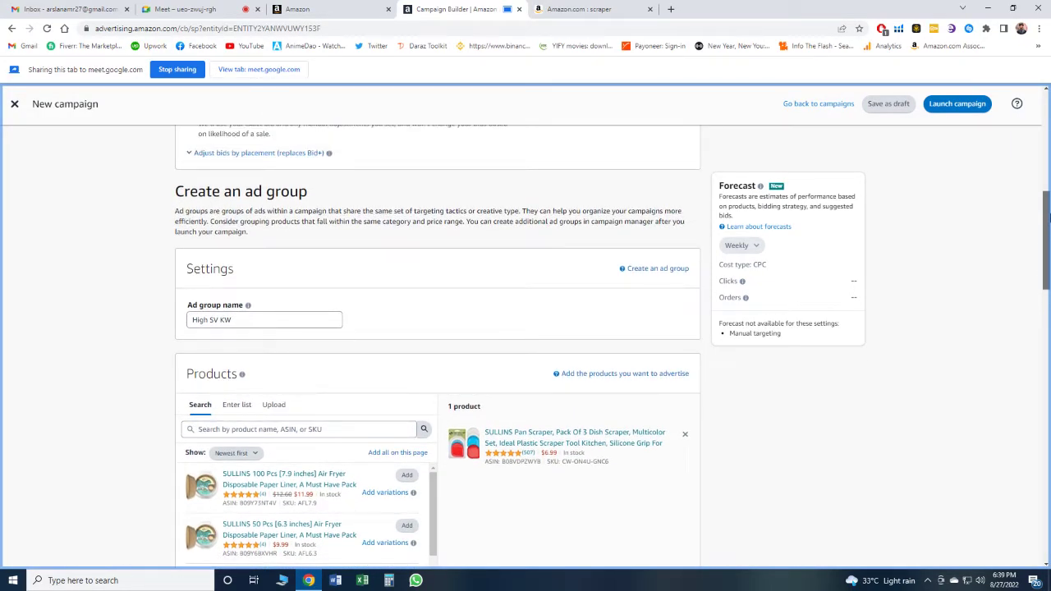
drag(1049, 220, 1048, 153)
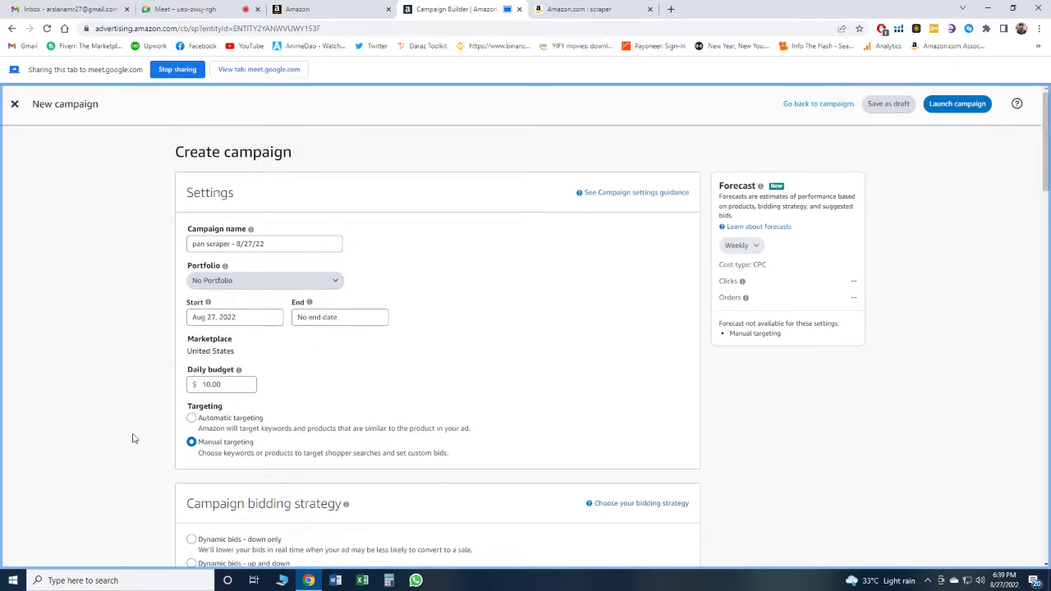
click(191, 419)
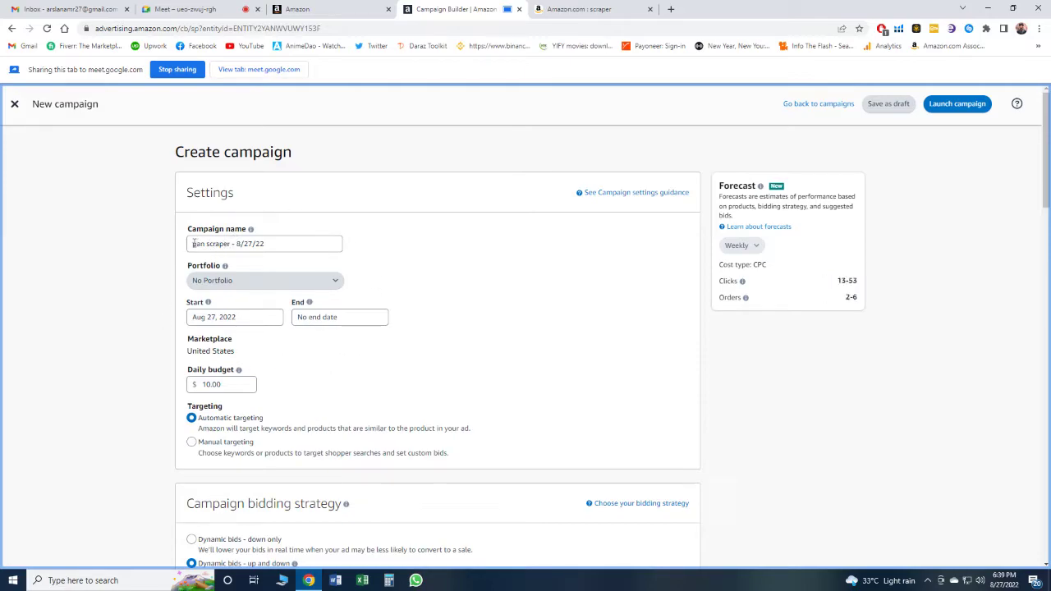
Step: Rename the campaign as "pan scraper auto campaign - 8/27/22"
click(271, 243)
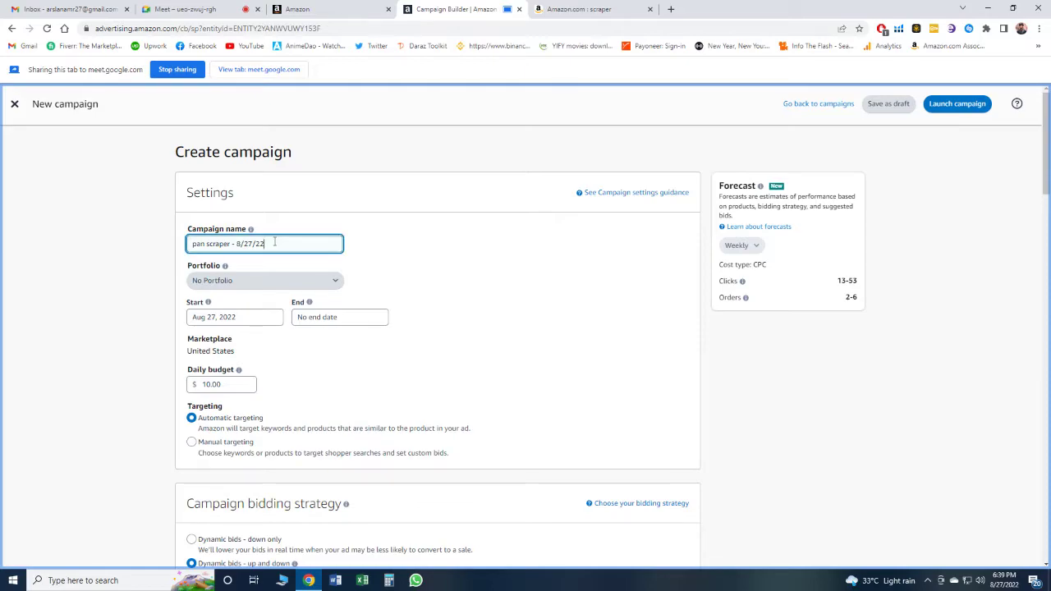
click(231, 245)
text(manuila)
key(BackSpace)
key(BackSpace)
key(BackSpace)
text(al cam)
text(n)
key(Left)
key(Left)
key(Left)
key(Left)
key(Left)
key(Left)
key(Left)
key(shift+Left)
key(shift+Left)
key(shift+Left)
key(shift+Left)
key(shift+Left)
key(shift+Left)
text(auto)
Step: Set the campaign's daily budget to $20.00
scroll(1048, 191, down, 2)
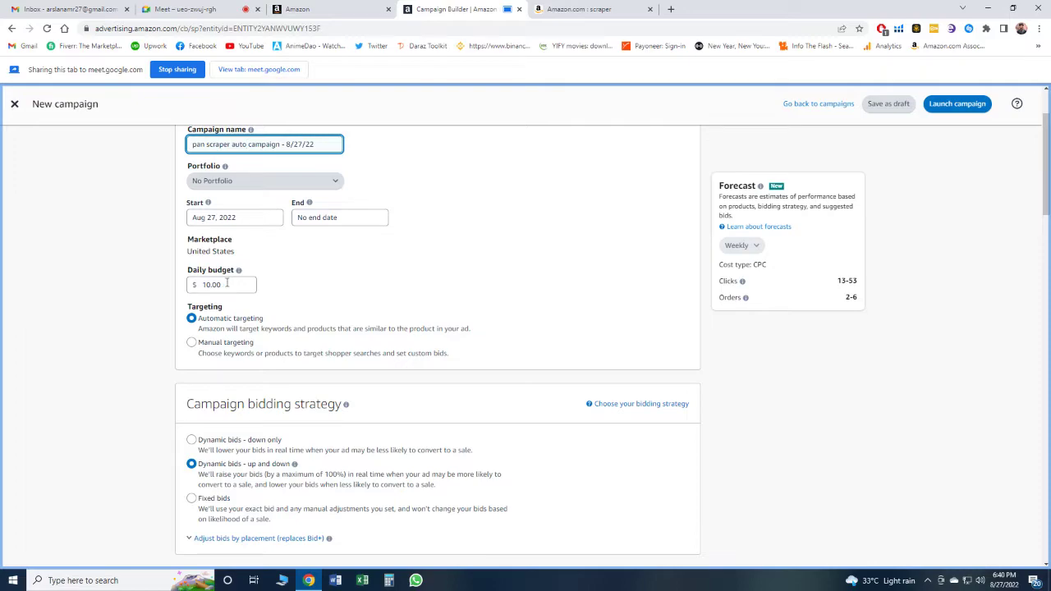
click(212, 284)
double_click(207, 285)
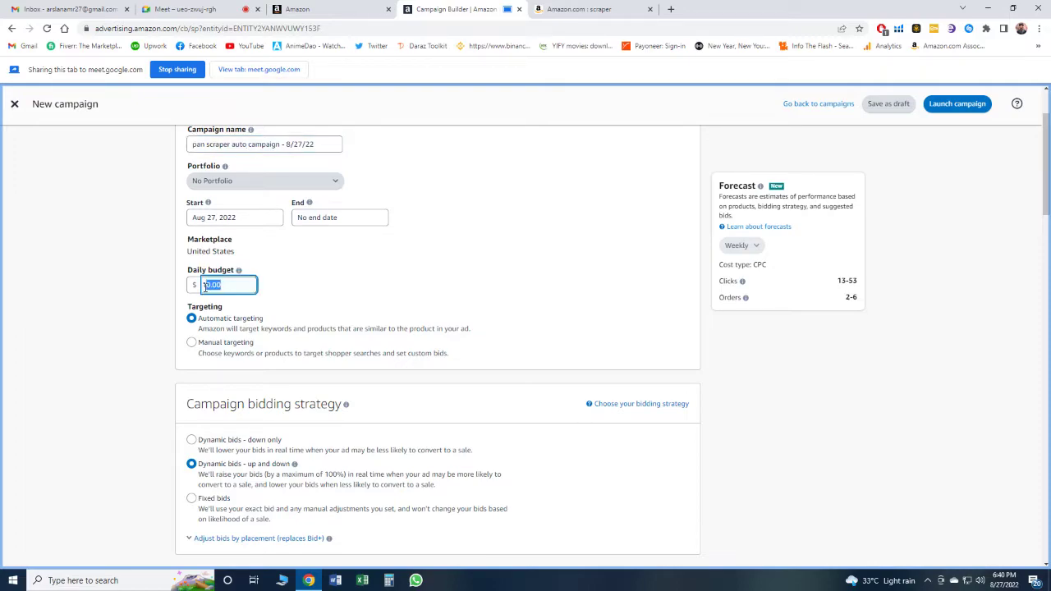
text(20)
click(317, 277)
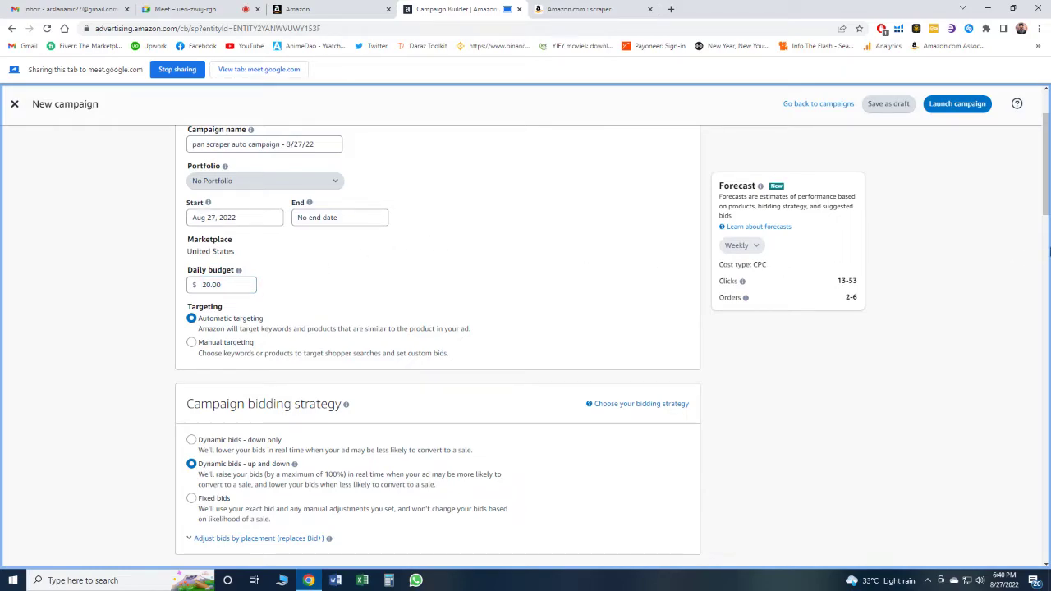
Step: Compare the campaign bidding strategies: dynamic bids down only, dynamic bids up and down, and fixed bids
scroll(1047, 246, down, 2)
drag(1049, 206, 1049, 204)
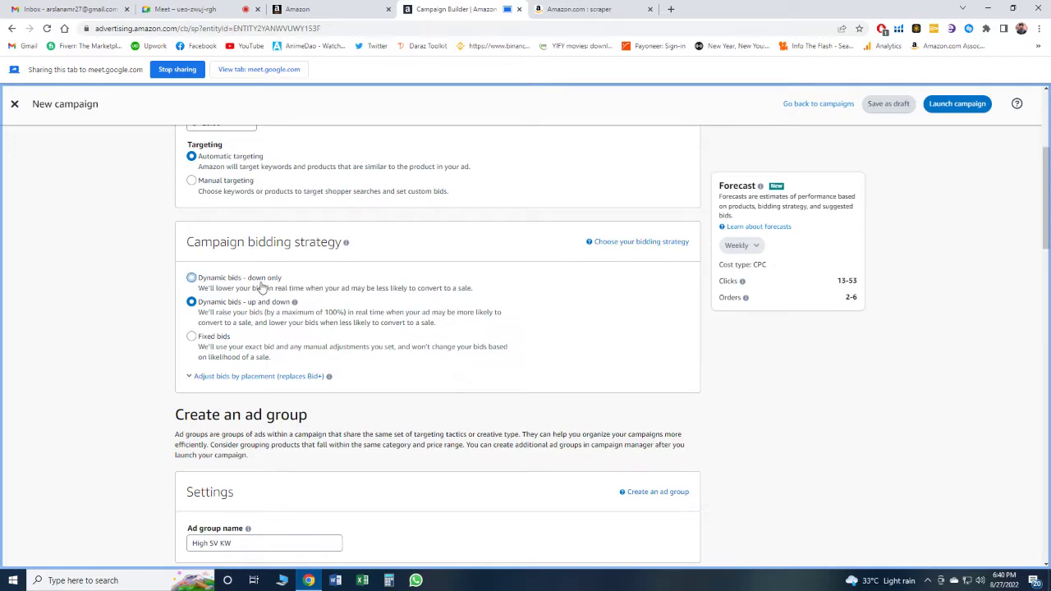
click(342, 281)
click(232, 305)
click(230, 352)
click(220, 308)
scroll(1048, 218, up, 1)
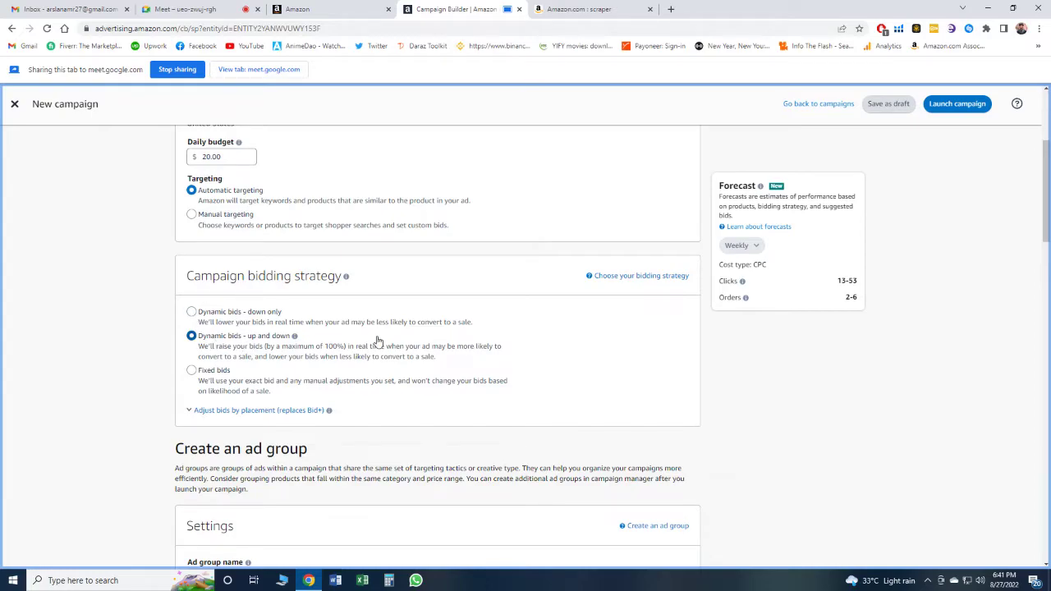
Step: Try setting bids by targeting group under Automatic Targeting and return to the default bid option
scroll(1048, 238, down, 4)
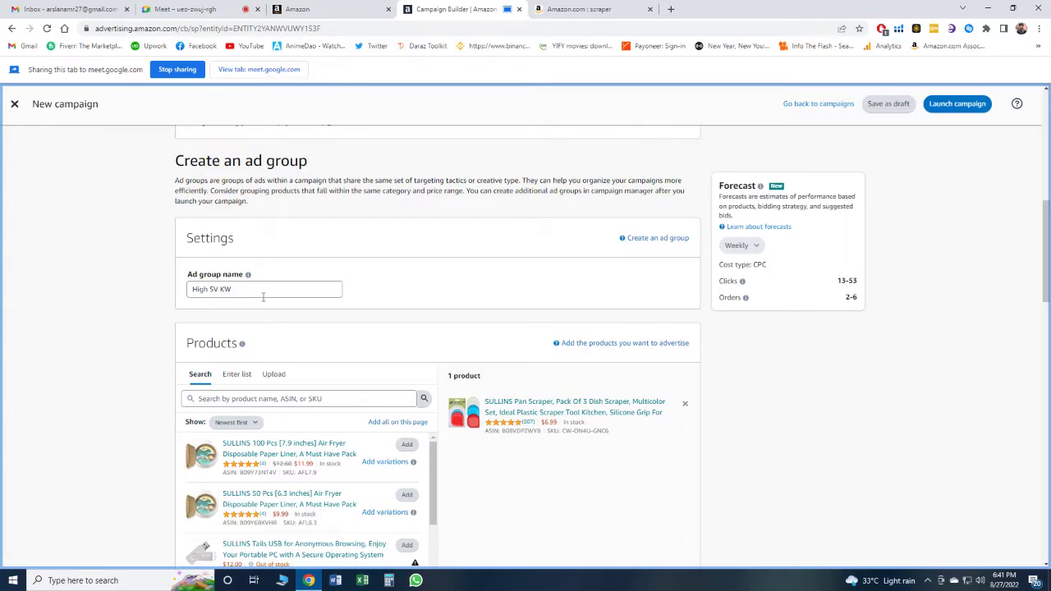
drag(1048, 258, 1049, 361)
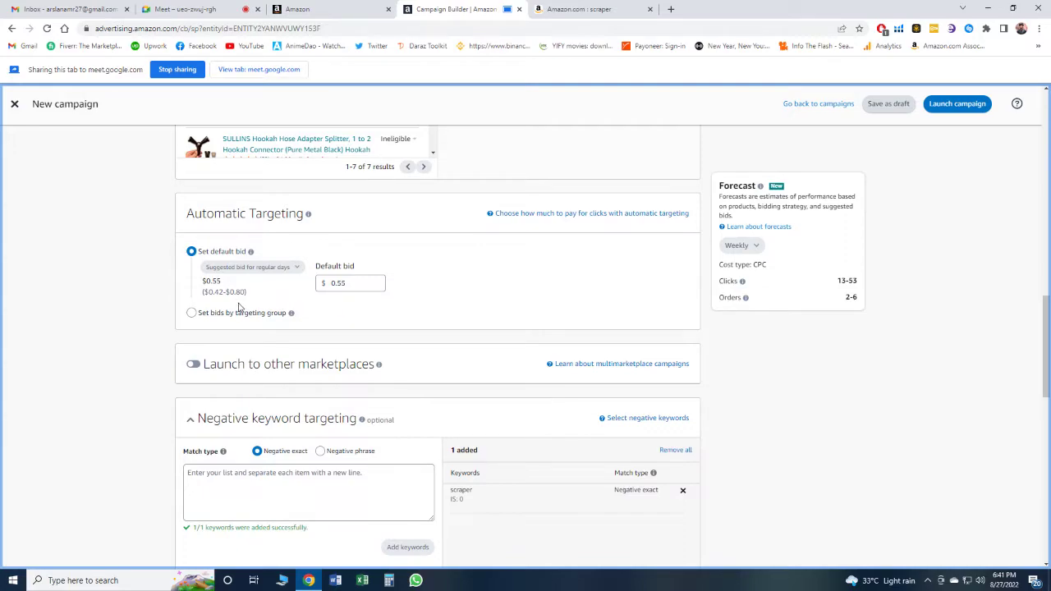
click(192, 313)
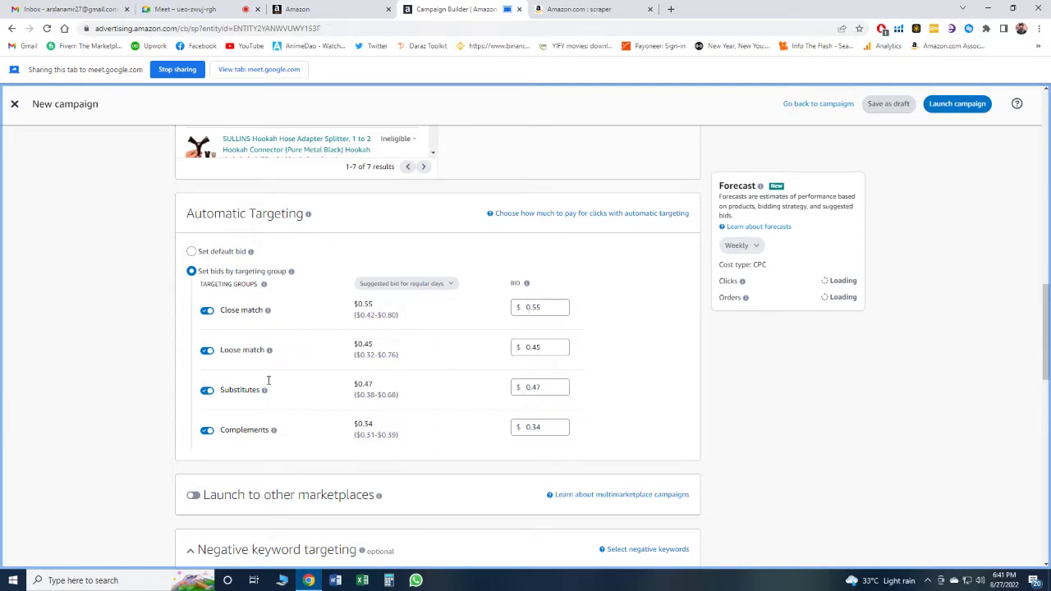
click(192, 252)
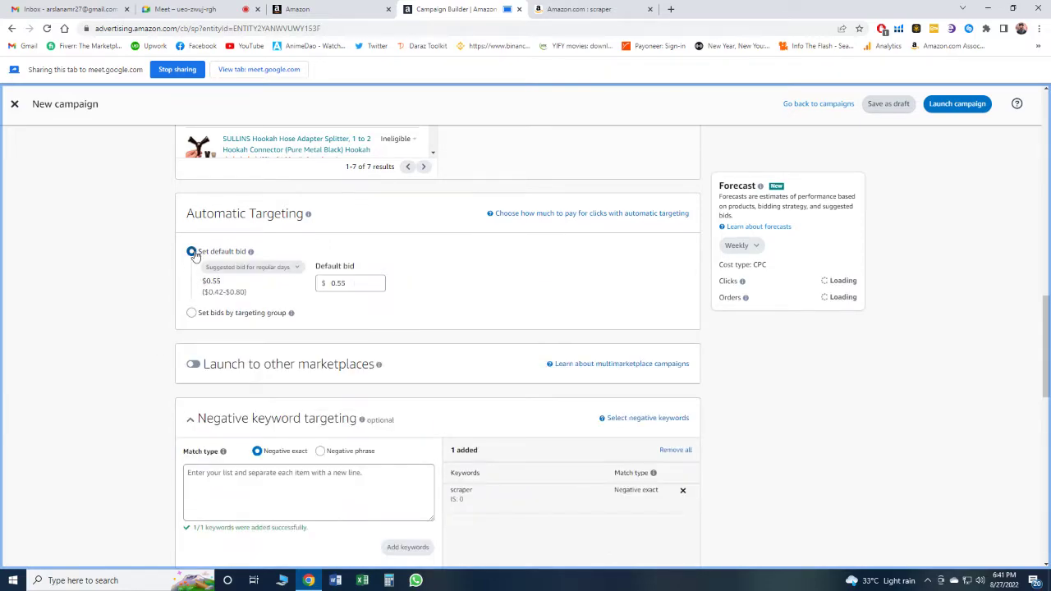
Step: Try a default bid of $0.50 for automatic targeting and restore it to $0.55
click(351, 284)
double_click(350, 284)
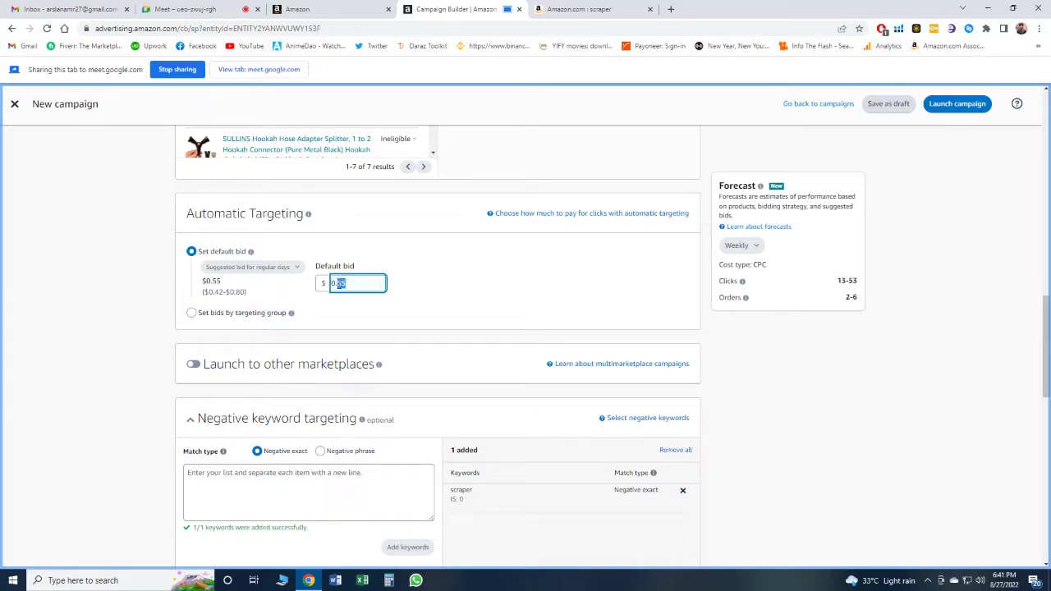
click(351, 282)
key(BackSpace)
text(0)
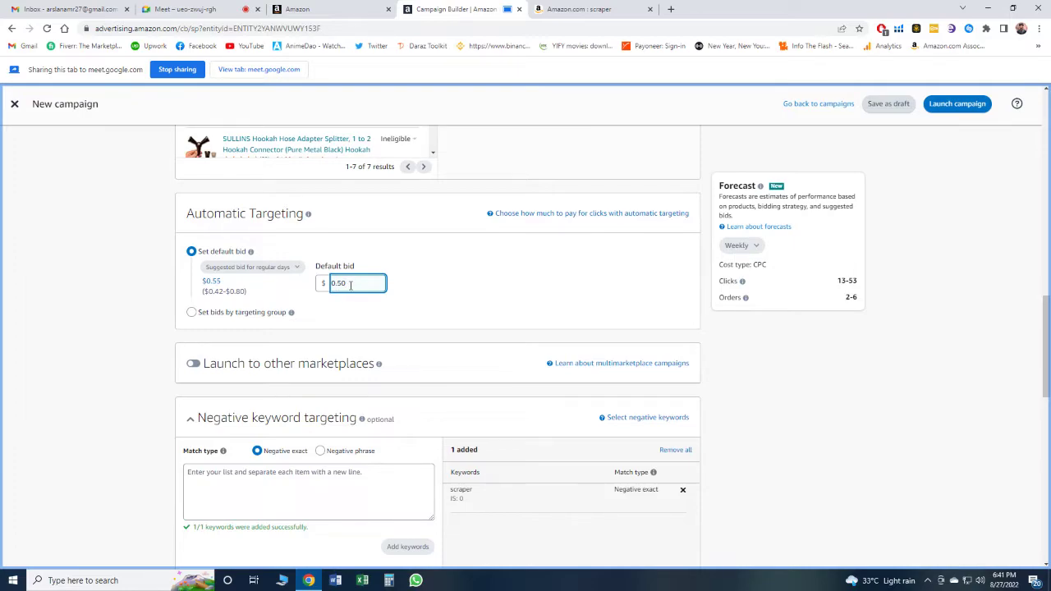
drag(342, 284, 390, 279)
text(5)
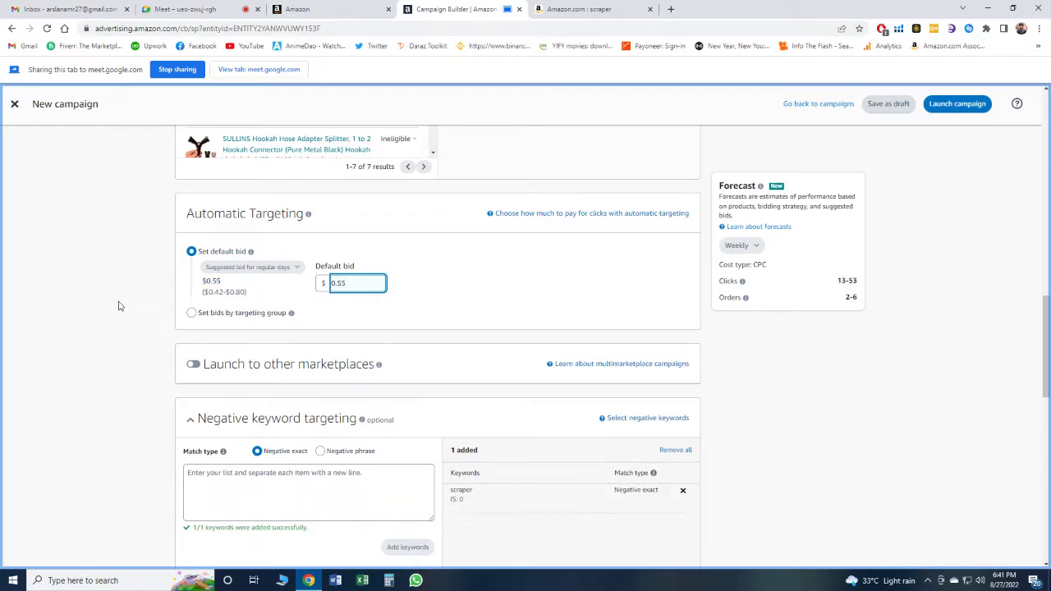
Step: Set automatic targeting to bids by targeting group and read the explanations of Close match and Loose match
click(192, 316)
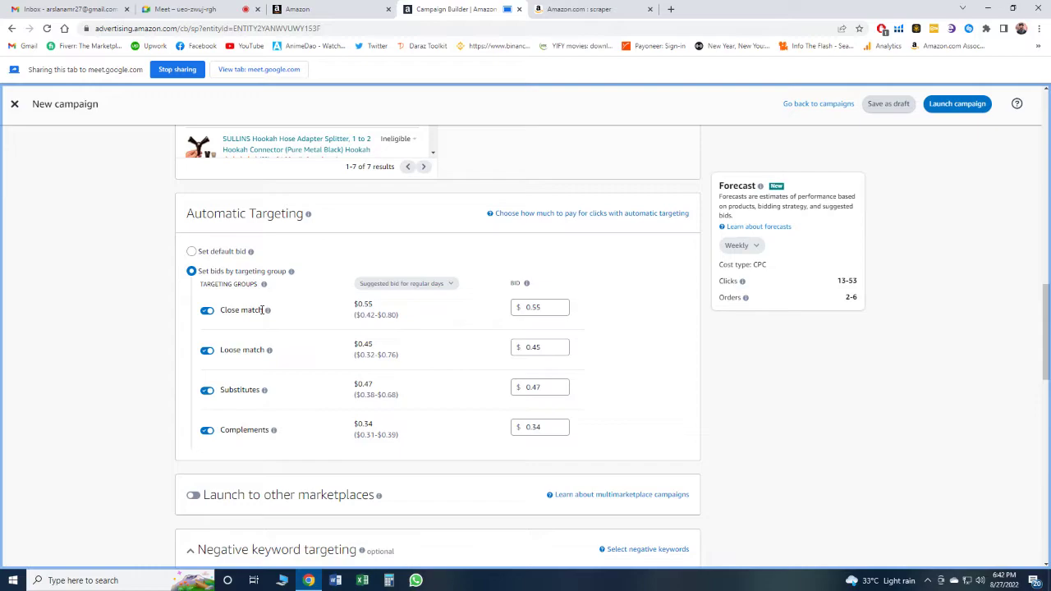
mouse_move(267, 311)
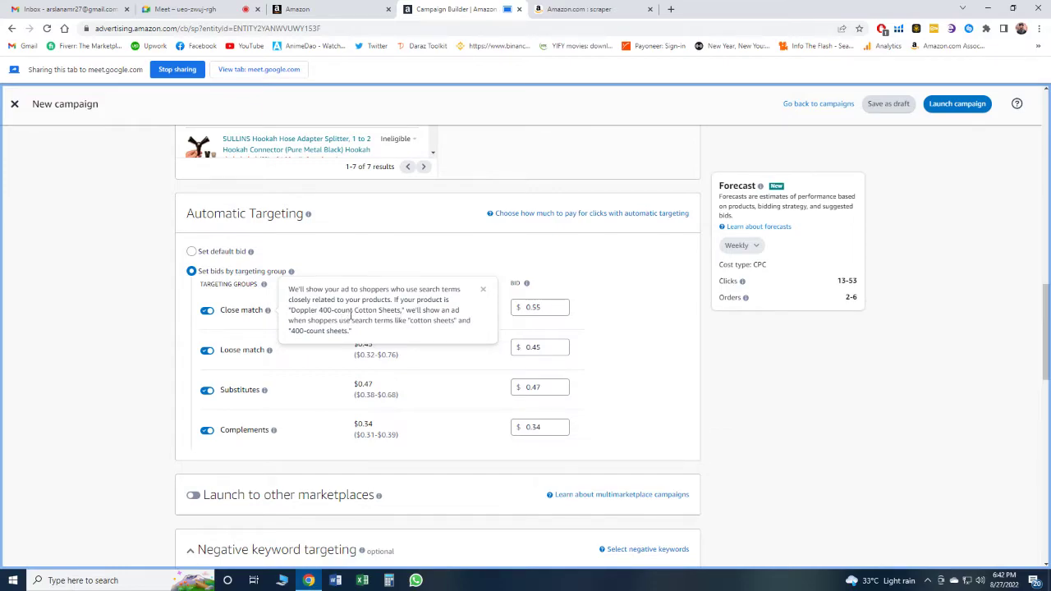
drag(410, 321, 457, 322)
drag(291, 332, 350, 333)
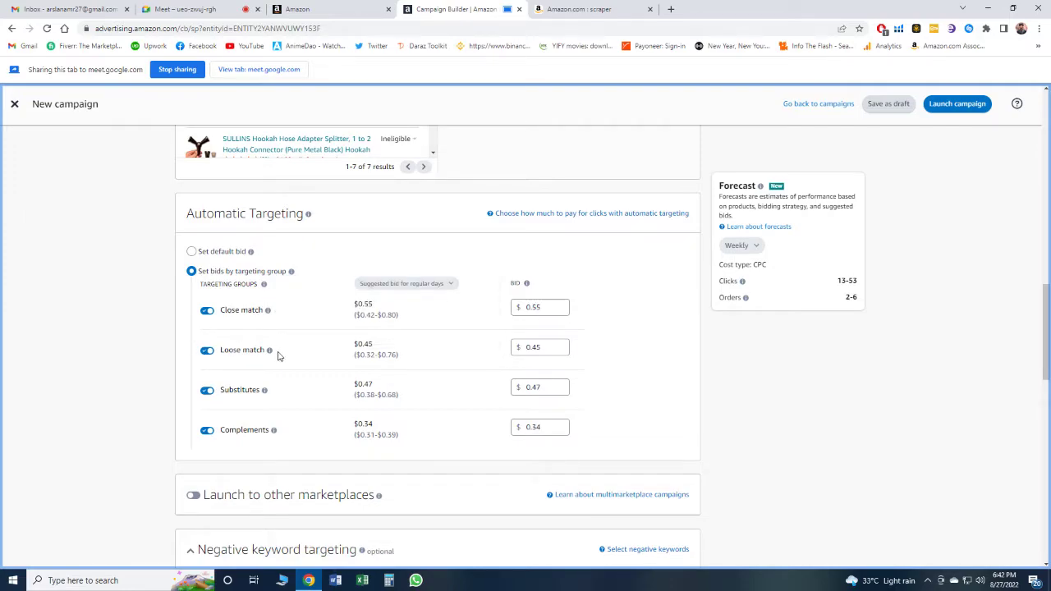
mouse_move(270, 352)
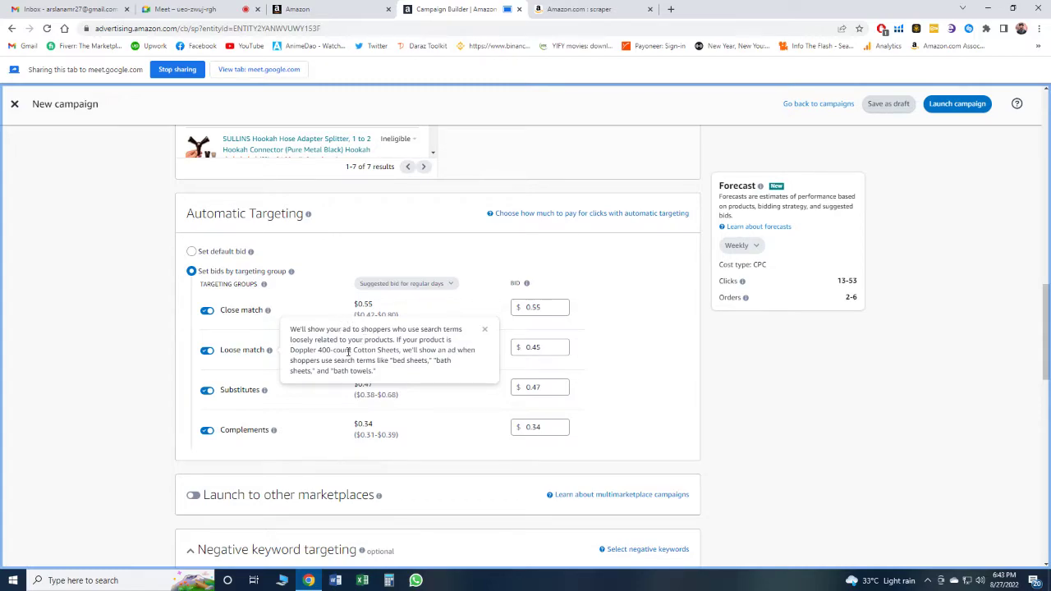
drag(319, 350, 398, 351)
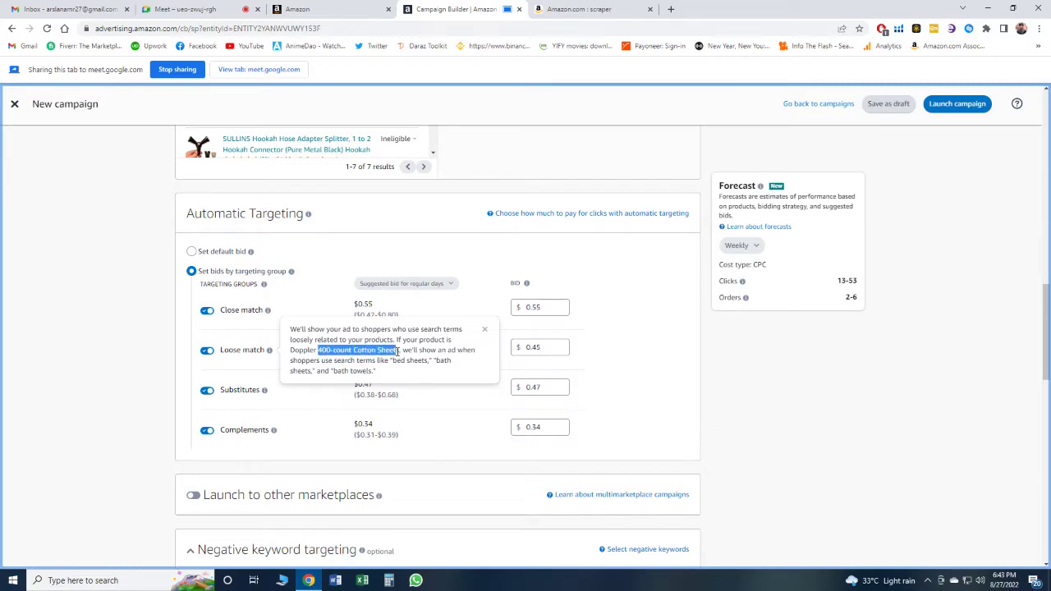
Step: Read the search-term examples for Loose match and the Substitutes explanation with its similar-product examples
click(415, 351)
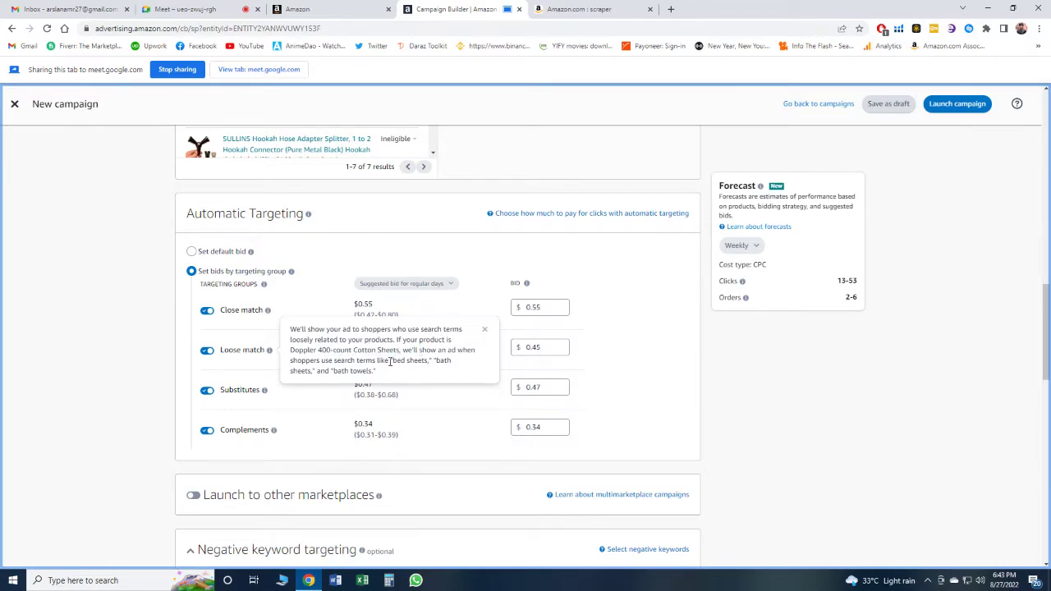
drag(394, 361, 452, 362)
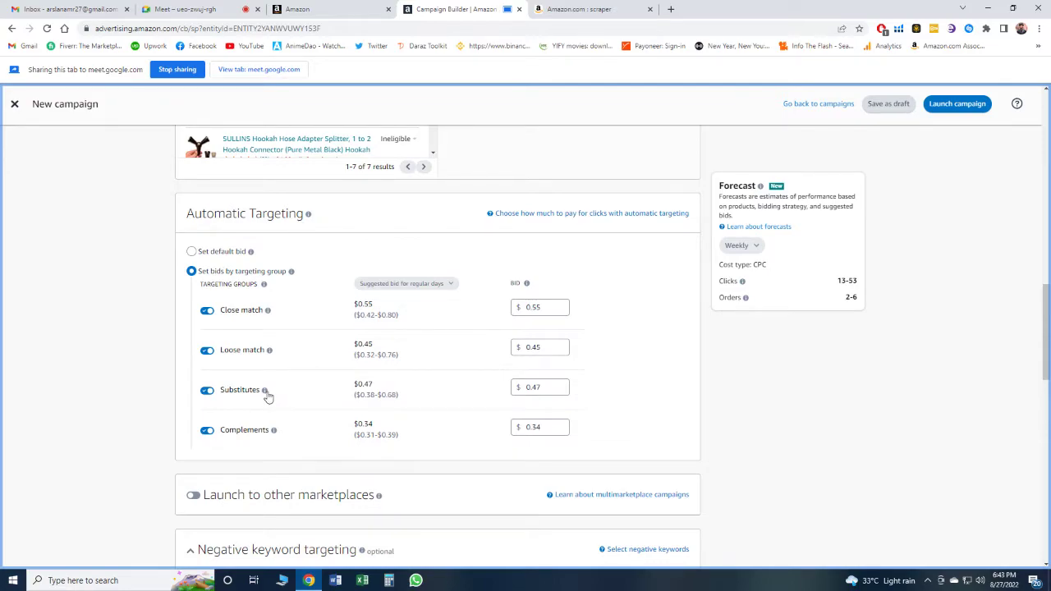
mouse_move(265, 393)
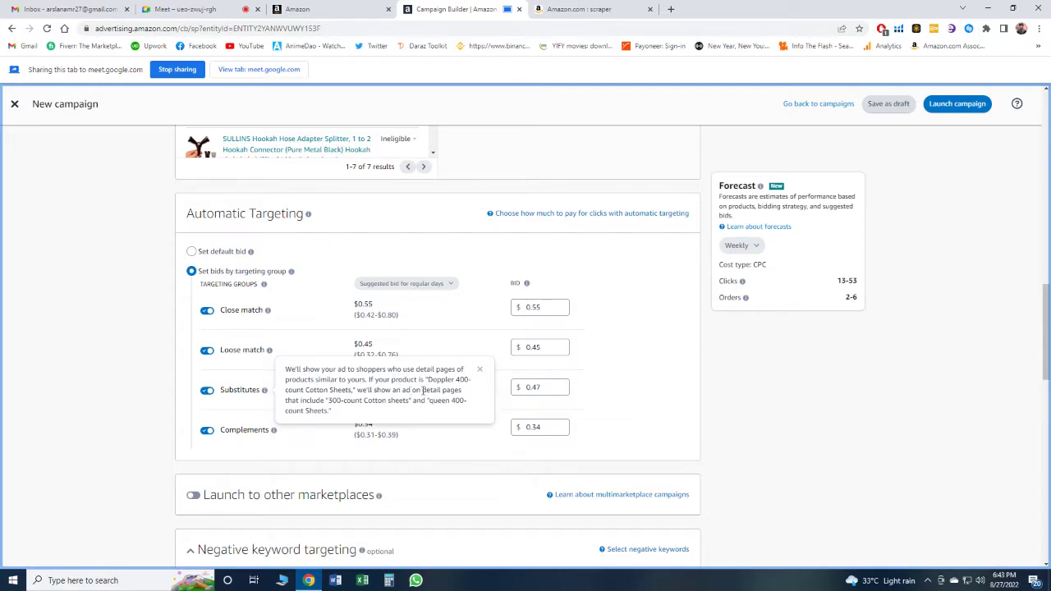
drag(428, 381, 354, 391)
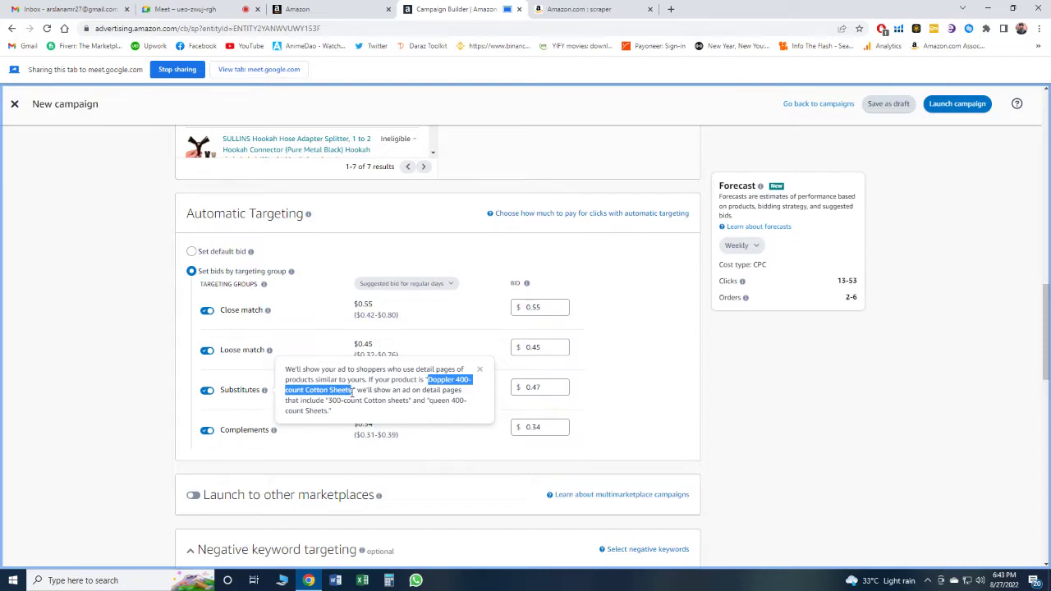
click(414, 397)
drag(329, 401, 409, 403)
click(362, 408)
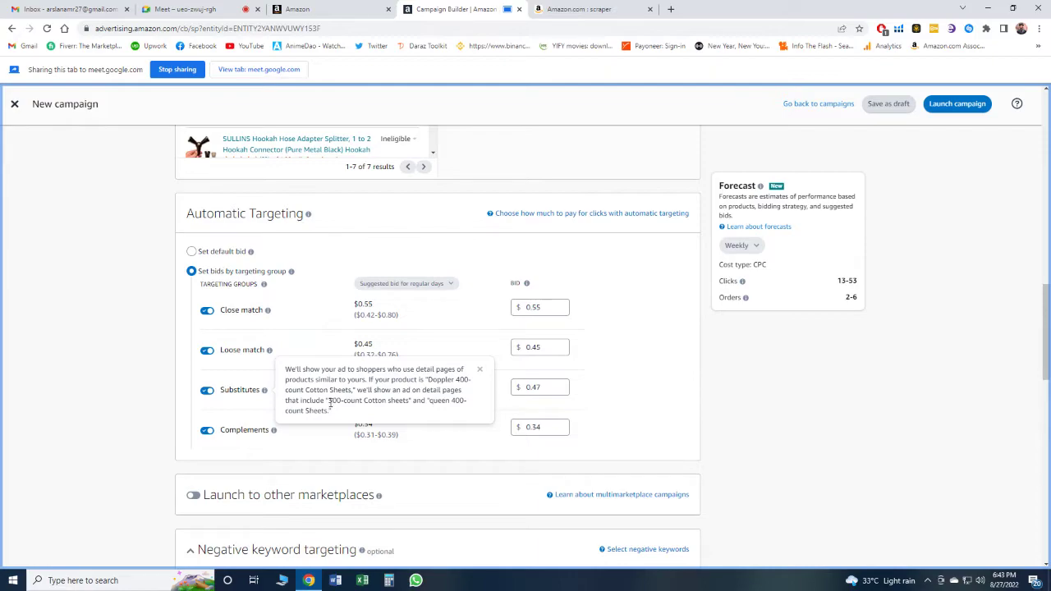
drag(329, 401, 450, 403)
click(456, 401)
drag(430, 402, 329, 411)
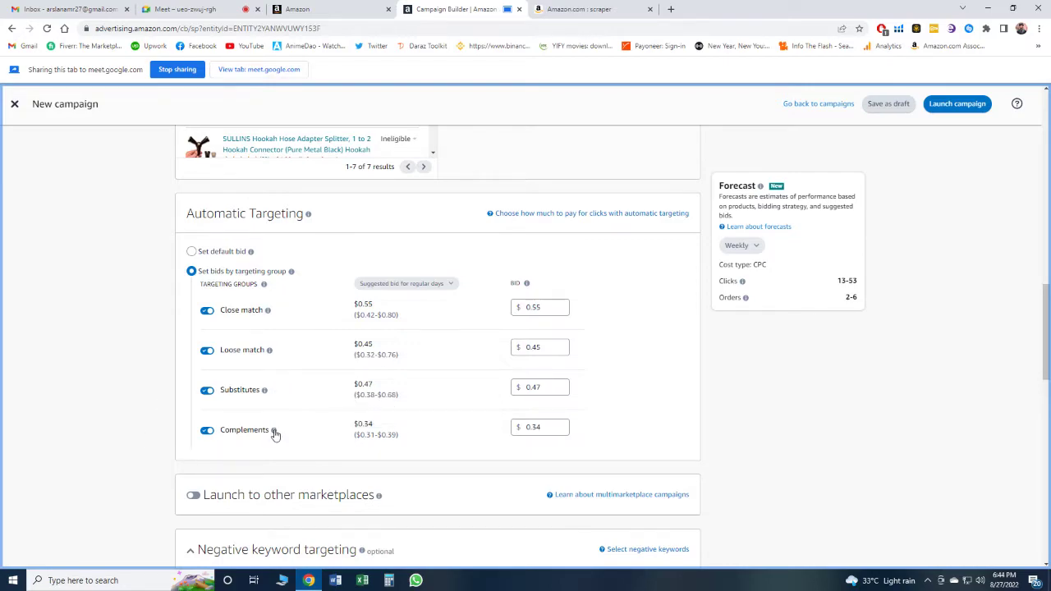
Step: Read the Complements explanation, focusing on the "Doppler 400-count Cotton sheets" example
mouse_move(274, 430)
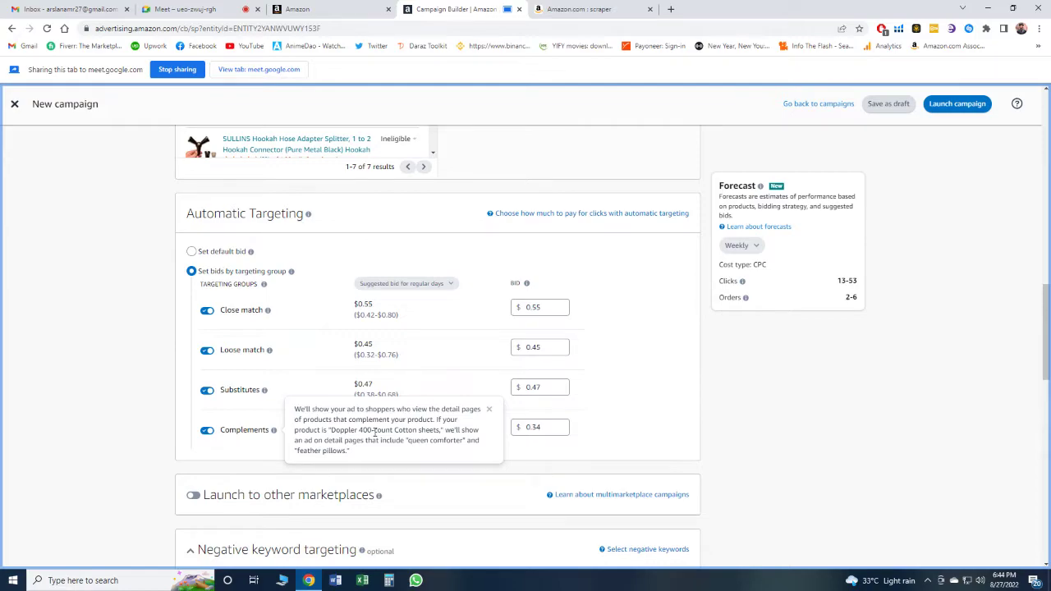
drag(331, 431, 447, 433)
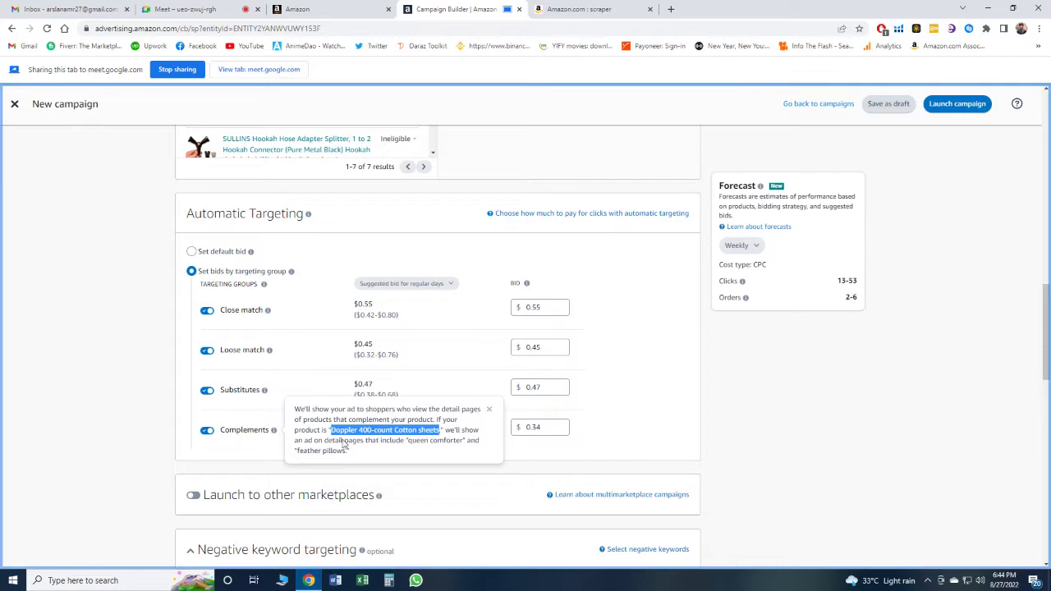
click(468, 395)
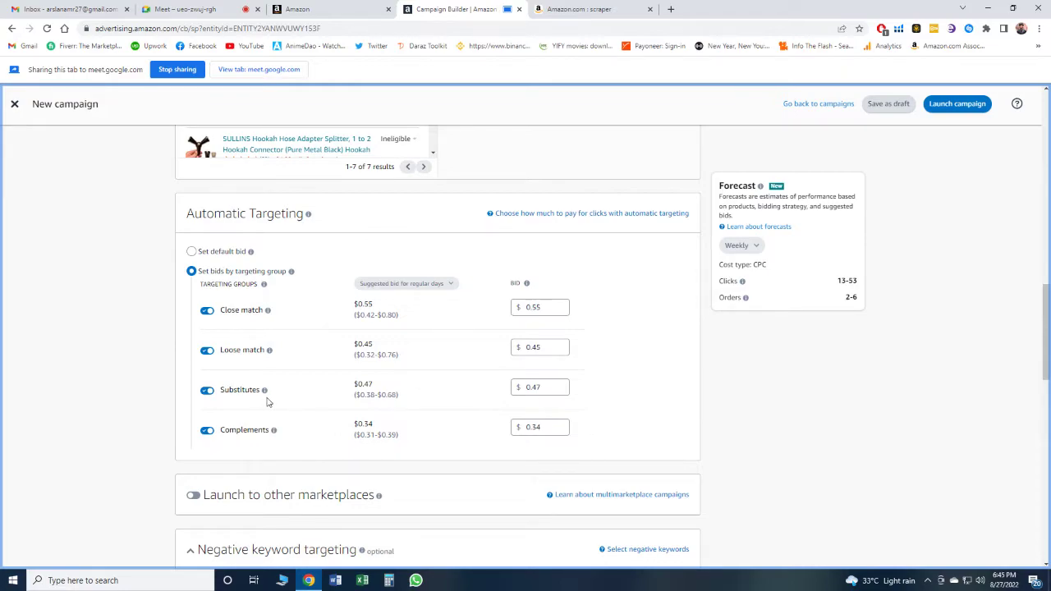
Step: Review the Substitutes and Close match groups and return automatic targeting from the default bid to bids by targeting group
mouse_move(265, 391)
mouse_move(258, 314)
drag(263, 310, 222, 311)
click(289, 303)
drag(222, 311, 433, 311)
click(523, 257)
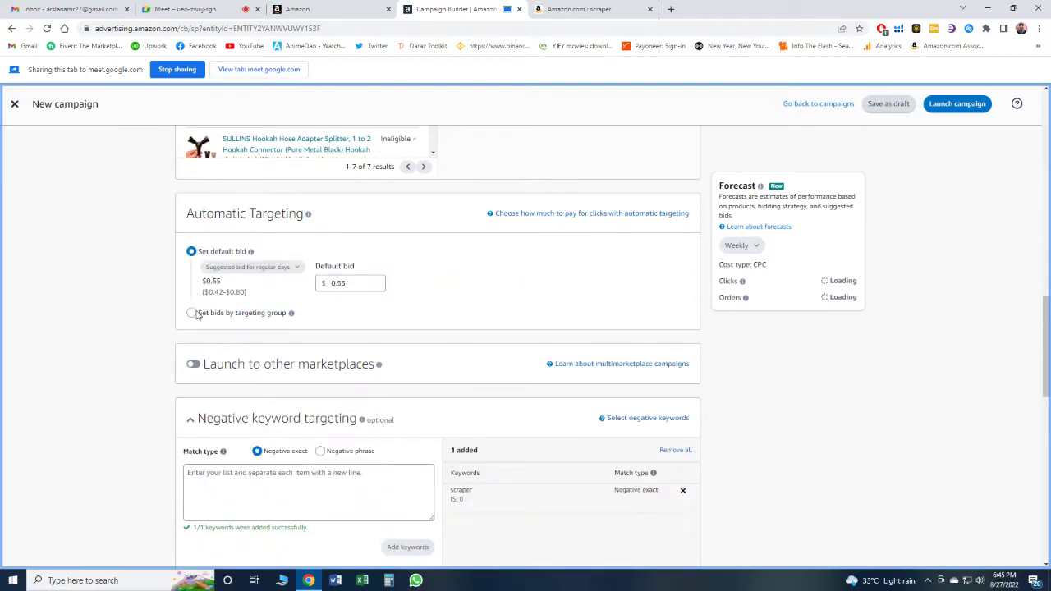
click(192, 313)
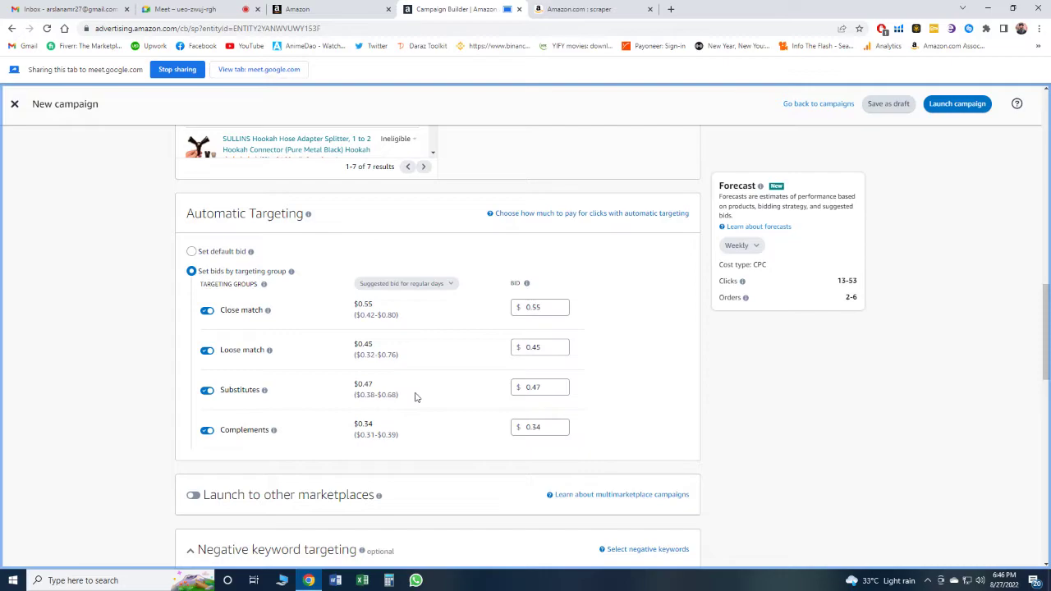
Step: Switch to the Amazon search results for "scraper", share that tab in the meeting and look through the listings
click(597, 8)
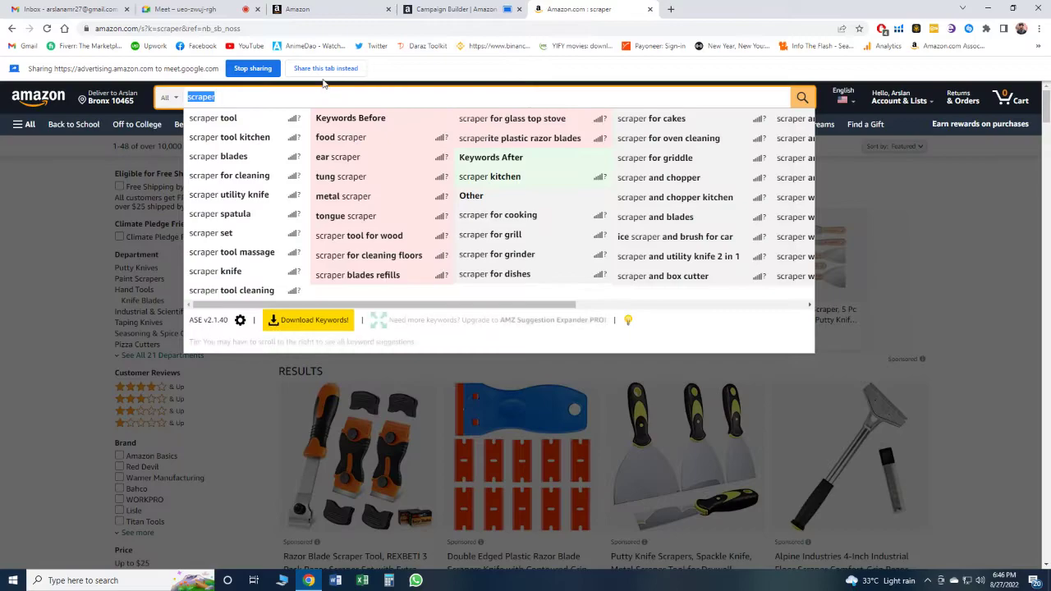
click(326, 69)
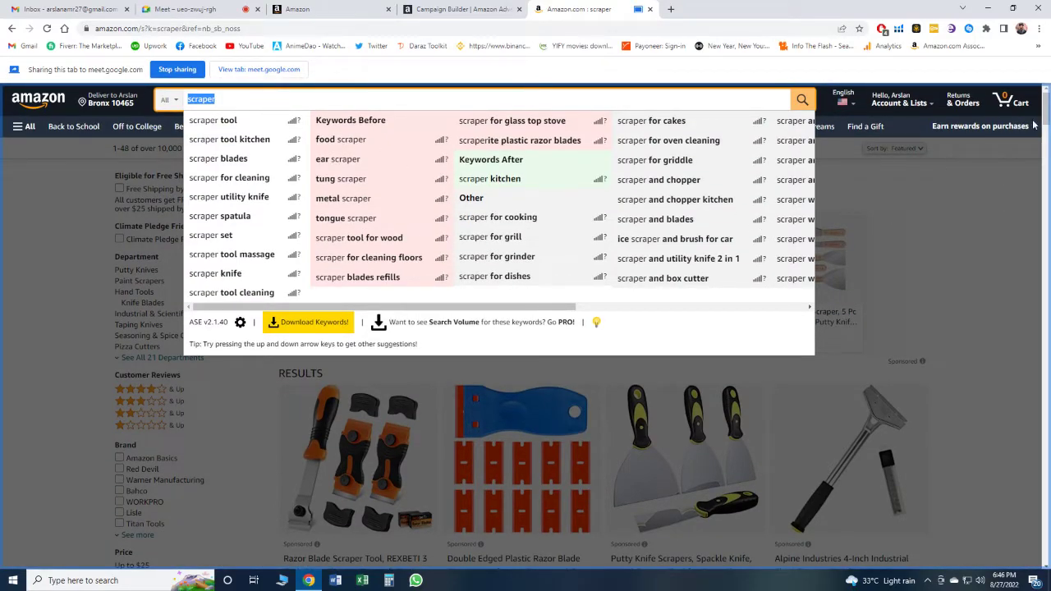
scroll(1049, 115, down, 4)
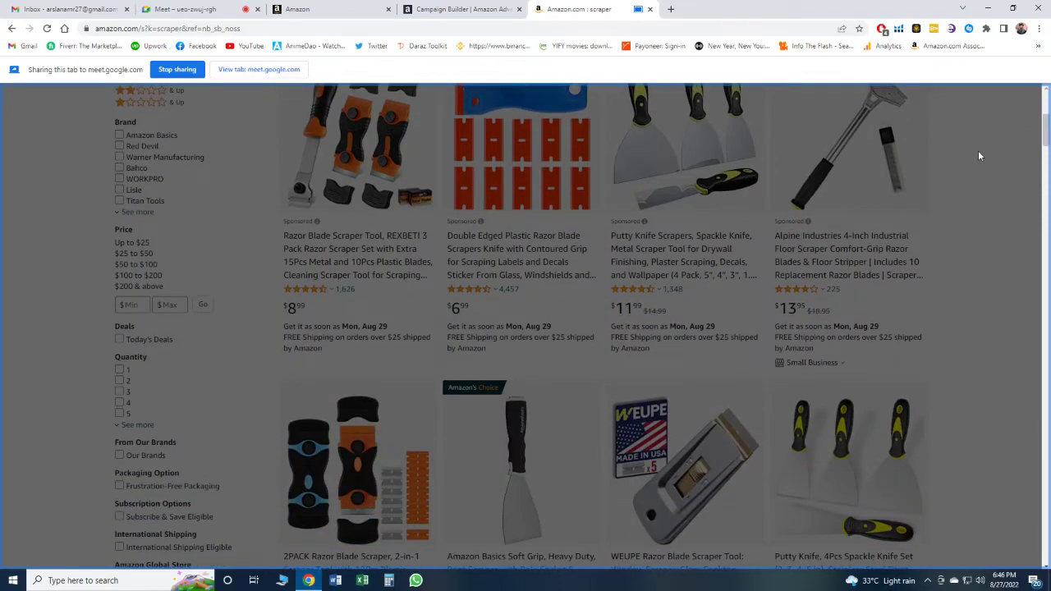
scroll(1011, 189, up, 4)
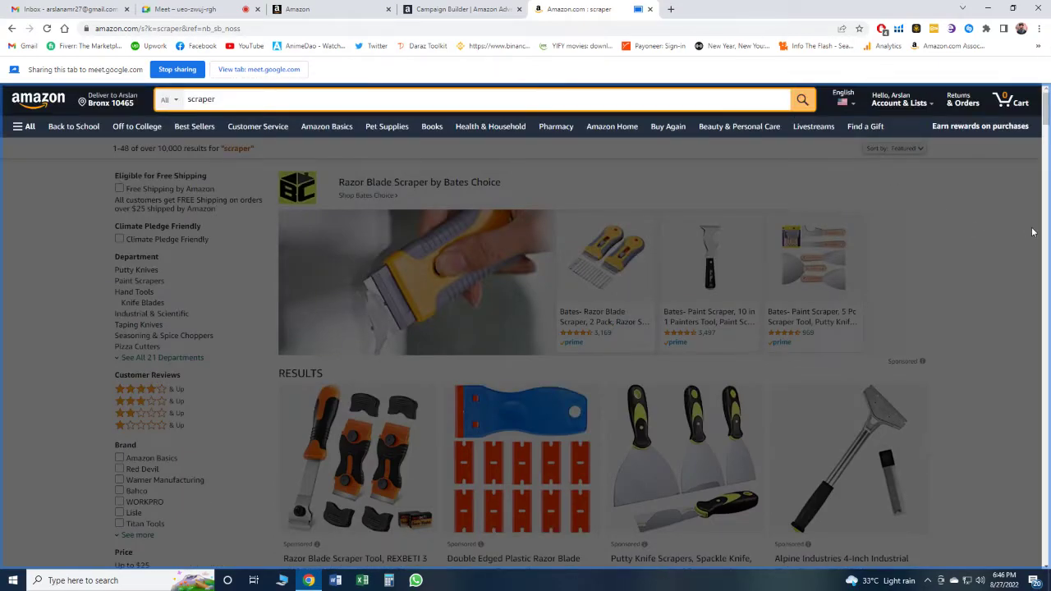
scroll(338, 285, down, 3)
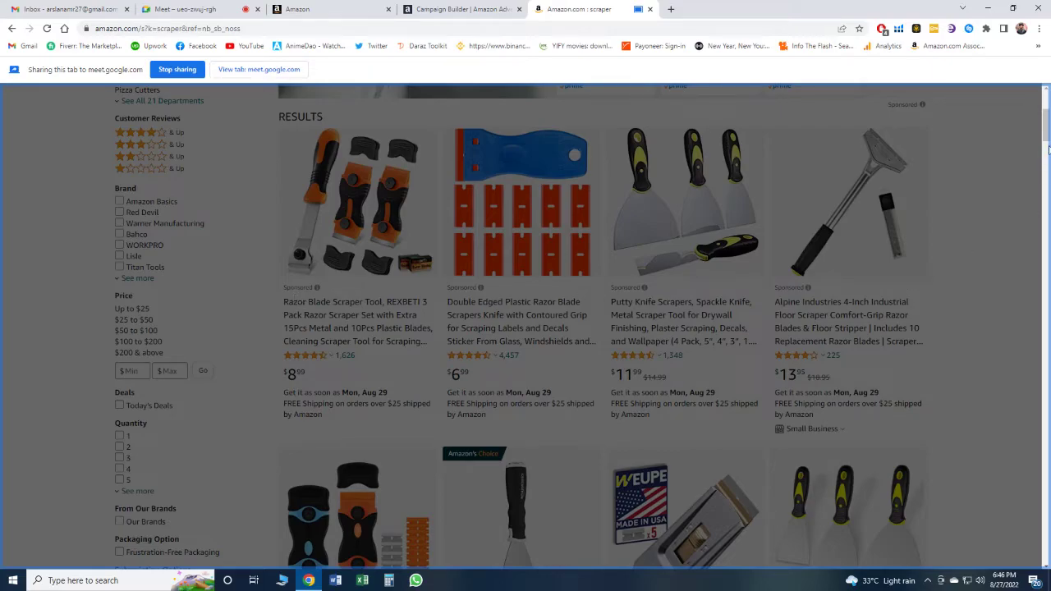
drag(1050, 119, 1049, 87)
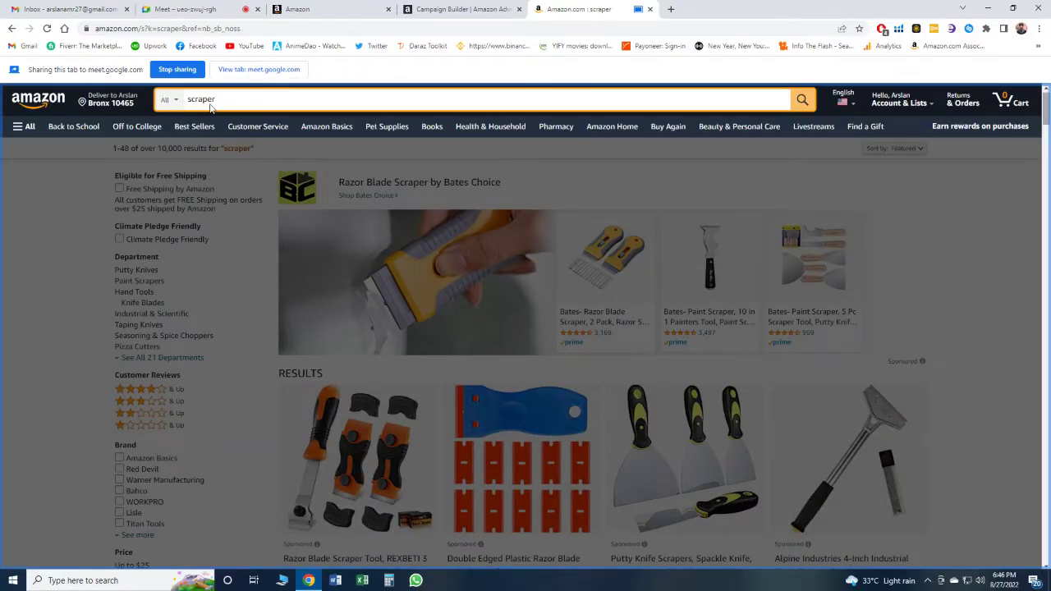
Step: Reload the "scraper" search results and examine the sponsored and regular product listings
click(49, 31)
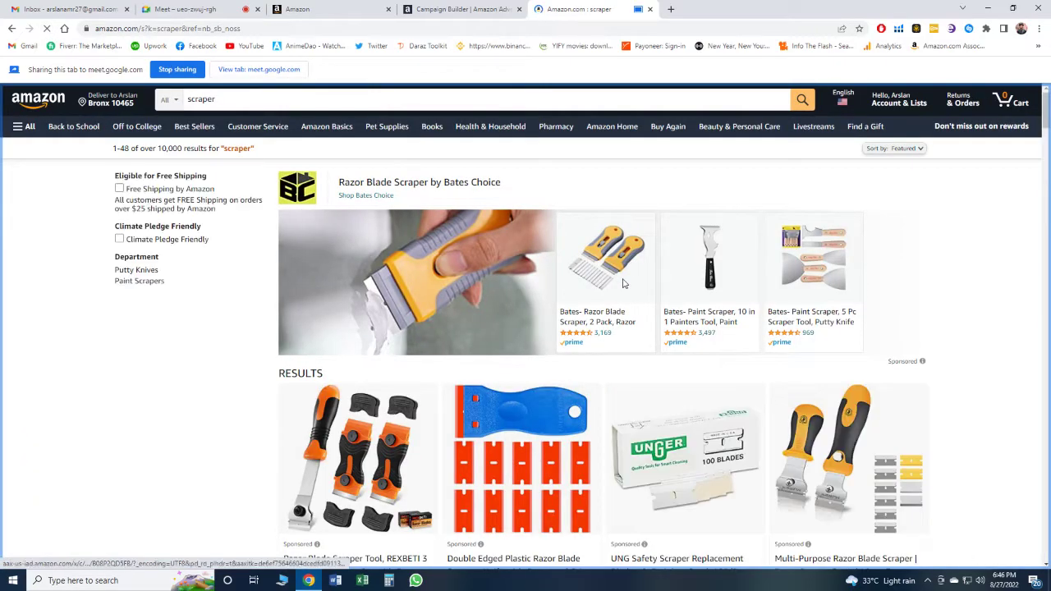
scroll(1049, 111, down, 3)
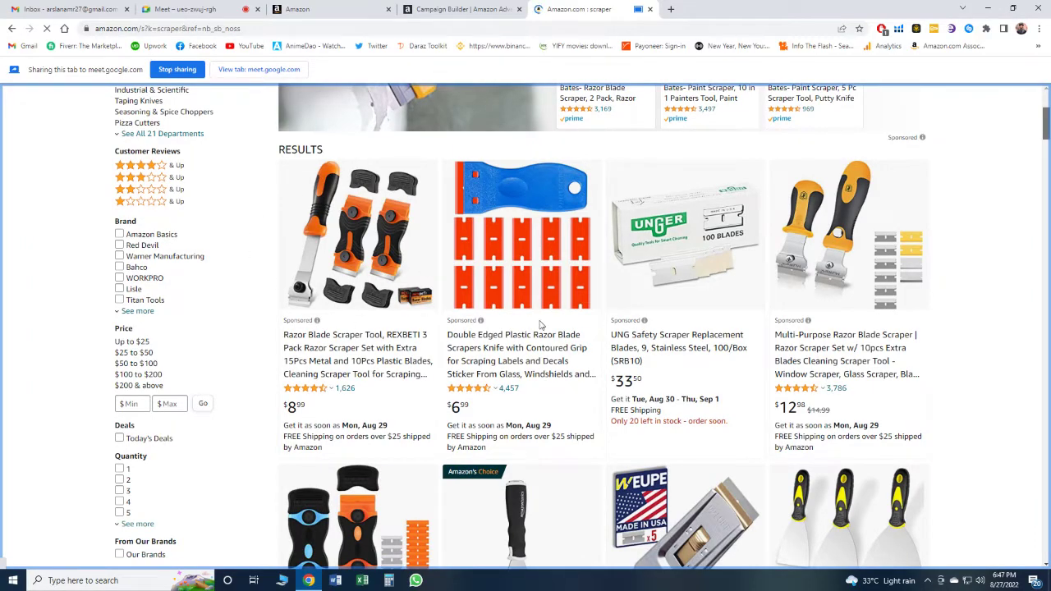
scroll(844, 185, down, 1)
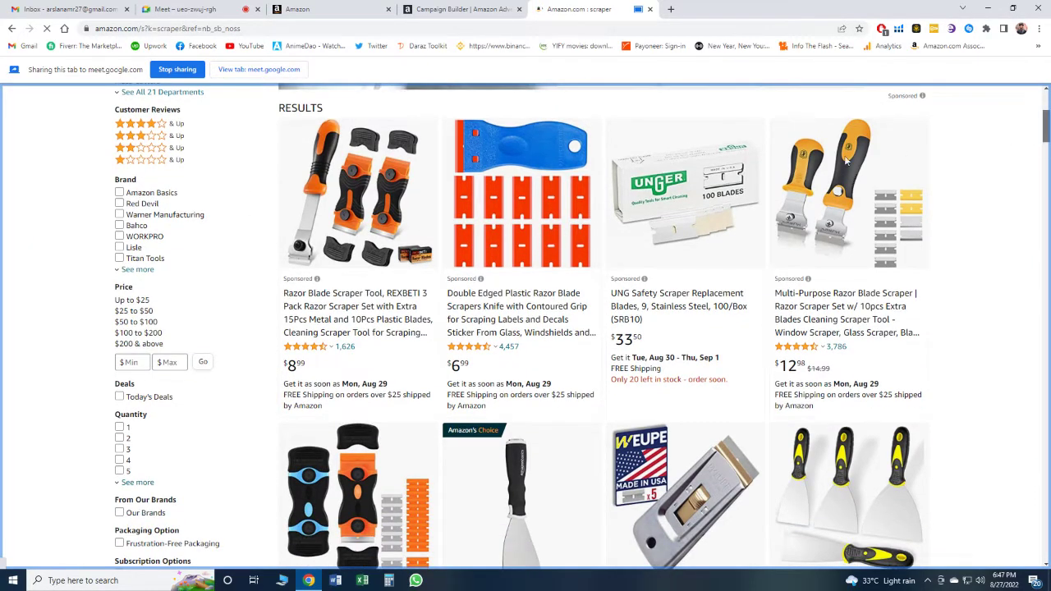
scroll(1049, 121, down, 3)
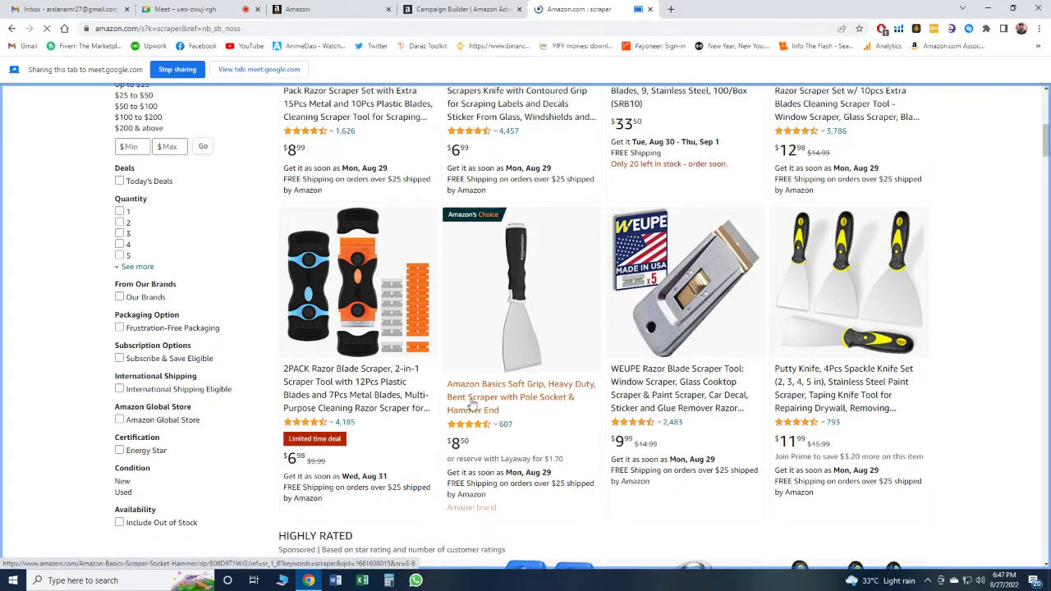
Step: Open the Amazon Basics Soft Grip bent scraper listing and examine its frequently bought together and related products
click(473, 403)
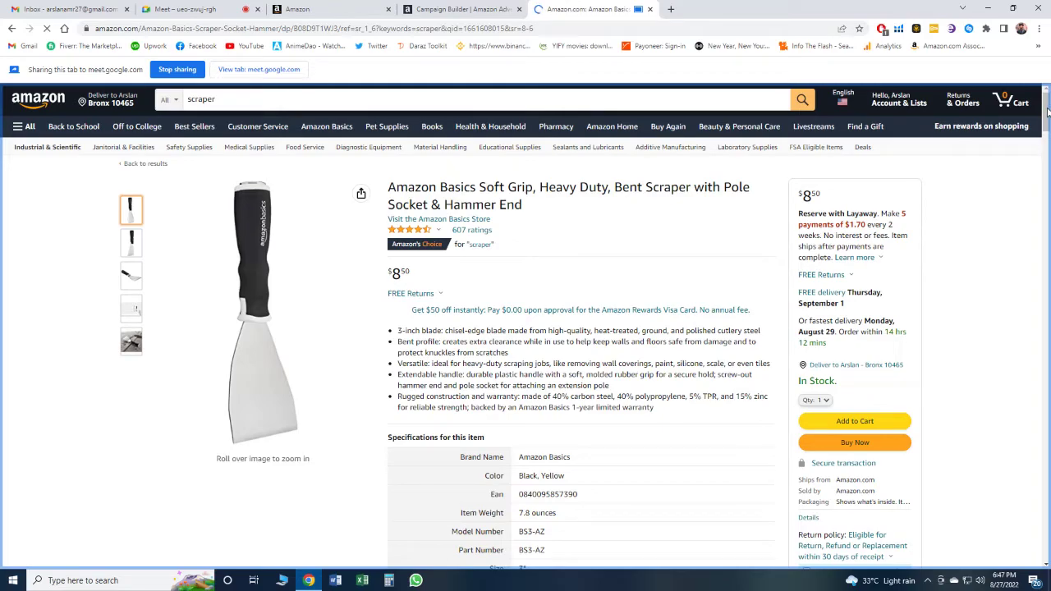
scroll(191, 318, down, 10)
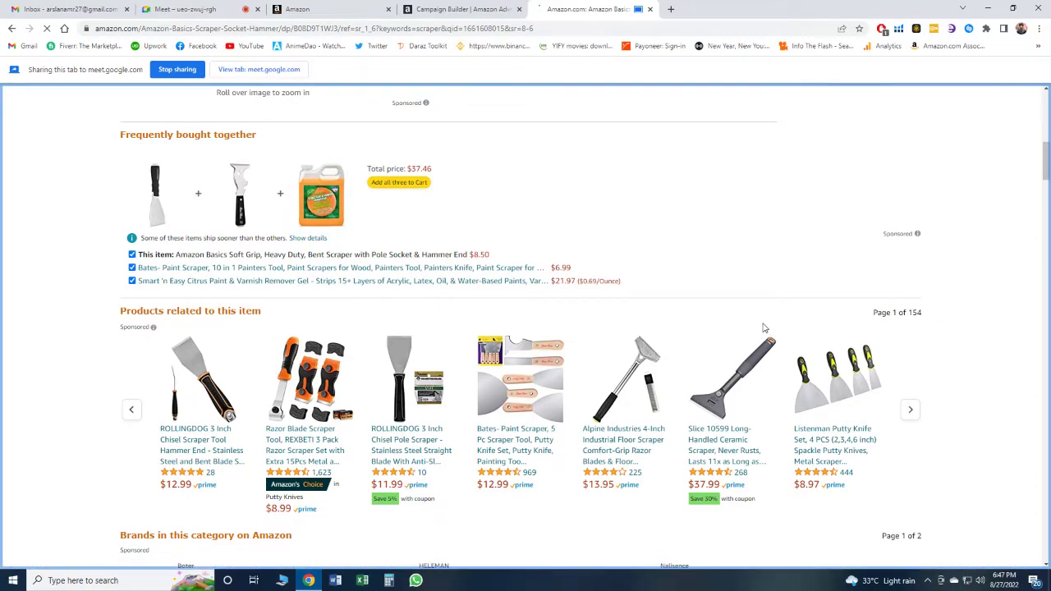
mouse_move(1046, 163)
mouse_down()
mouse_move(1047, 118)
mouse_move(1048, 175)
mouse_up()
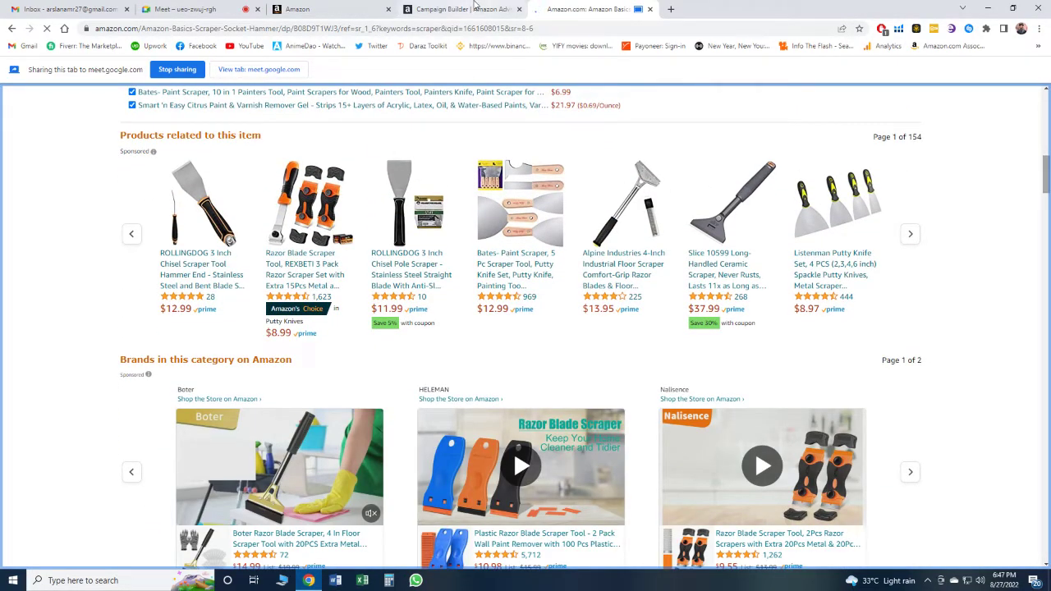
Step: Return to the Campaign Builder, share its tab in the meeting and set the Substitutes bid to $0.50
click(335, 5)
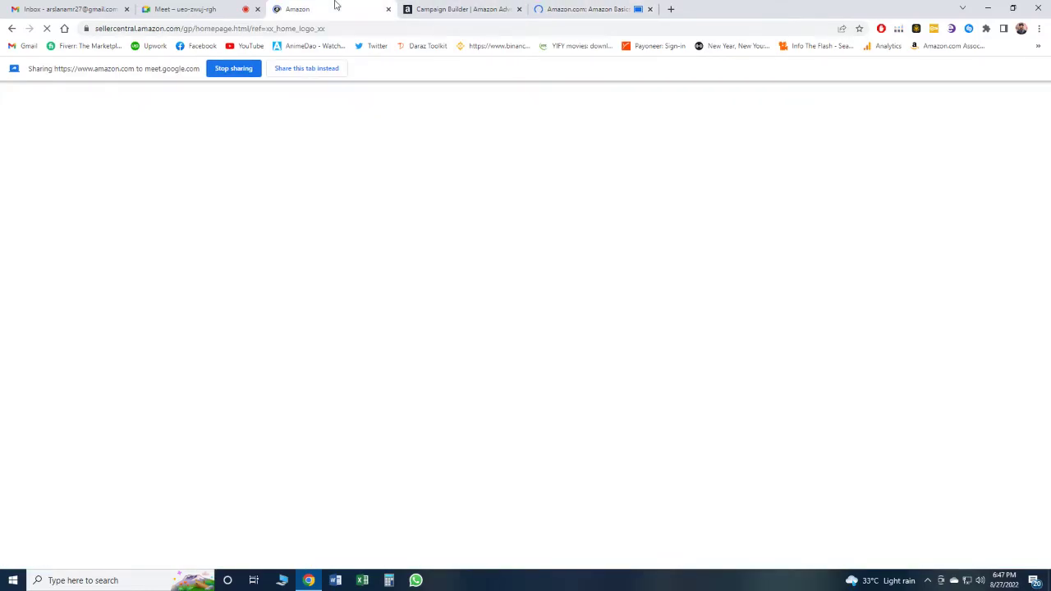
click(460, 9)
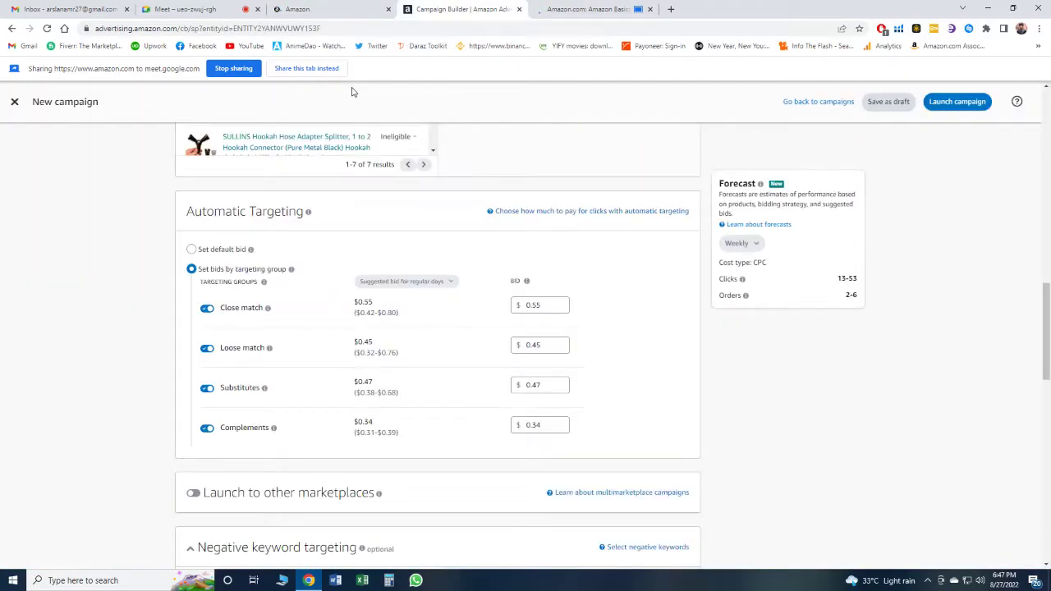
click(307, 68)
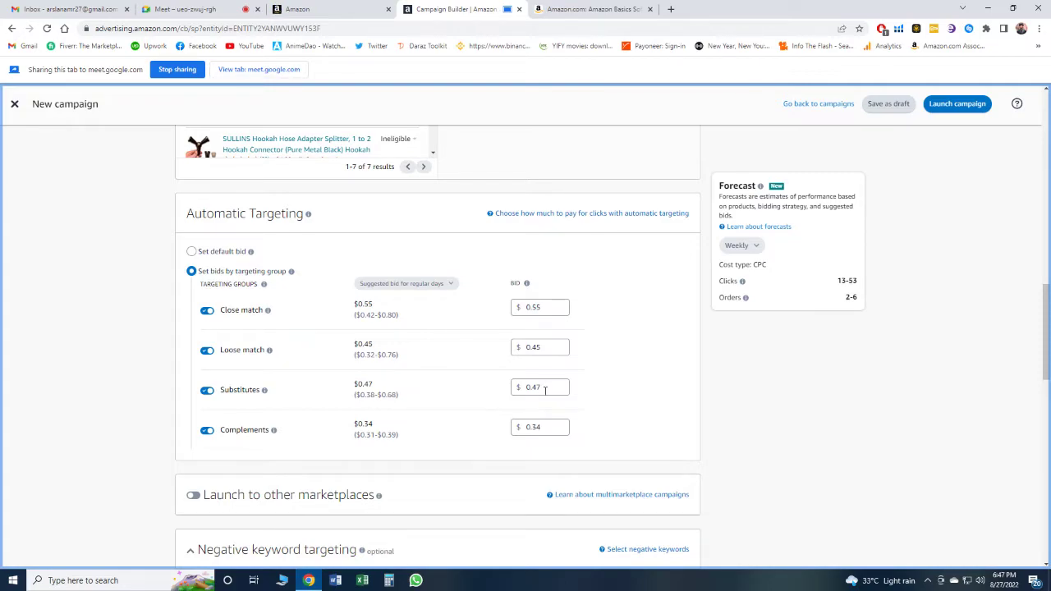
click(545, 390)
text(0.50)
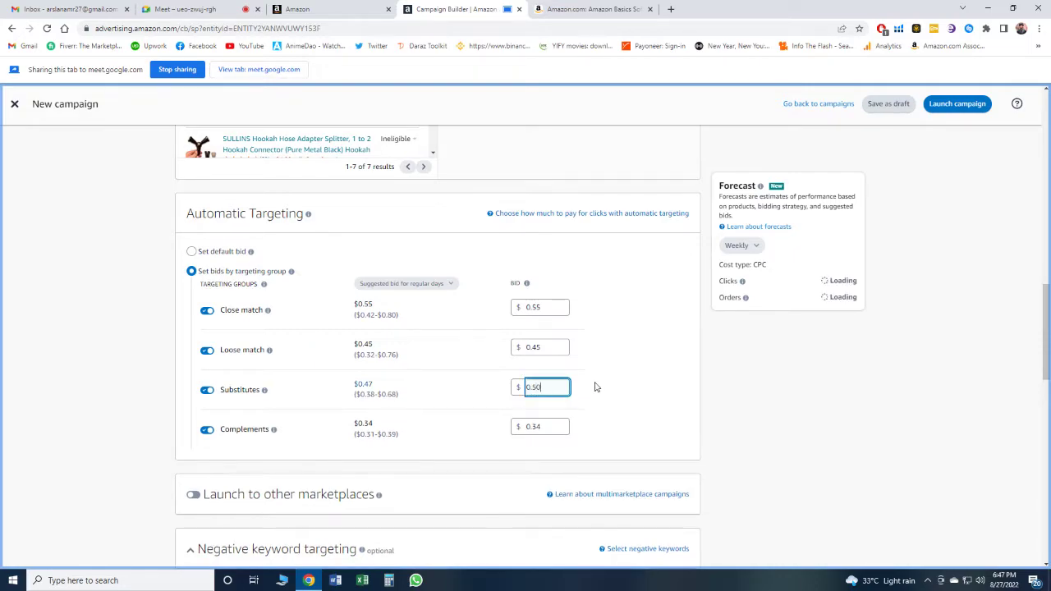
click(765, 398)
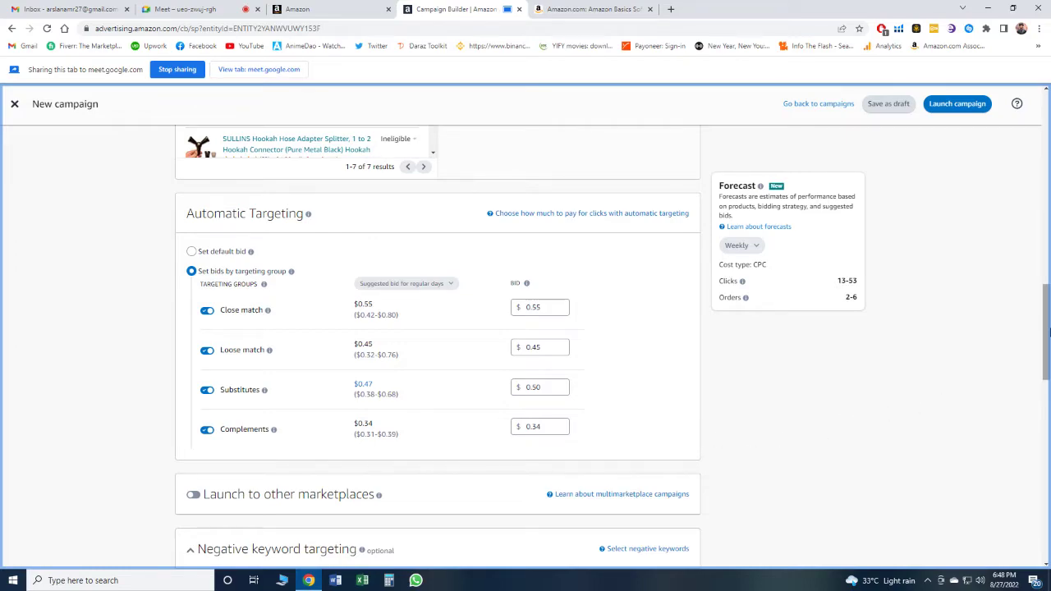
Step: Review the Automatic Targeting bids and the Negative keyword targeting section of the campaign
scroll(1046, 370, down, 2)
scroll(1046, 372, down, 1)
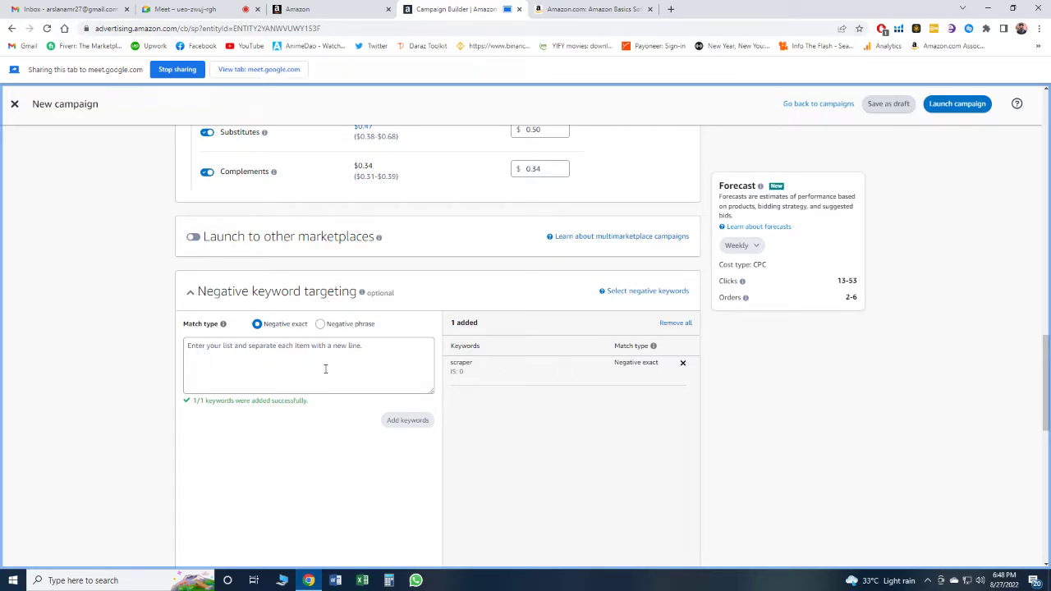
drag(1048, 351, 1048, 273)
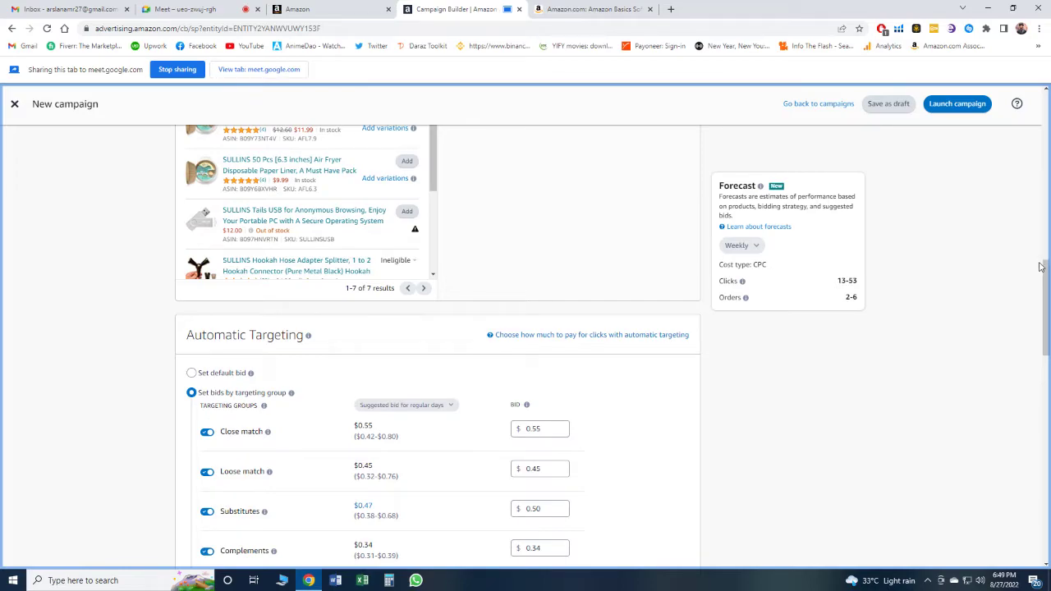
drag(1048, 282, 1042, 361)
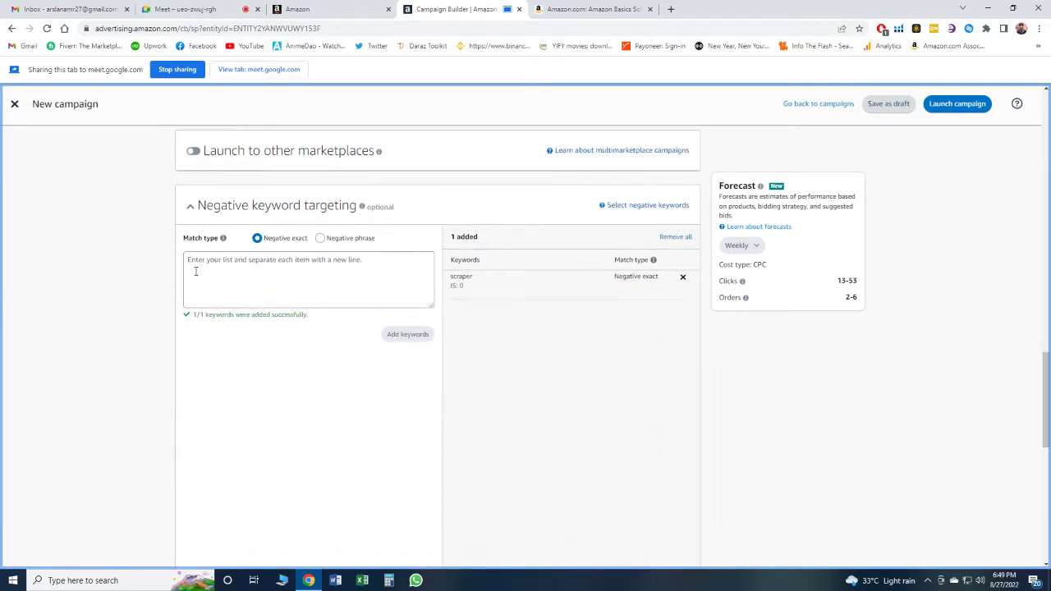
Step: Switch the campaign's targeting to Manual targeting and view the Manual Targeting options
drag(1047, 363, 1041, 140)
scroll(394, 423, up, 2)
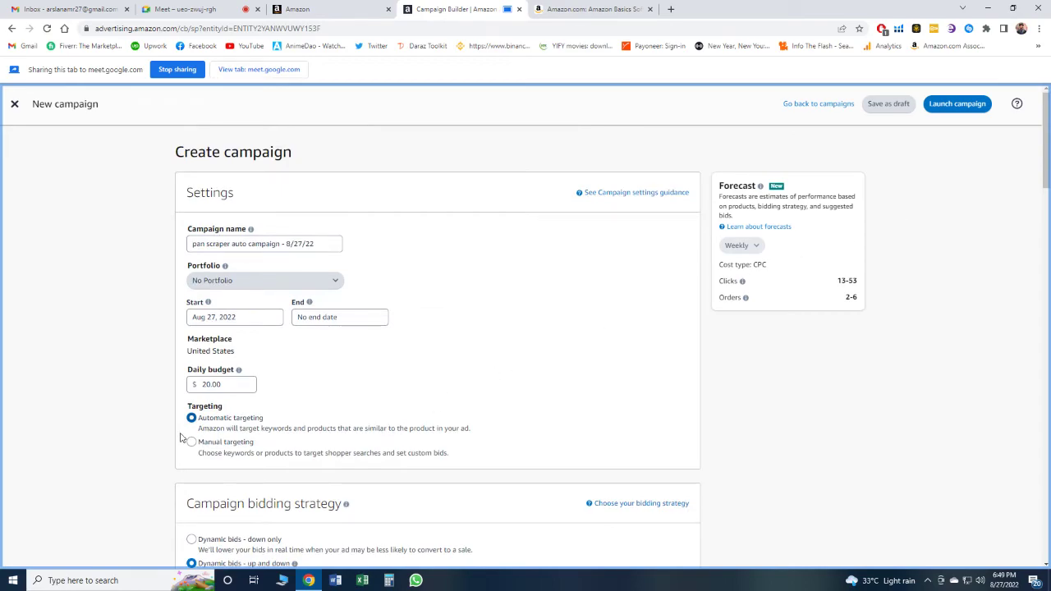
click(192, 444)
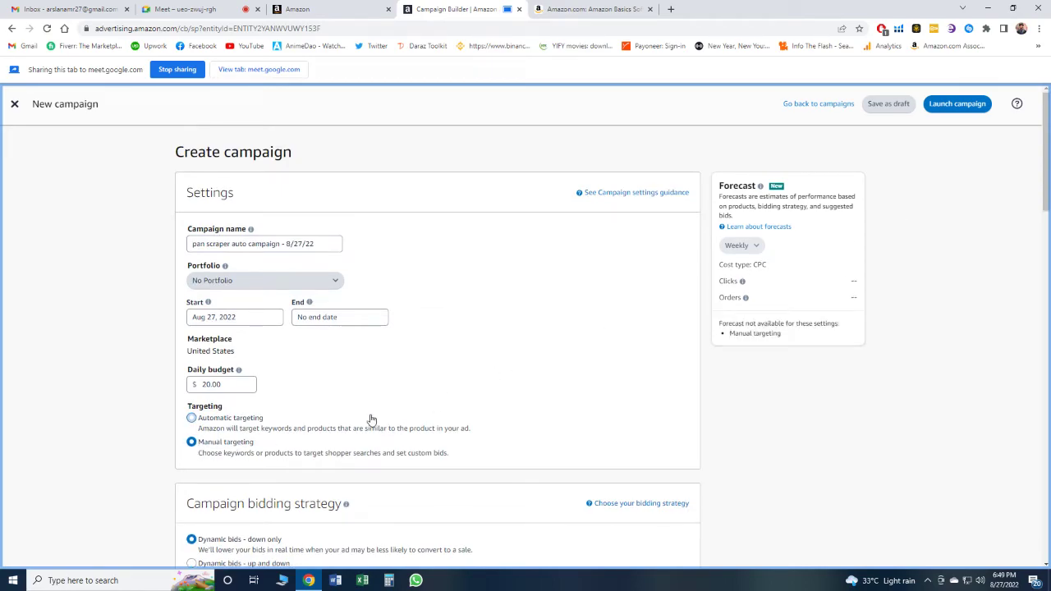
drag(1046, 164, 1046, 400)
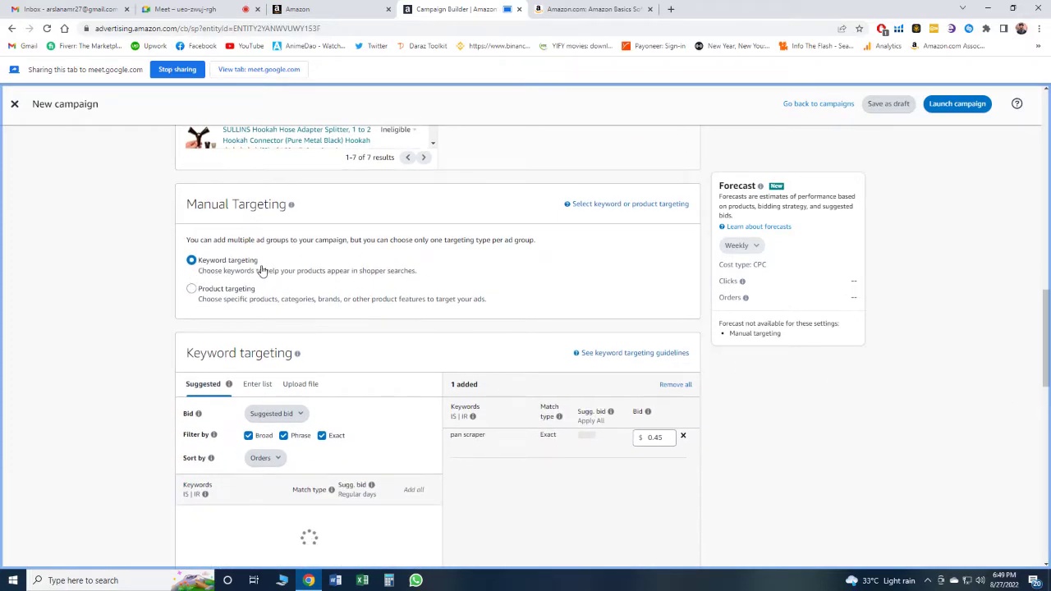
Step: Choose Product targeting for the ad group, then share the Amazon Basics scraper listing's tab and look through its related products
click(192, 291)
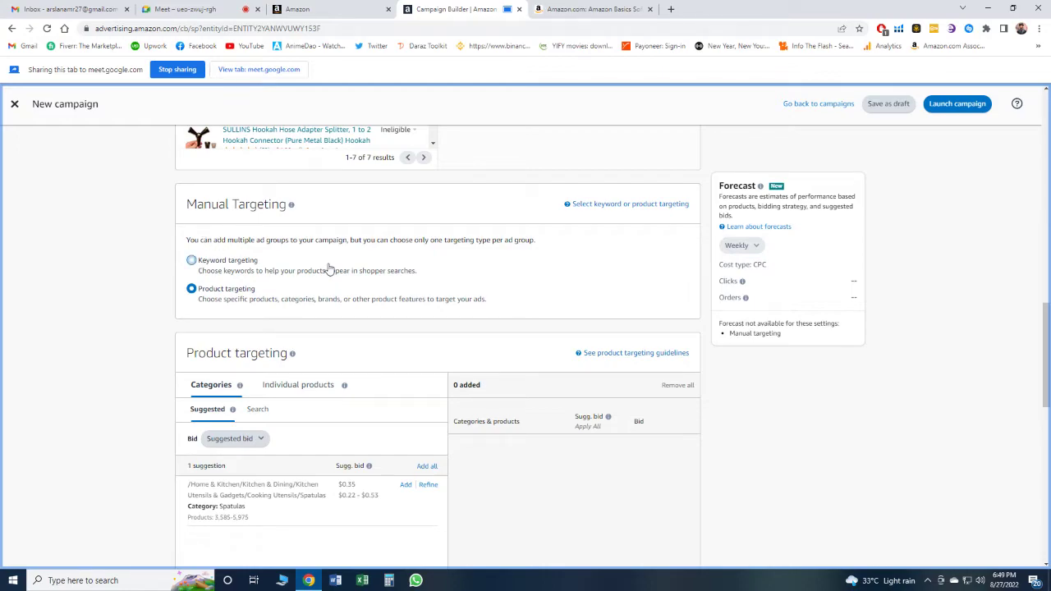
click(614, 9)
click(327, 71)
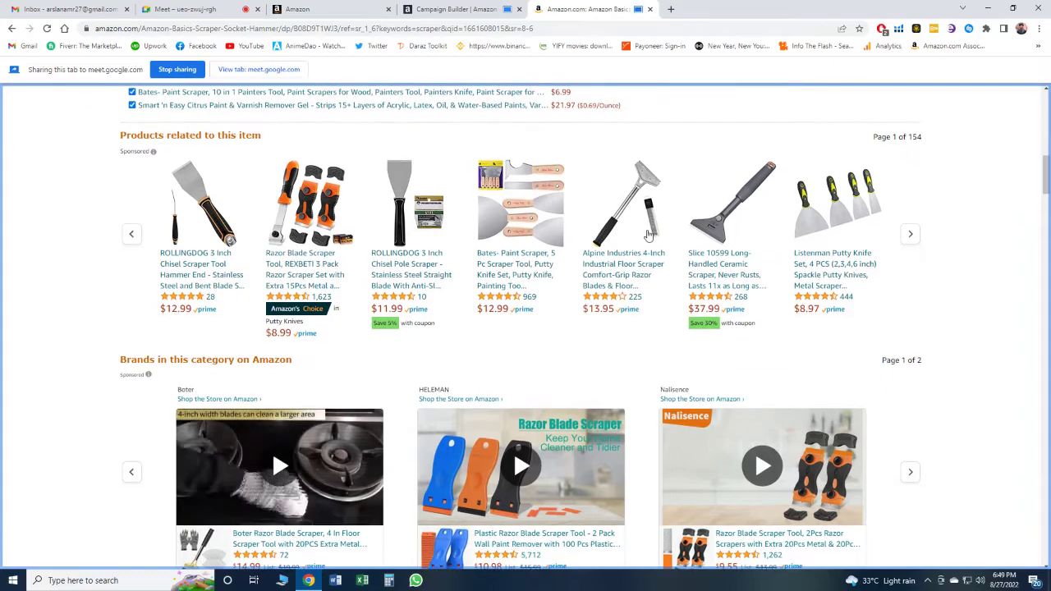
mouse_move(1048, 171)
mouse_down()
mouse_move(1048, 111)
mouse_move(1048, 211)
mouse_move(1048, 191)
mouse_up()
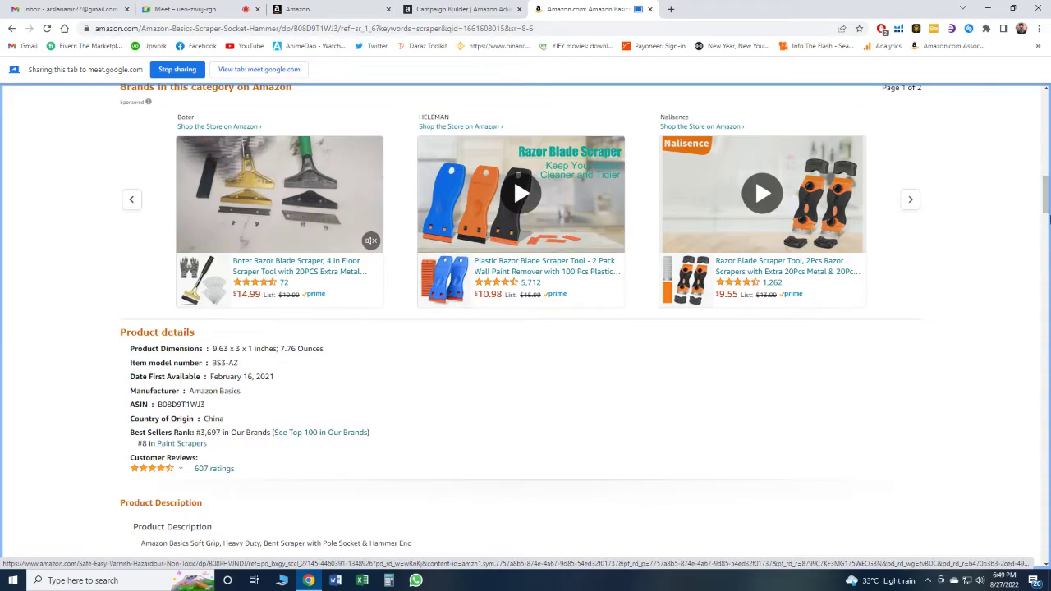
scroll(57, 416, up, 10)
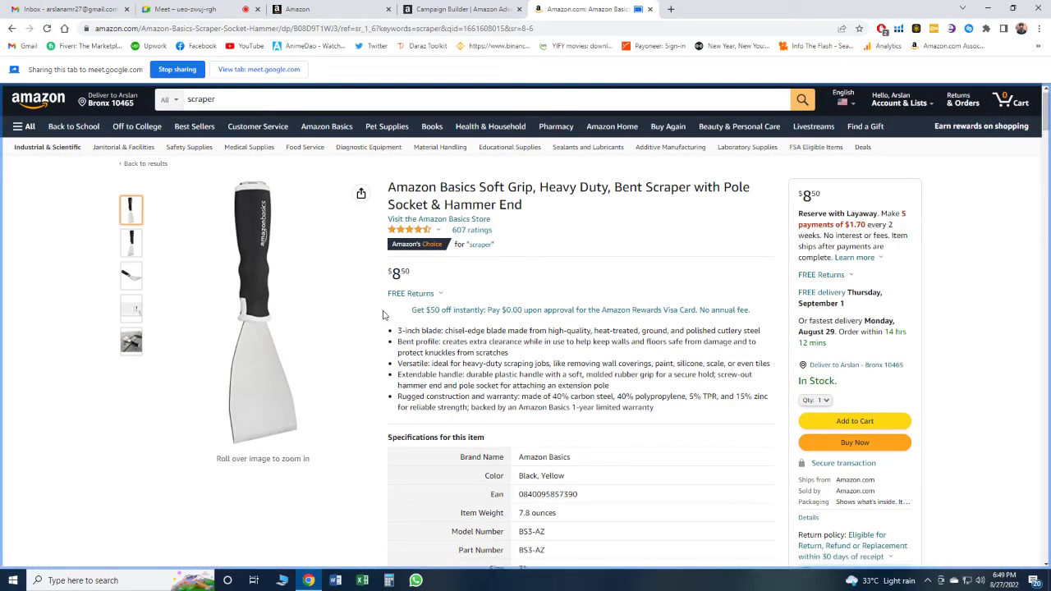
scroll(979, 168, down, 10)
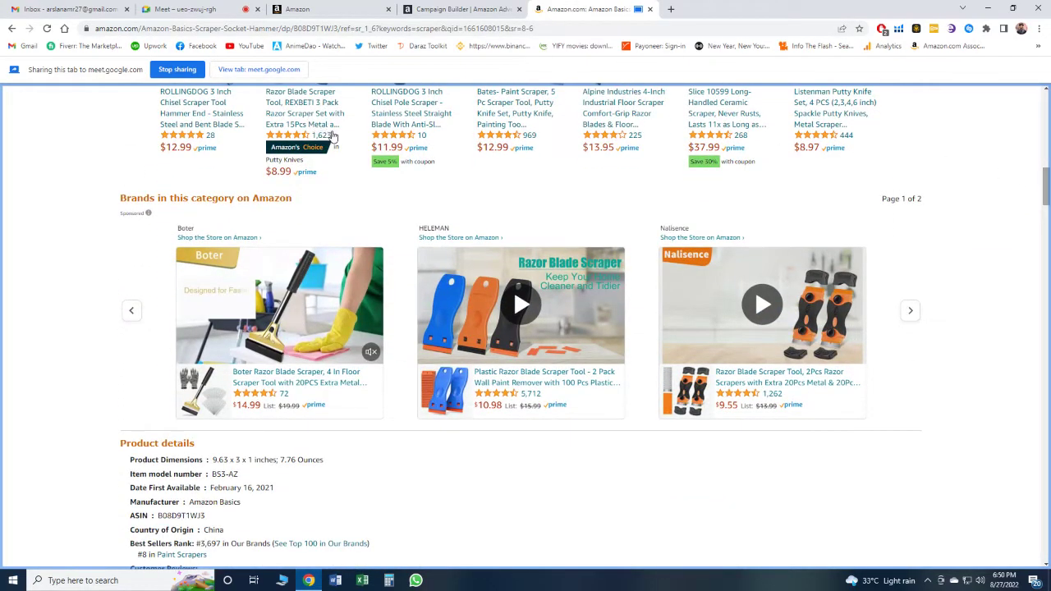
scroll(1021, 204, up, 5)
scroll(1050, 149, up, 8)
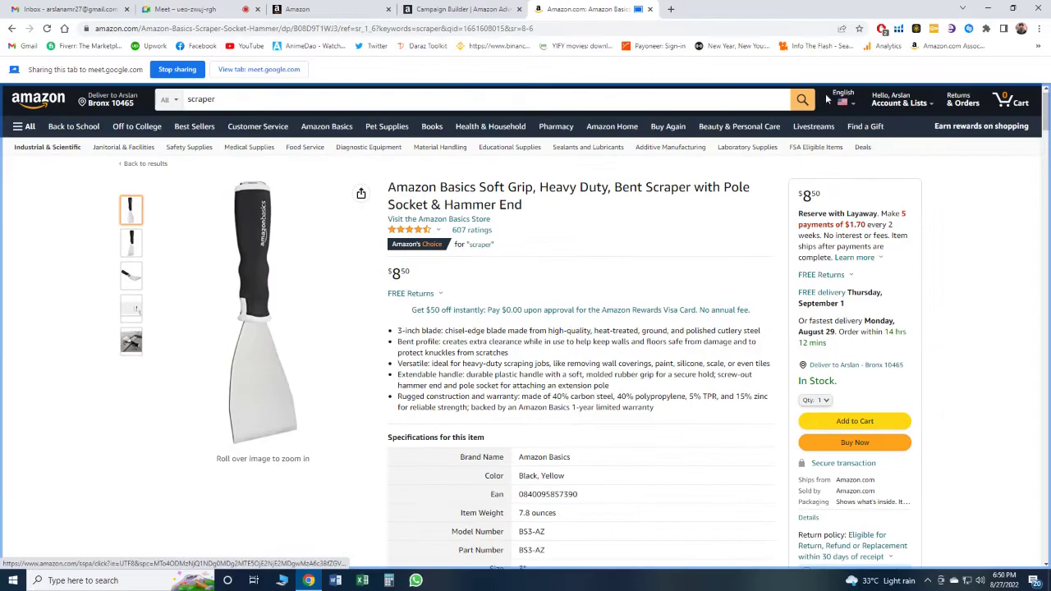
Step: Copy the ASIN from the Amazon Basics bent scraper's product details
drag(1047, 126, 1048, 229)
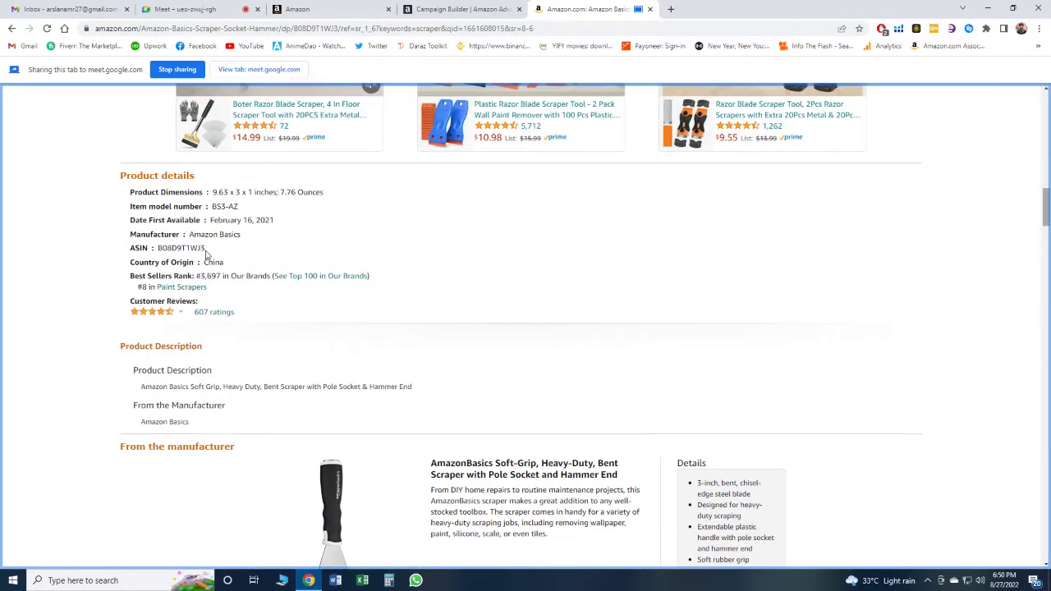
drag(205, 248, 180, 248)
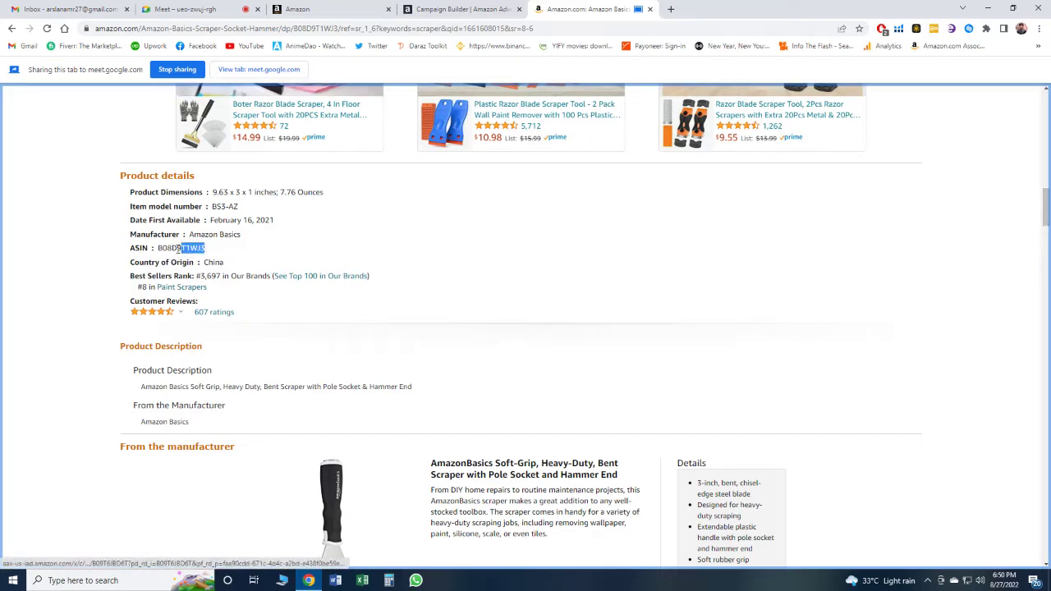
click(212, 254)
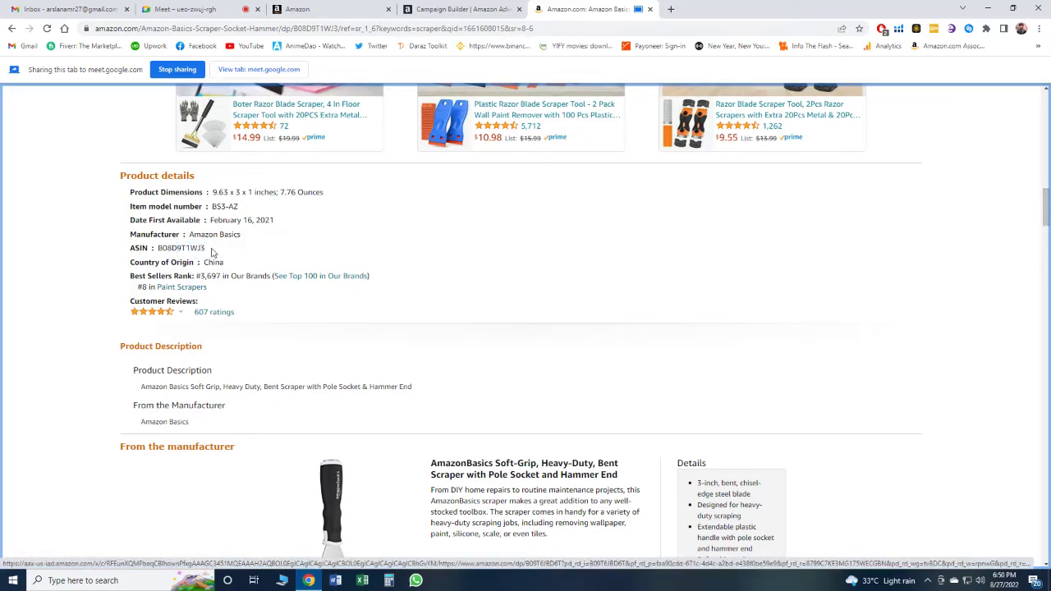
drag(157, 250, 207, 249)
right_click(214, 254)
click(224, 259)
Step: Return to the Campaign Builder, share its tab in the meeting and open the ASIN list entry for individual product targeting
click(463, 9)
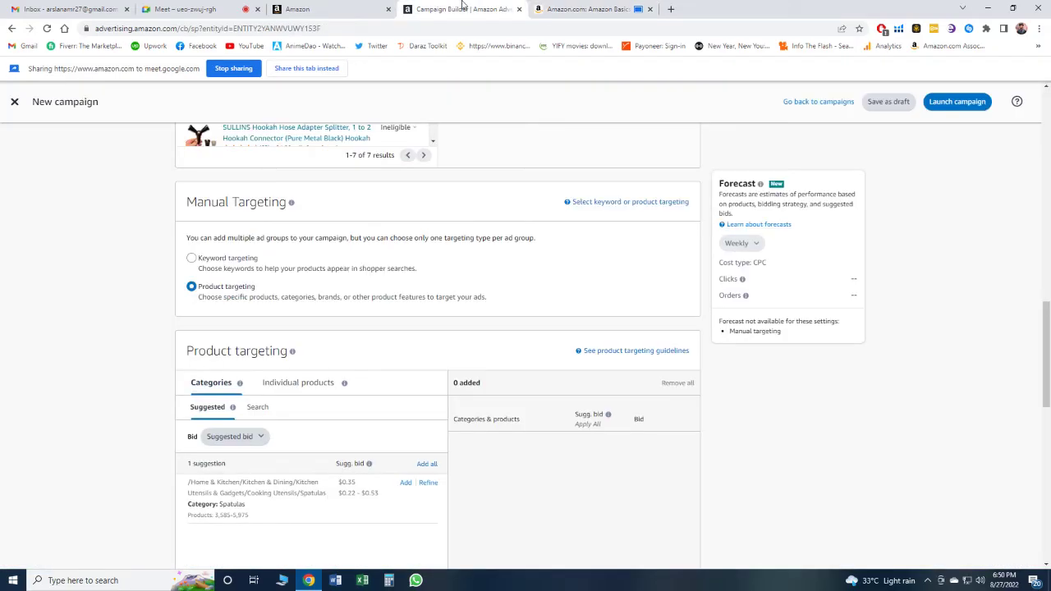
click(294, 70)
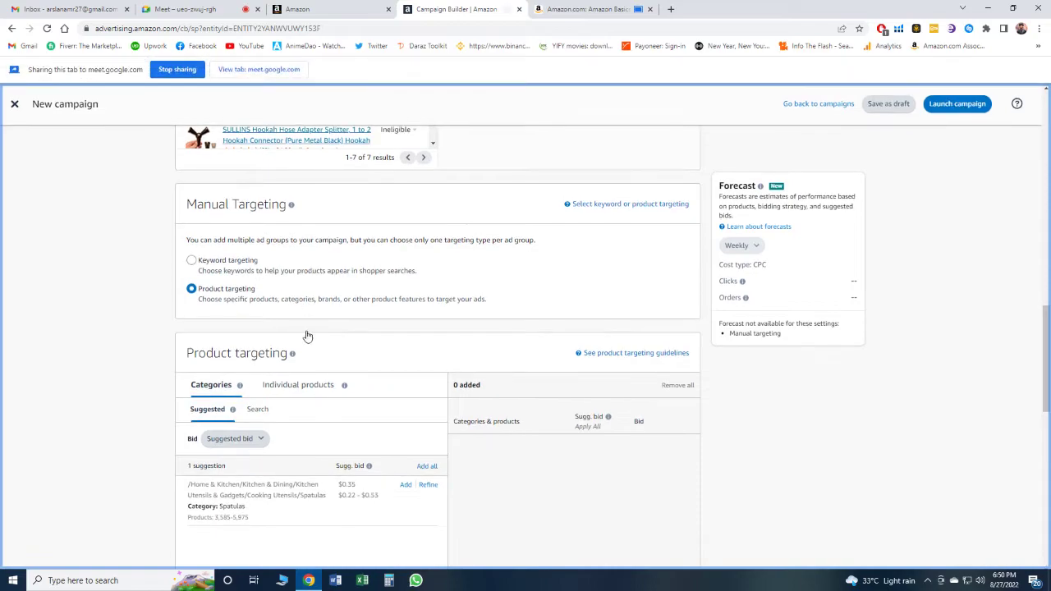
click(294, 388)
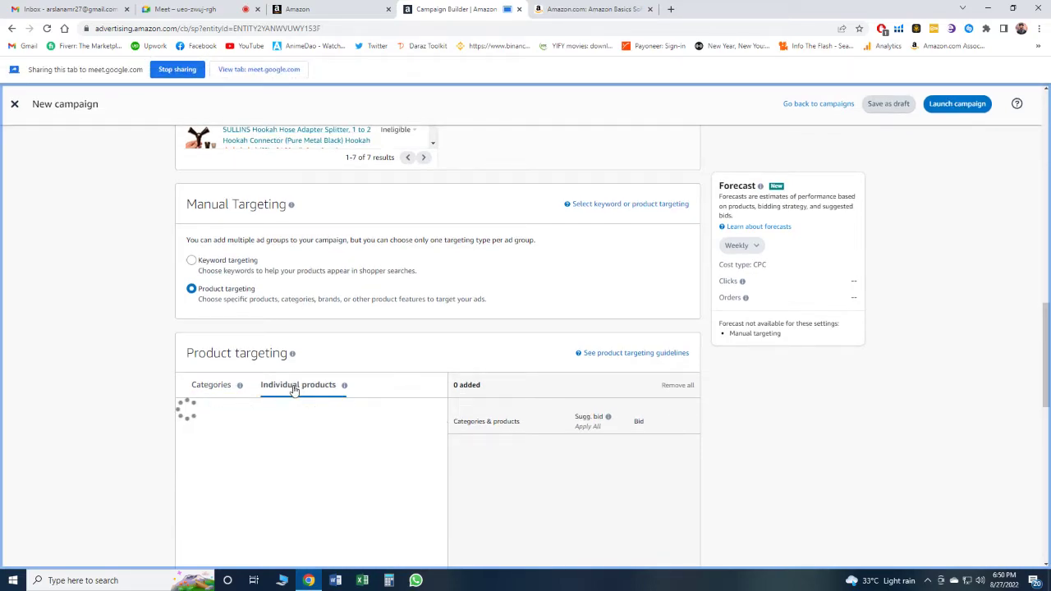
click(293, 410)
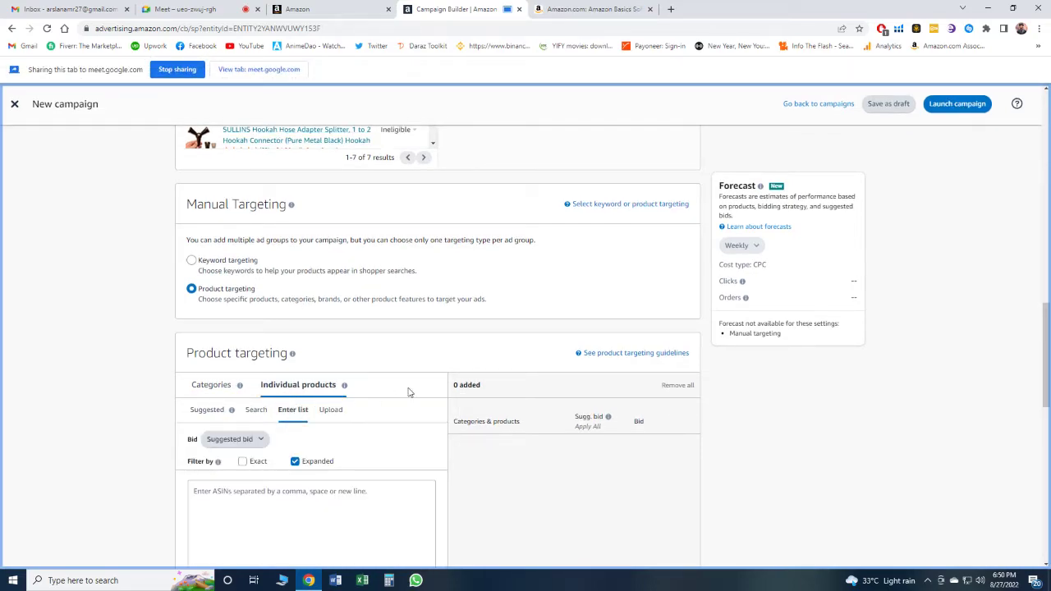
Step: Add ASIN B08D9T1WJ3 as an expanded product target with a bid of $0.23
drag(1046, 343, 1048, 361)
click(299, 378)
right_click(231, 371)
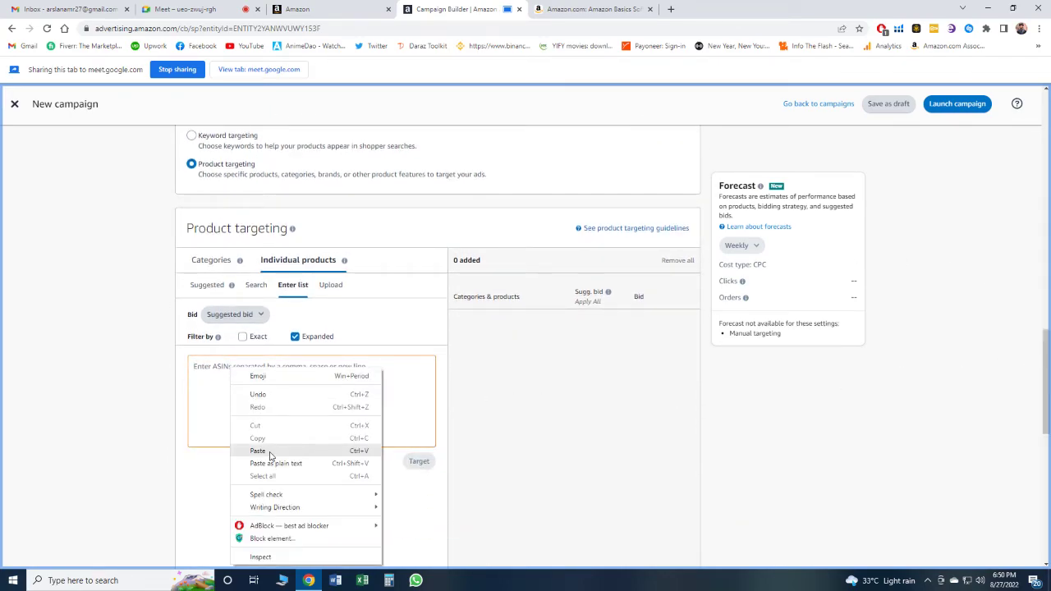
click(272, 454)
click(419, 464)
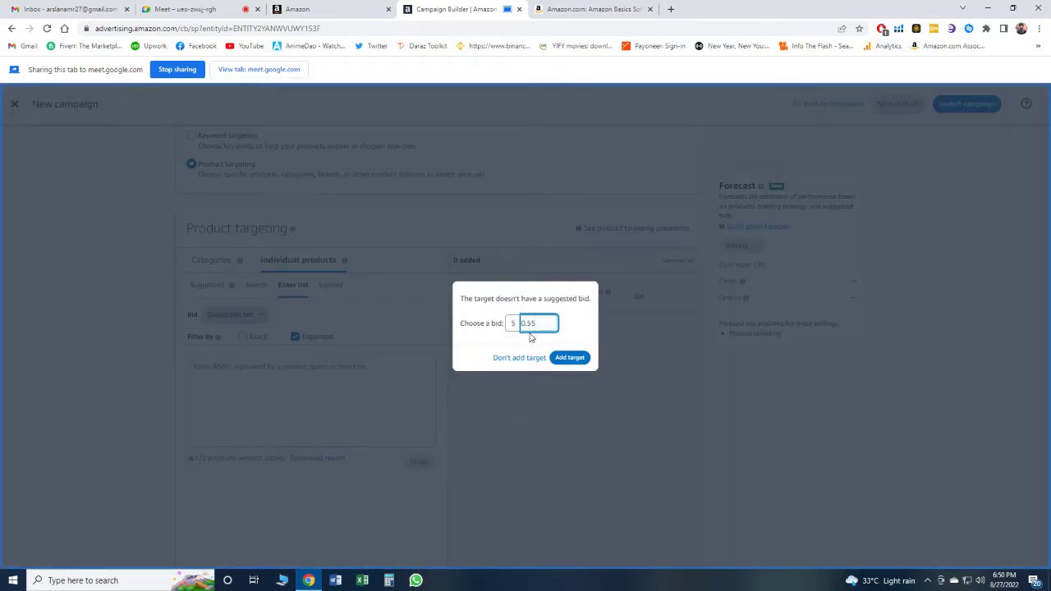
drag(543, 321, 529, 323)
text(02)
text(.)
click(568, 359)
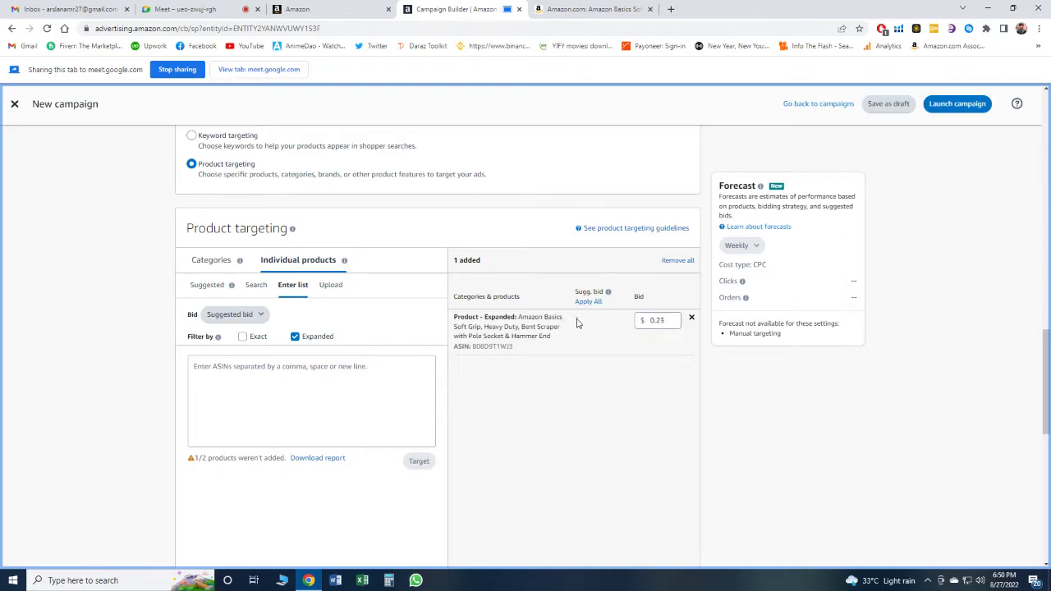
Step: Review the added product target's bid and the campaign's general settings
drag(656, 321, 669, 321)
click(667, 396)
drag(1048, 382, 1039, 119)
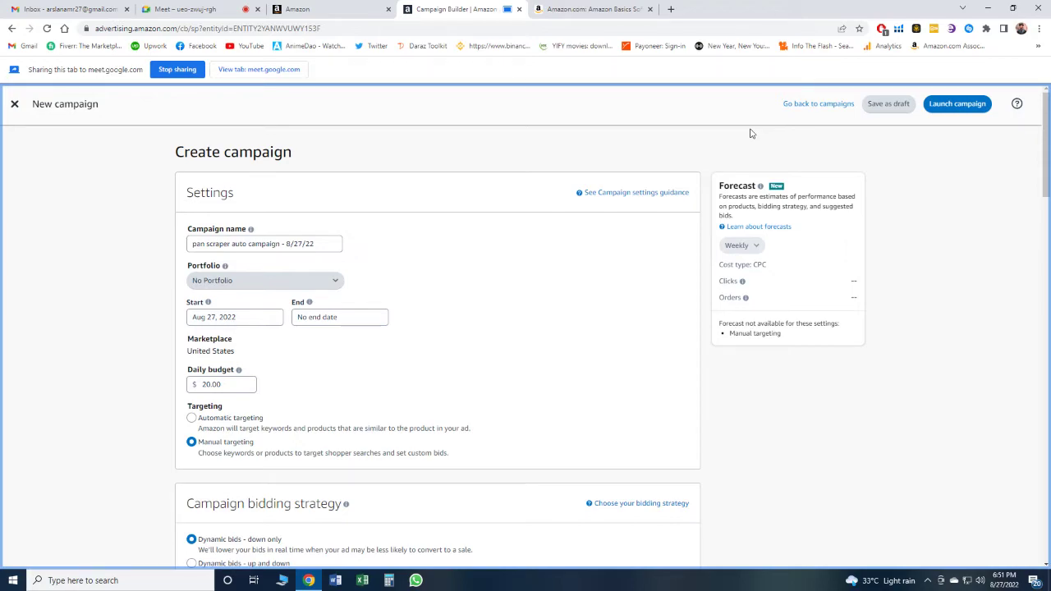
Step: Mute the microphone in the Google Meet call and return to the Campaign Builder, dismissing the presenting notification
click(189, 9)
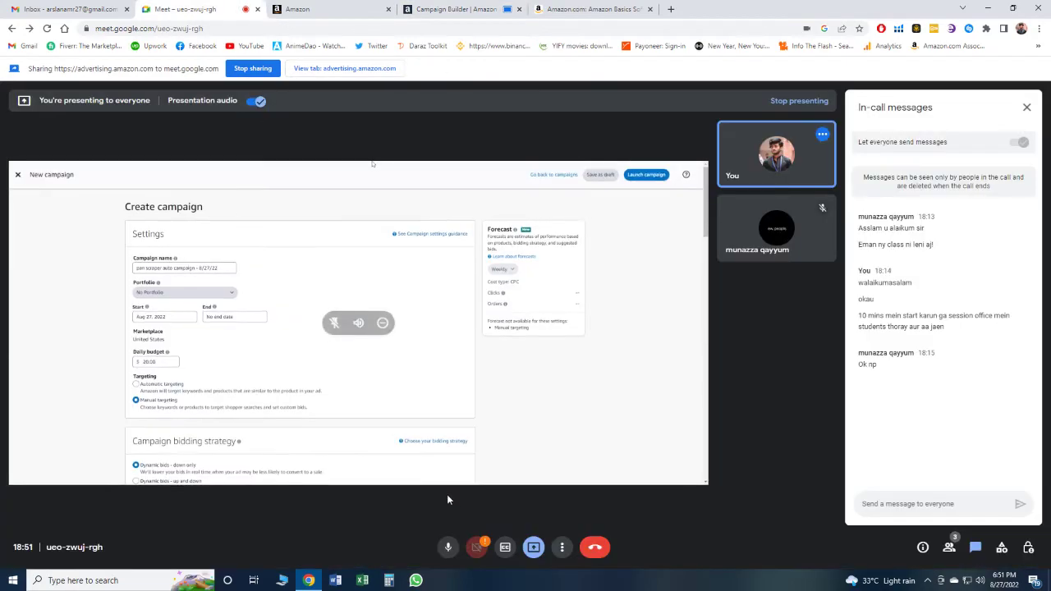
click(449, 553)
click(456, 9)
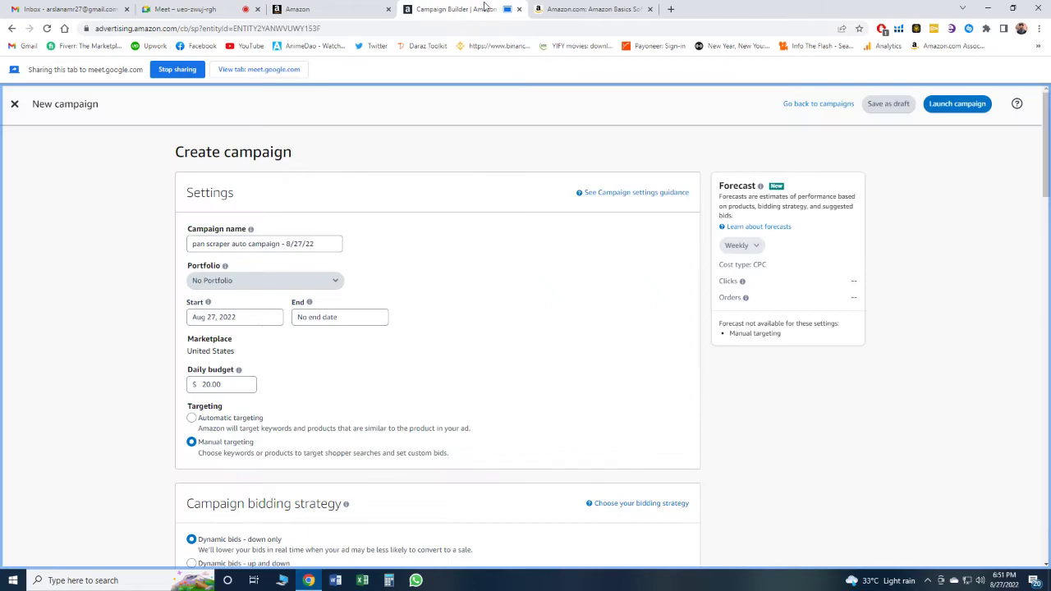
mouse_move(568, 5)
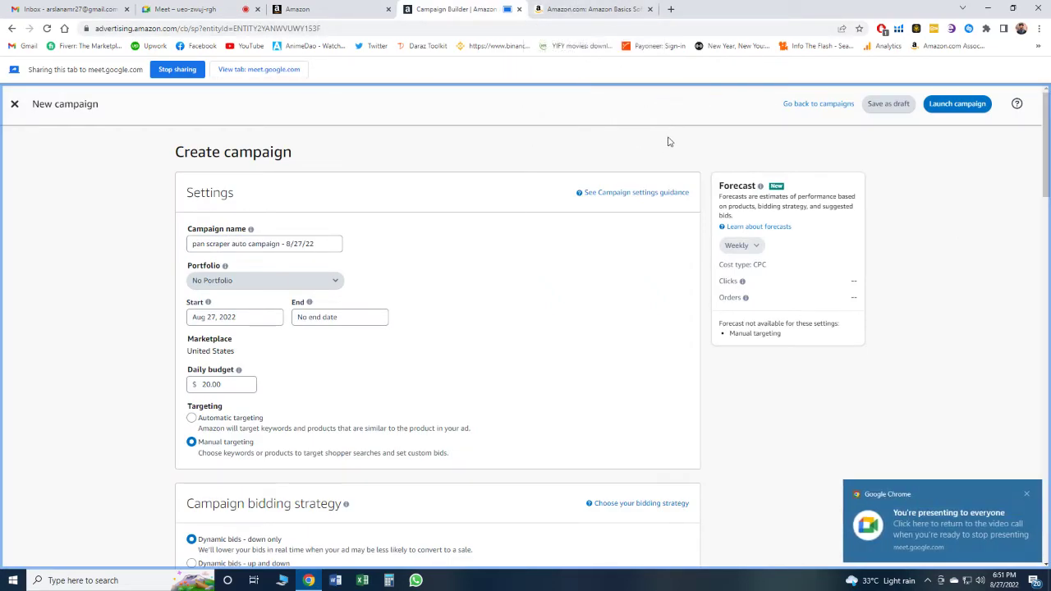
click(1027, 494)
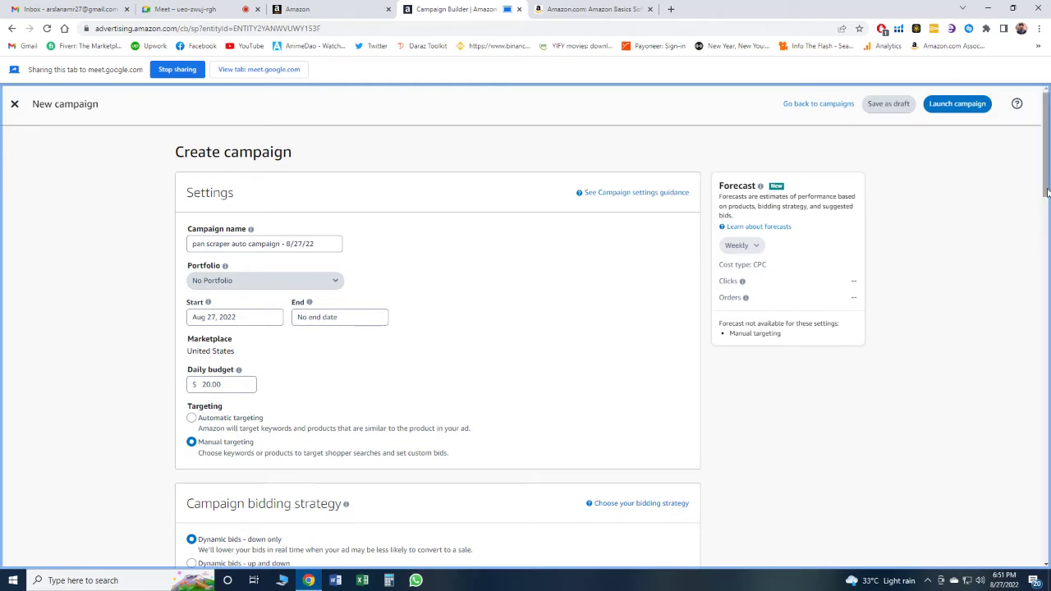
Step: Review the Campaign bidding strategy options and the Create an ad group description
scroll(1049, 239, down, 2)
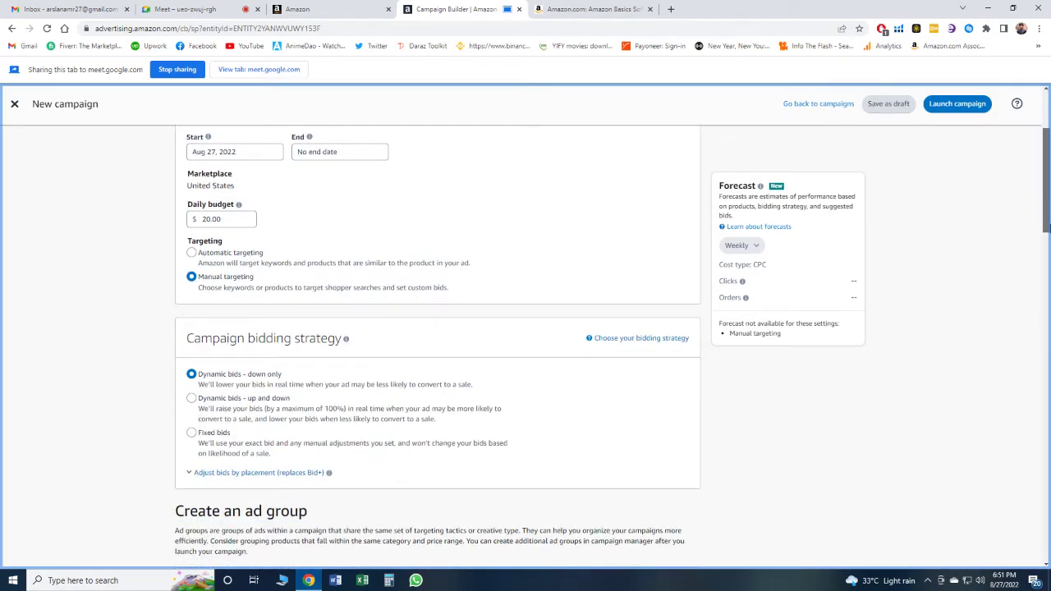
scroll(1048, 189, down, 1)
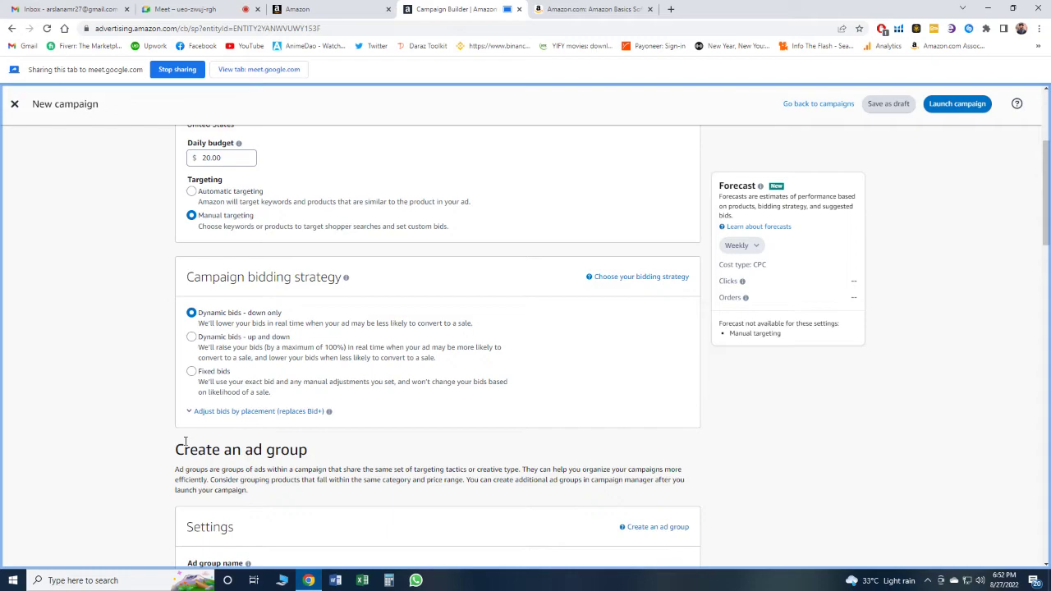
drag(176, 450, 263, 488)
click(277, 498)
Step: Unmute the microphone in the Google Meet call and switch back to the Campaign Builder
click(187, 9)
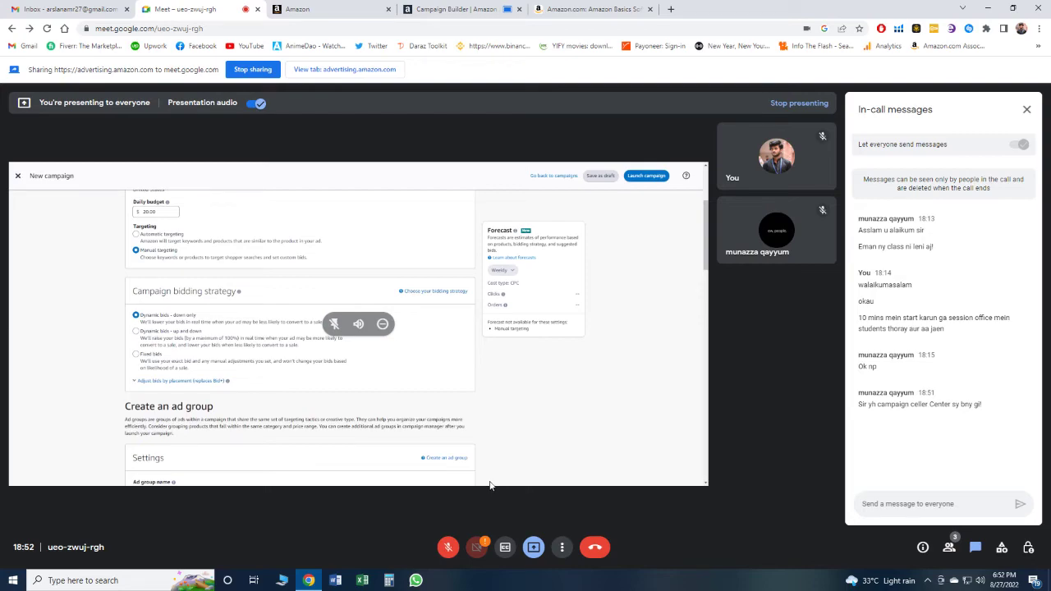
click(448, 547)
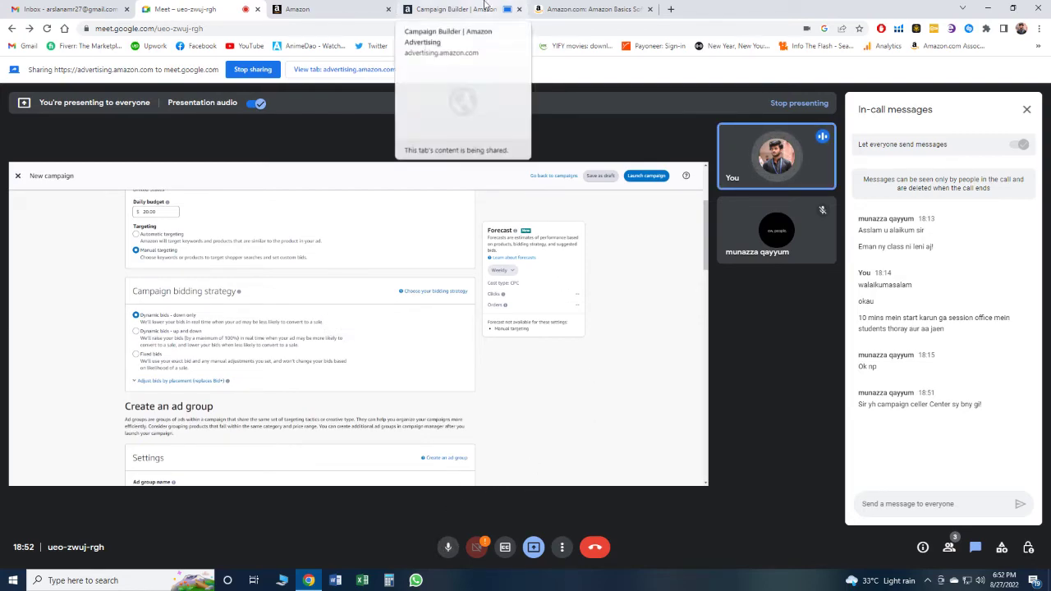
click(513, 7)
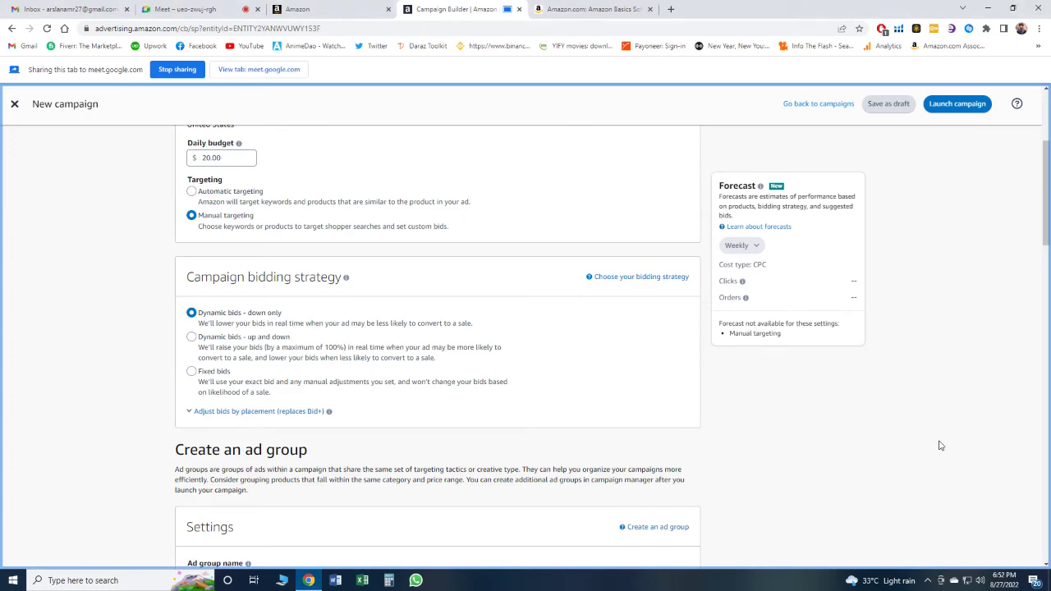
Step: Close the new campaign and leave the page without saving the changes
scroll(941, 446, up, 3)
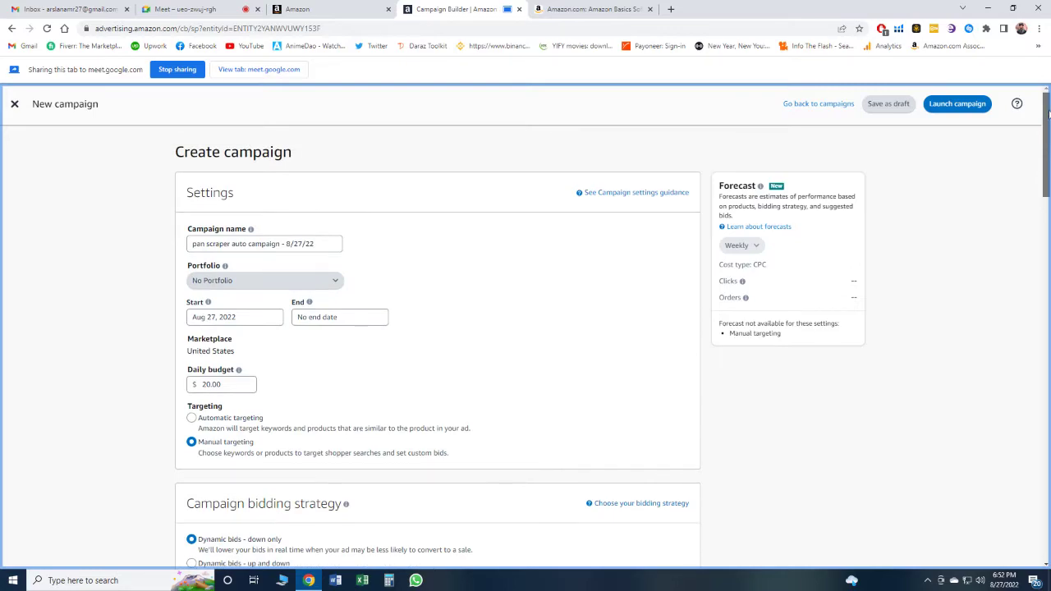
click(15, 108)
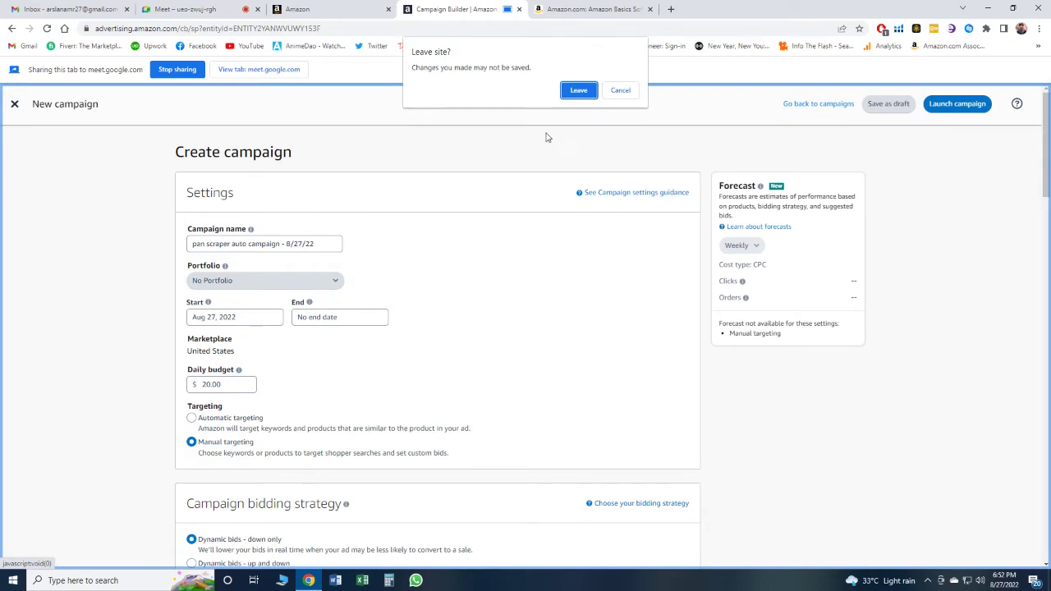
click(569, 92)
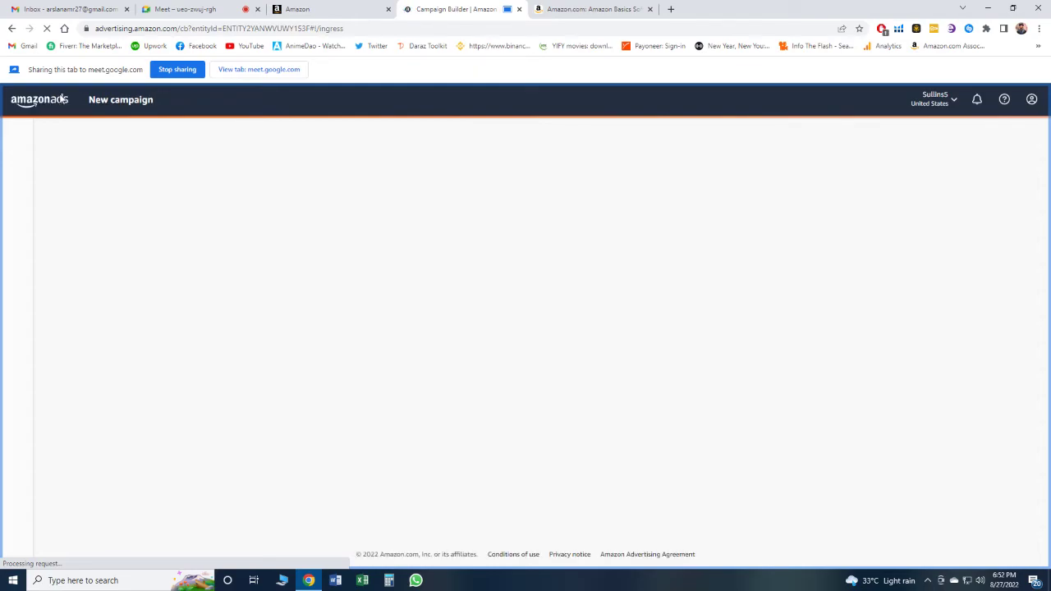
Step: Go to the Seller Central home page through the Brand Analytics dashboard and open Campaign Manager
click(115, 28)
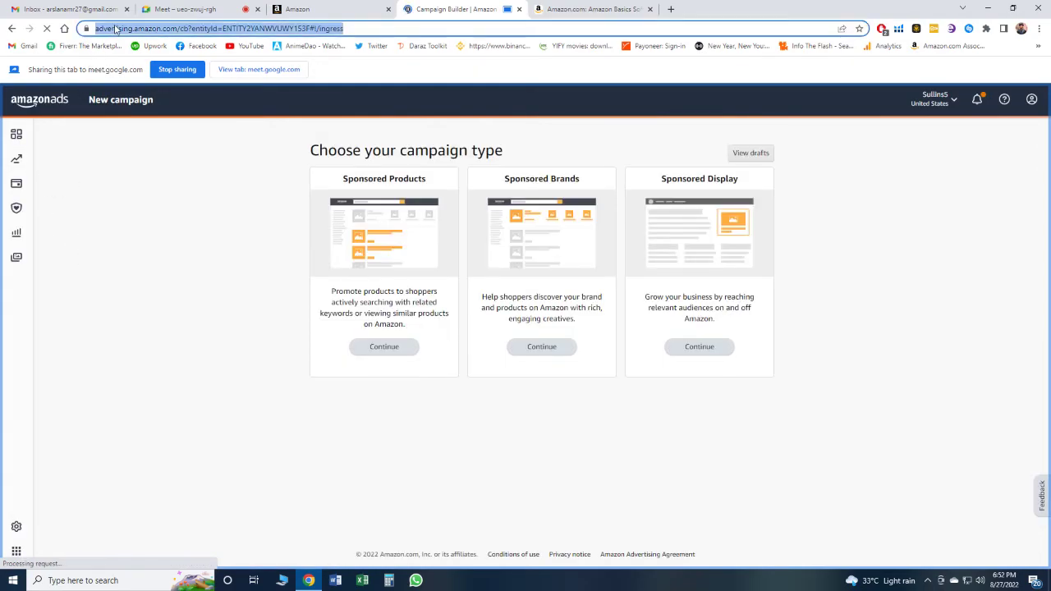
text(das)
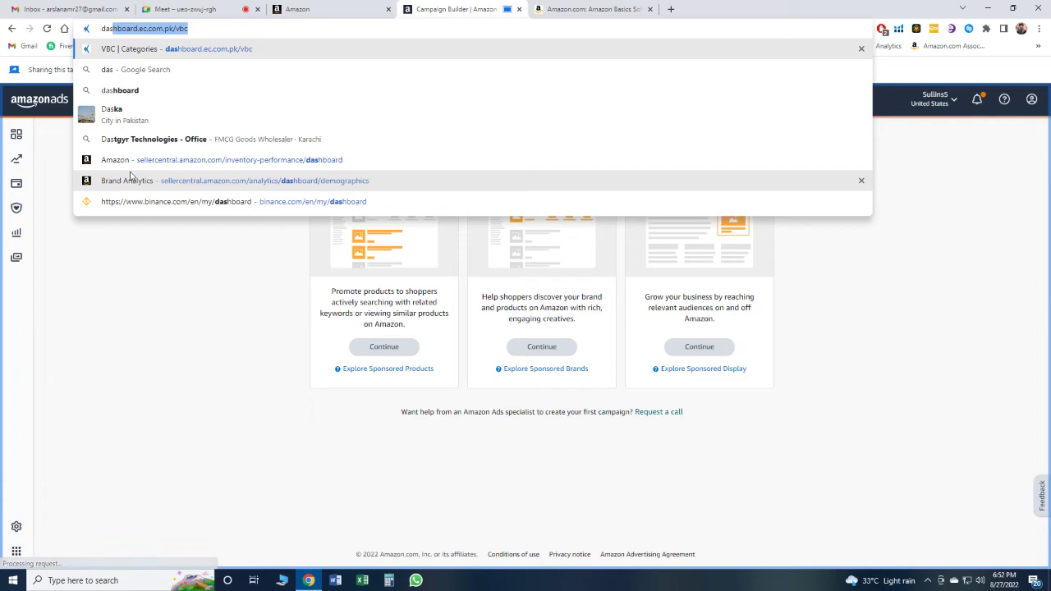
click(131, 176)
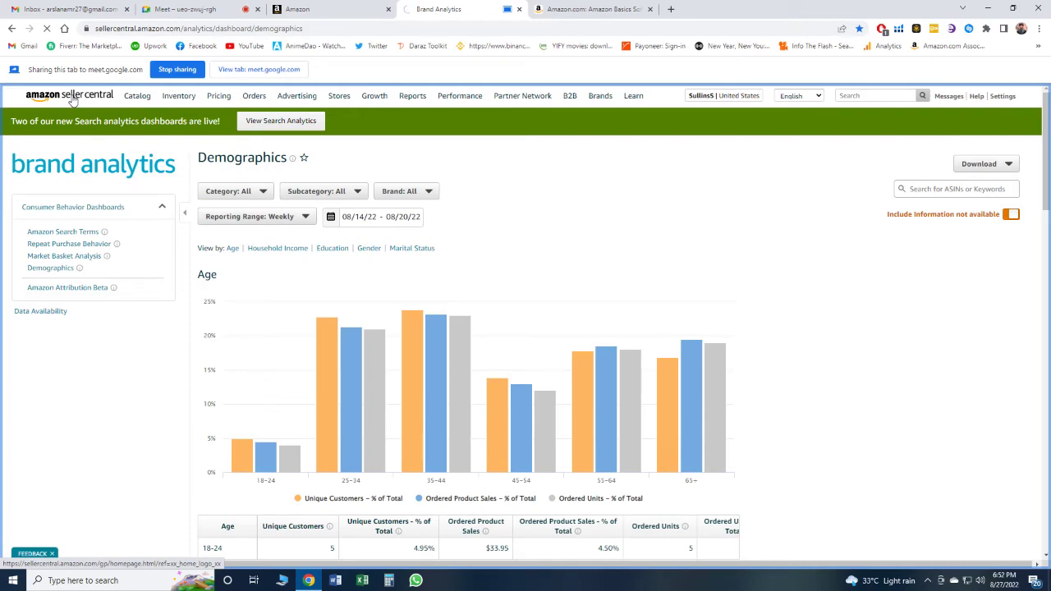
click(71, 99)
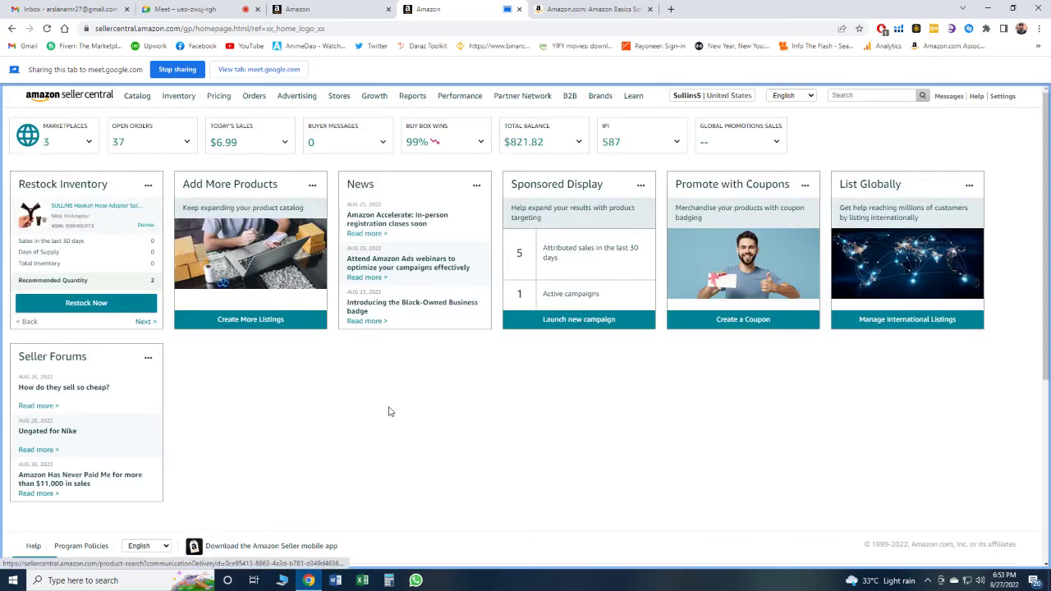
mouse_move(295, 102)
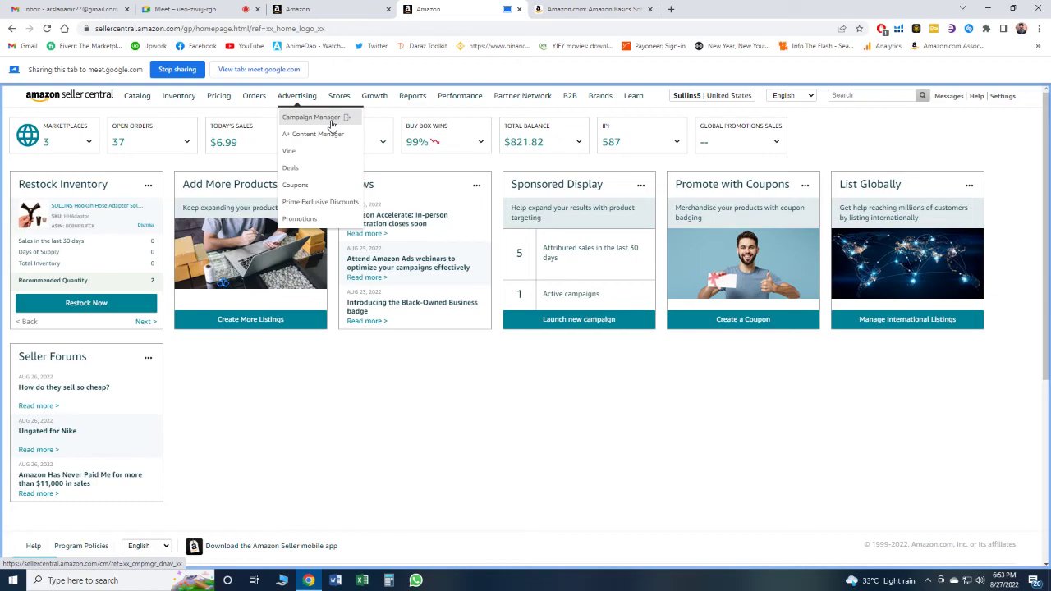
click(334, 124)
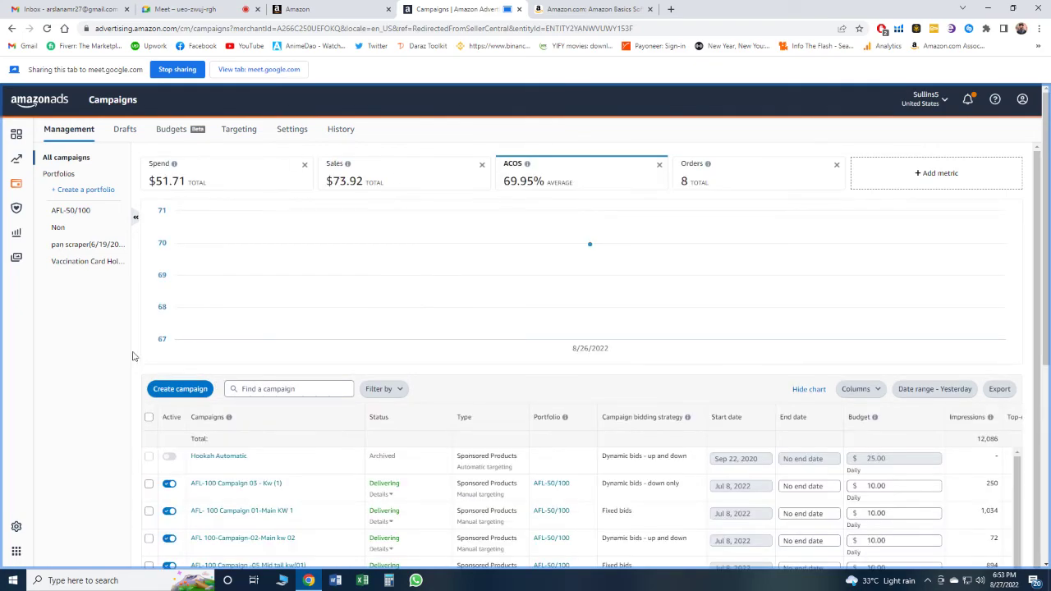
Step: Check the Google Meet call's chat and look over the Campaigns overview, dismissing the presenting notification
click(161, 5)
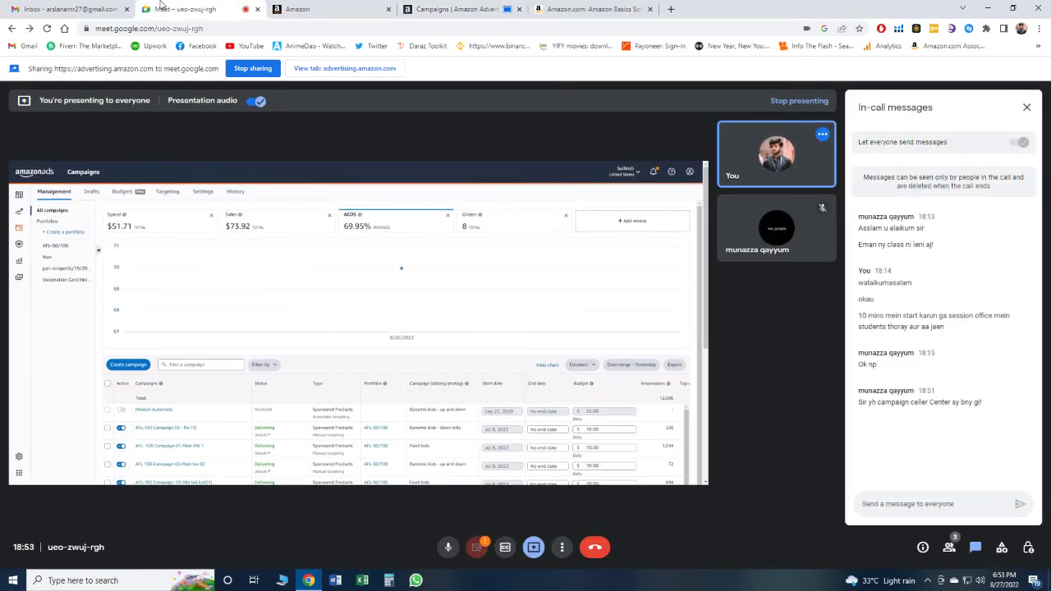
click(423, 4)
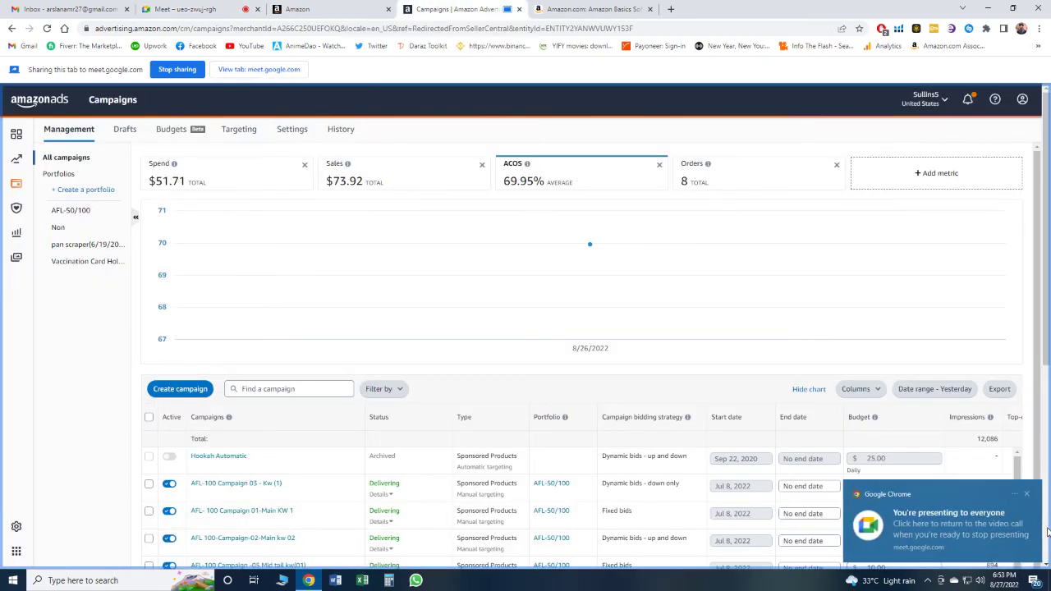
click(1027, 493)
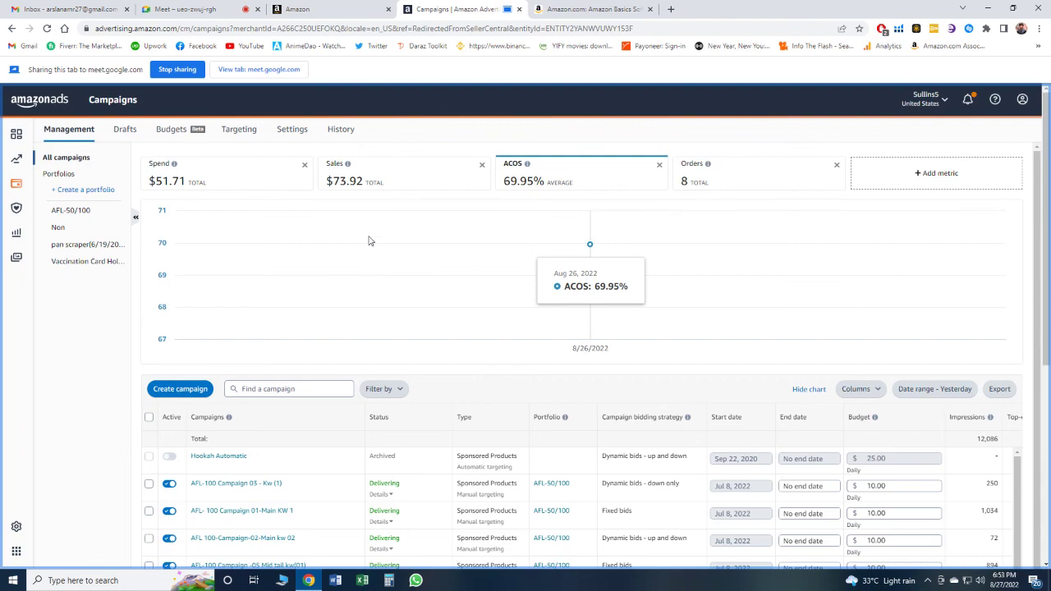
click(216, 7)
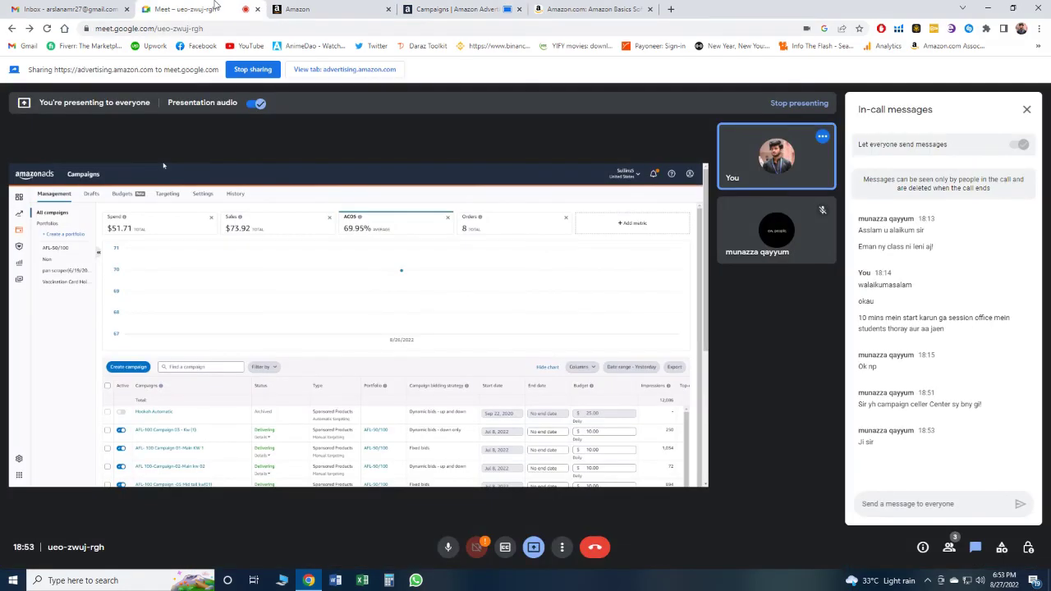